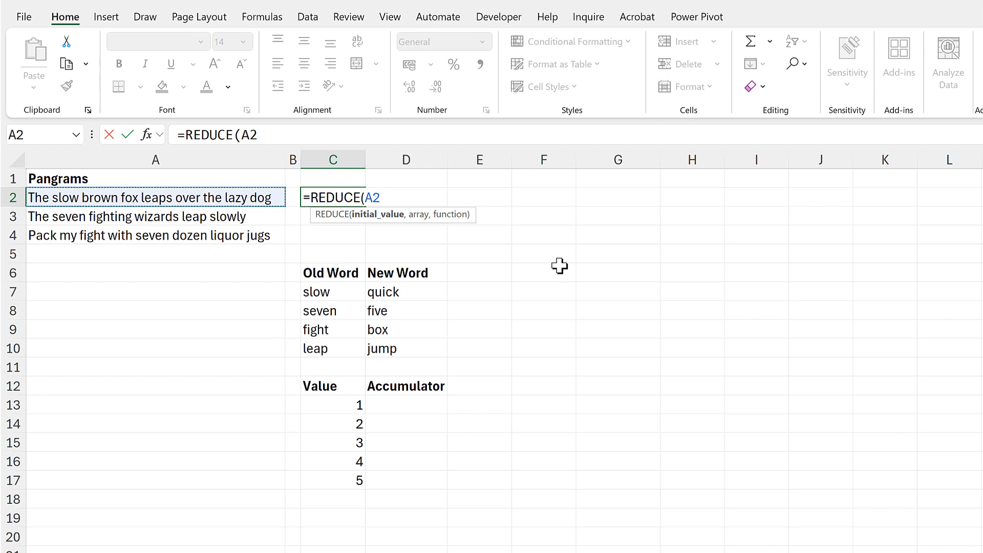
- Set the array argument of the REDUCE formula in C2 to the old words as absolute range $C$7:$C$10
text(,)
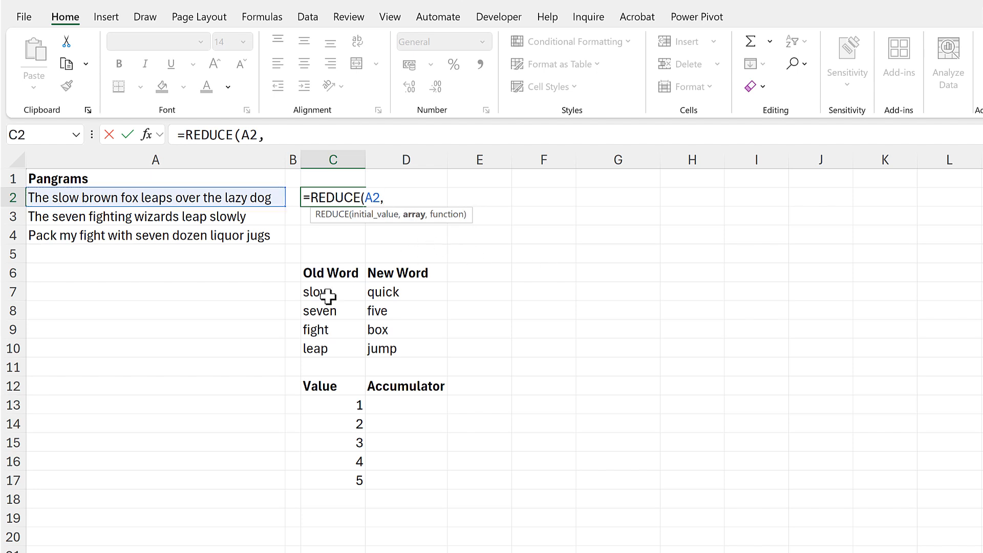
drag(327, 295, 330, 349)
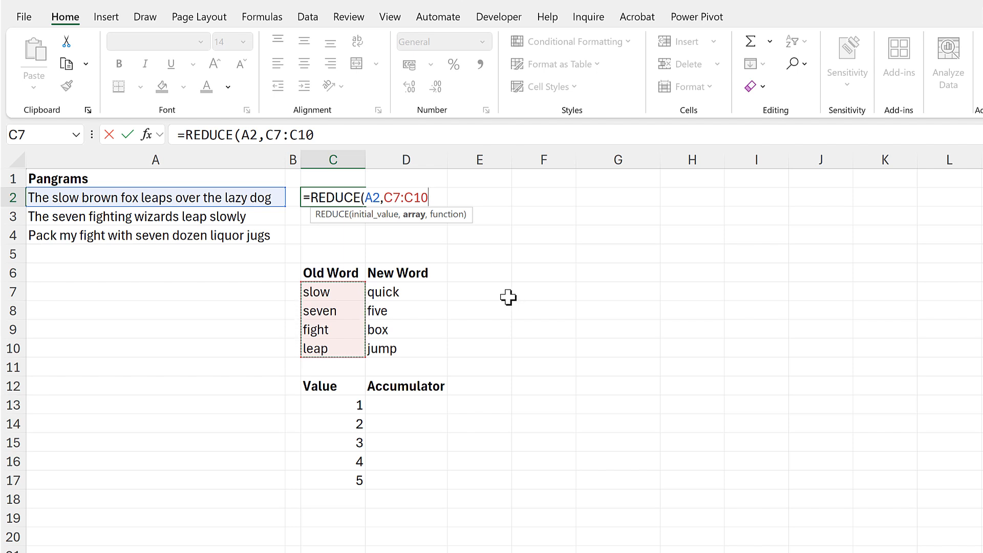
key(F4)
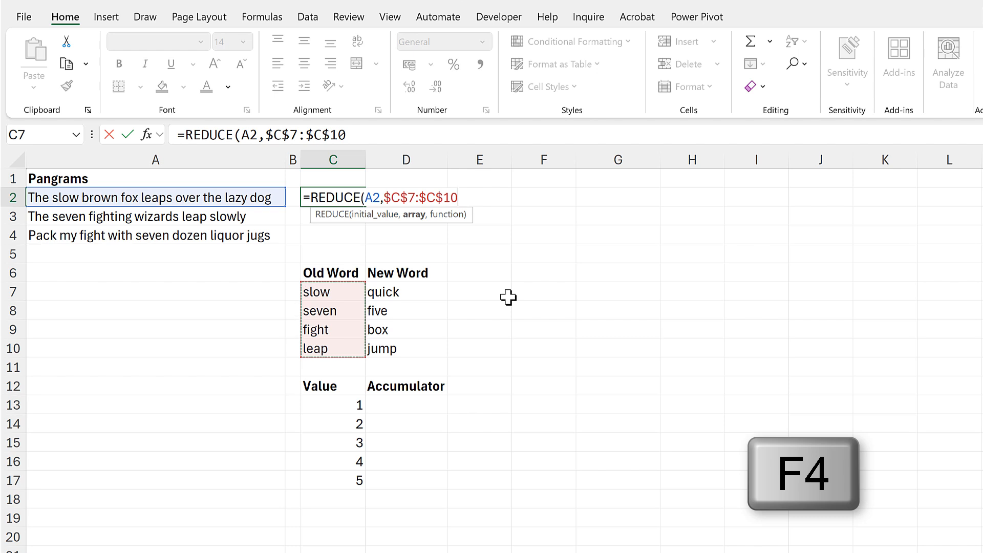
text(,)
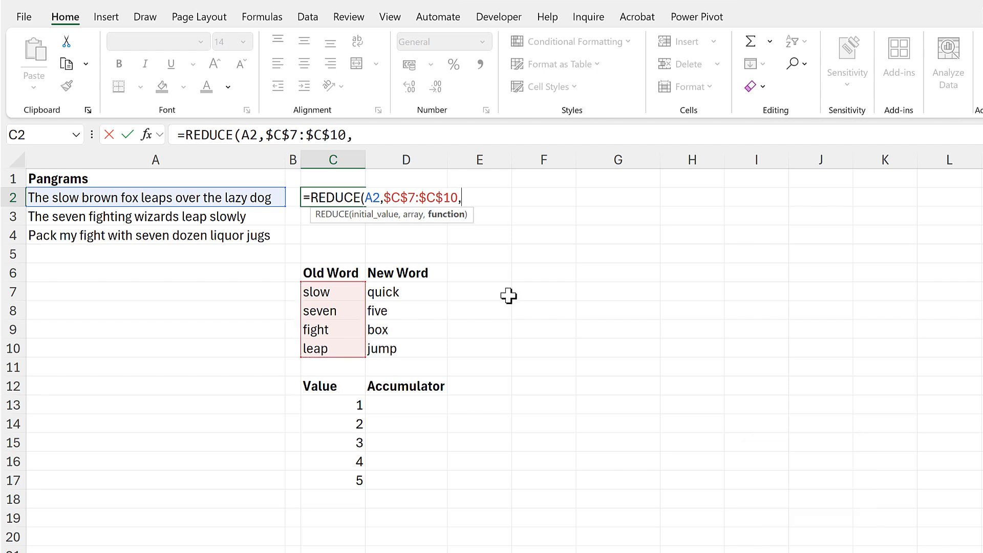
- Add a LAMBDA as the REDUCE function argument with the parameters accumulator and value
text(lambd)
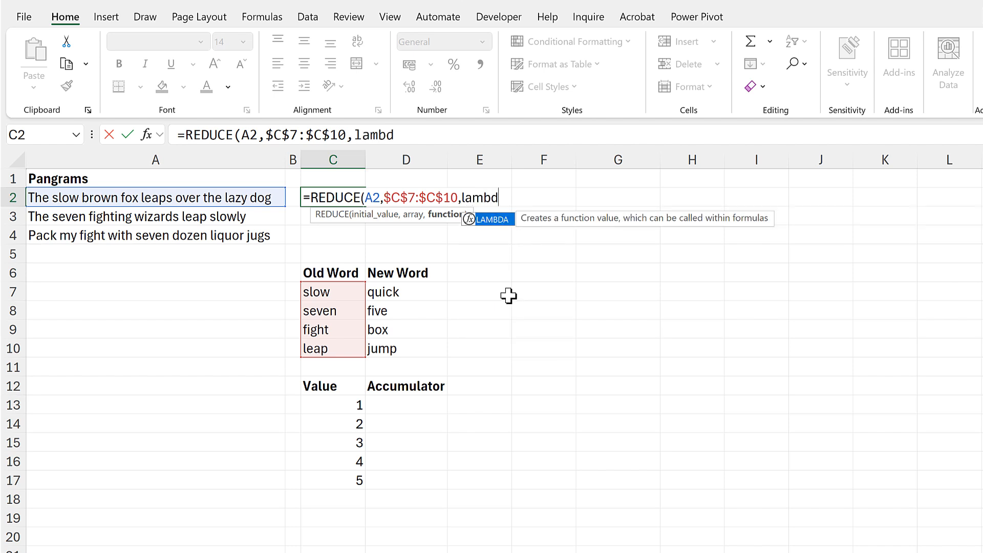
key(Tab)
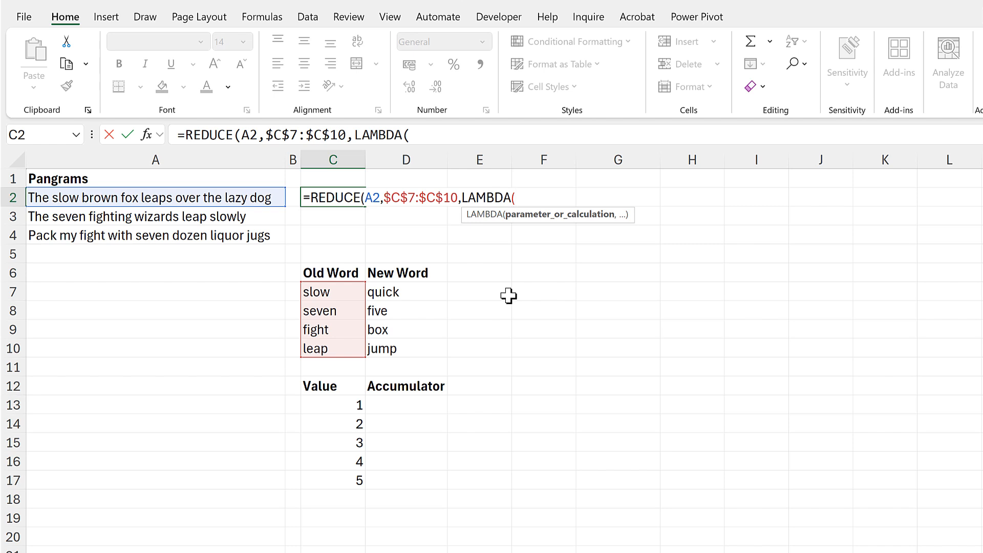
text(accumulat)
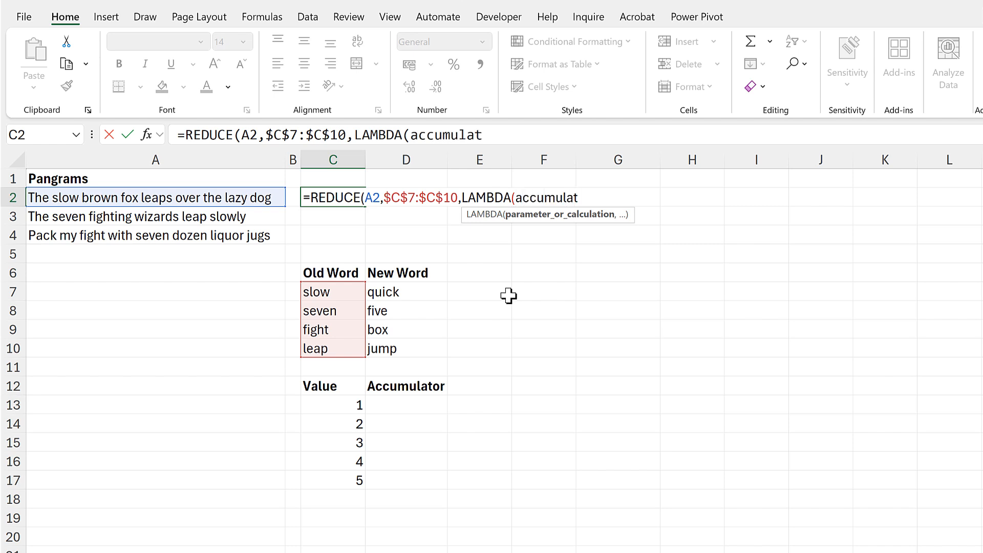
text(or,va)
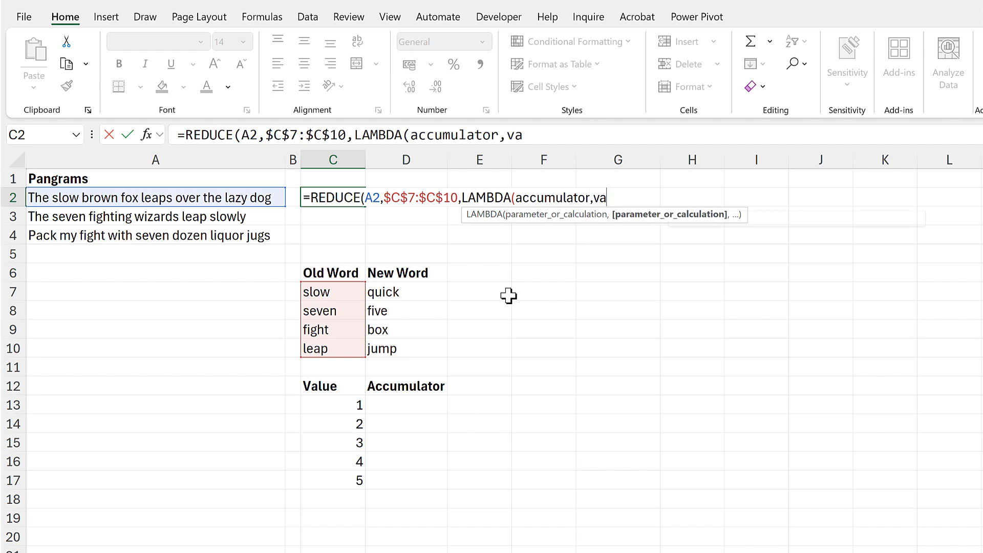
text(lue,)
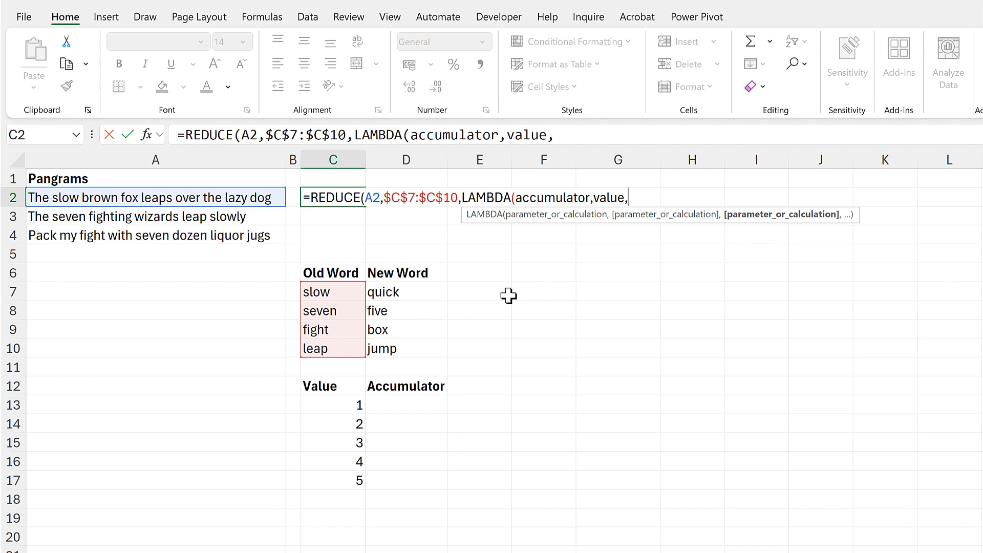
- Begin the LAMBDA calculation with SUBSTITUTE, using accumulator as the text and value as the old text
text(sub)
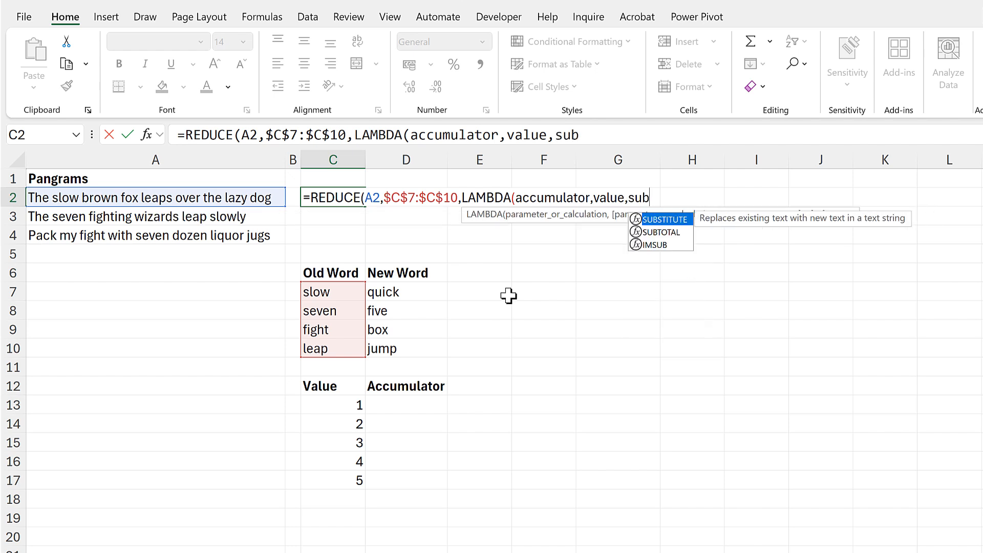
key(Tab)
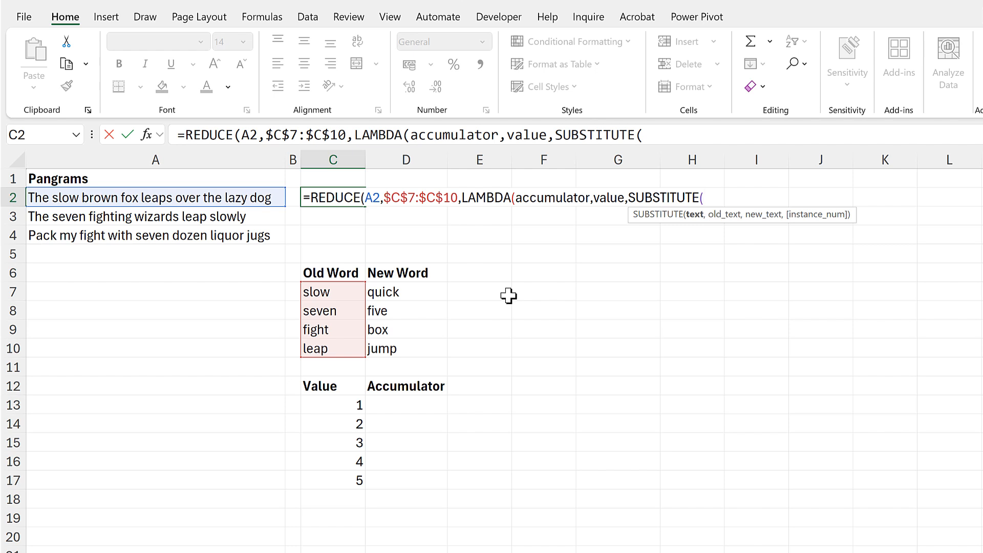
text(acc)
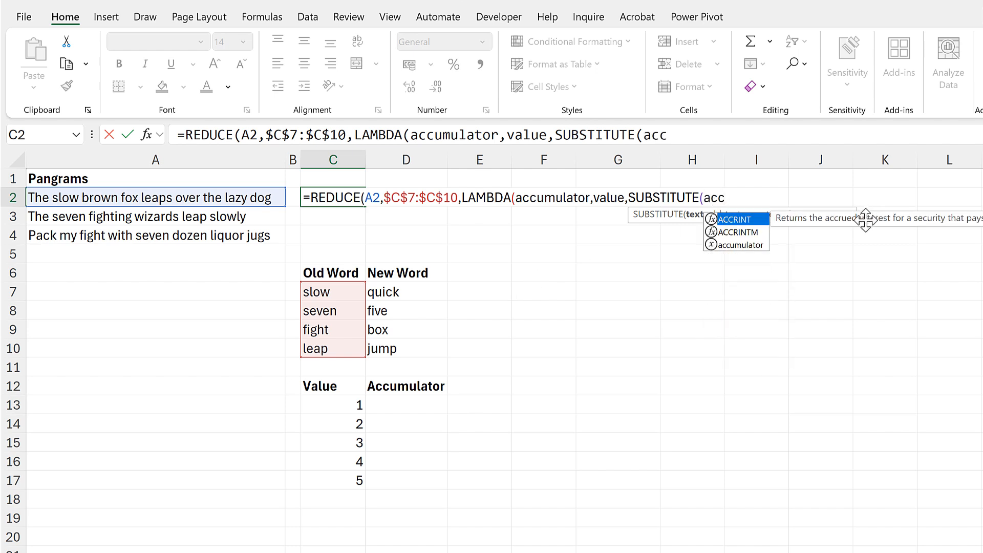
double_click(750, 246)
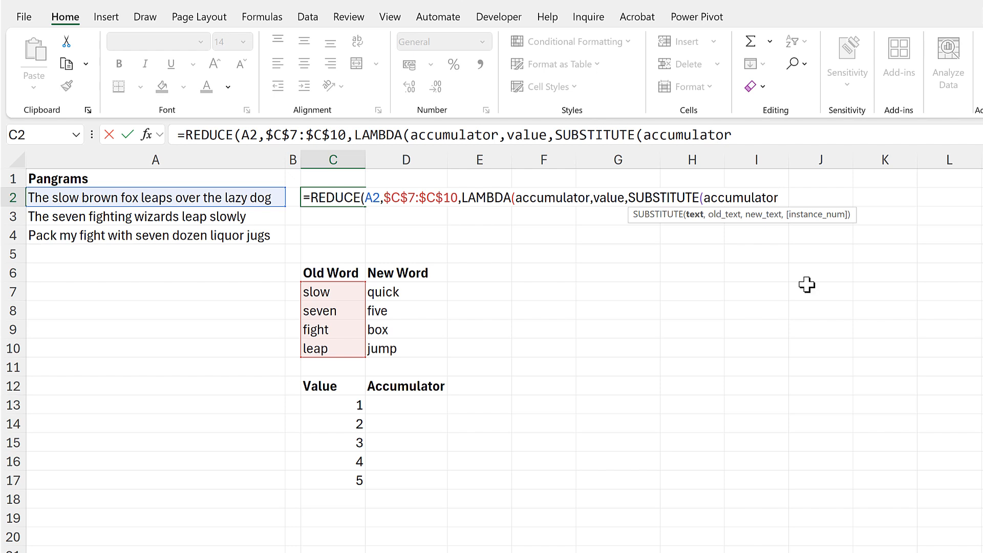
text(,)
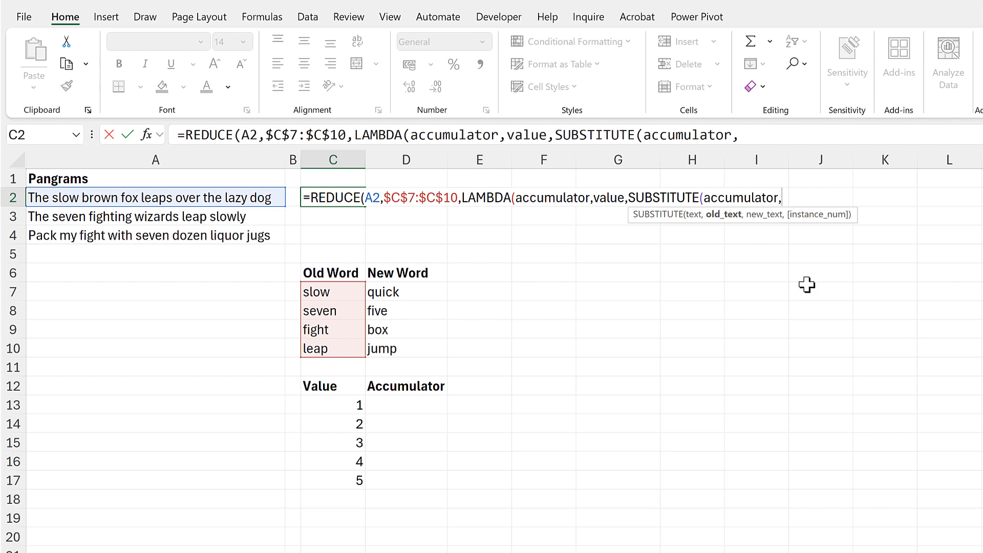
text(value)
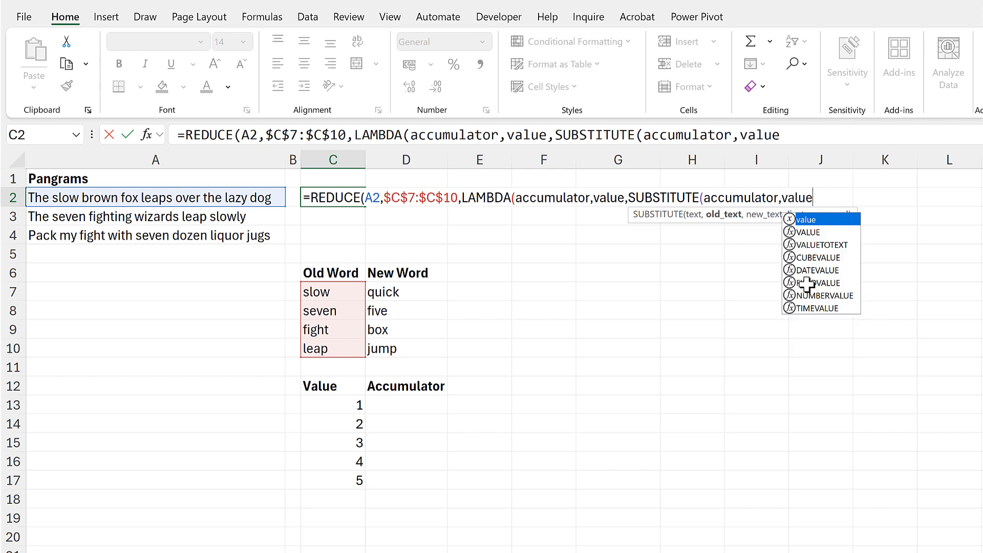
text(,)
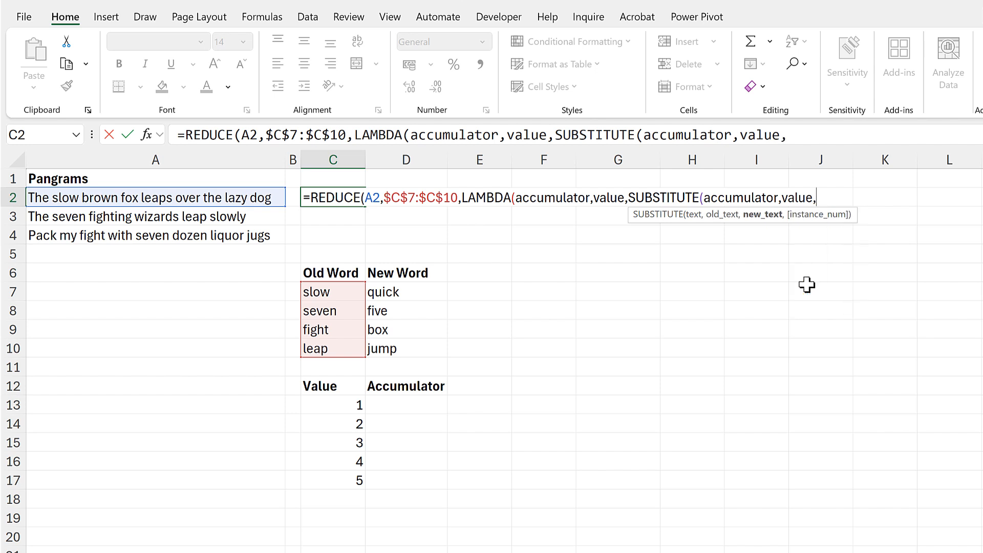
- Use OFFSET(value,0,1) as SUBSTITUTE's new text, close all parentheses and enter the formula in C2
text(offset)
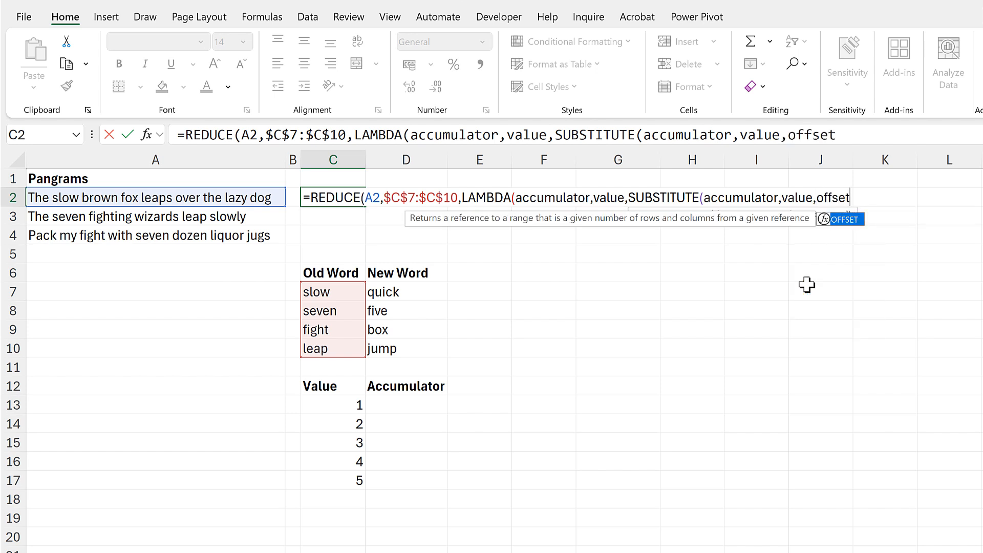
key(Tab)
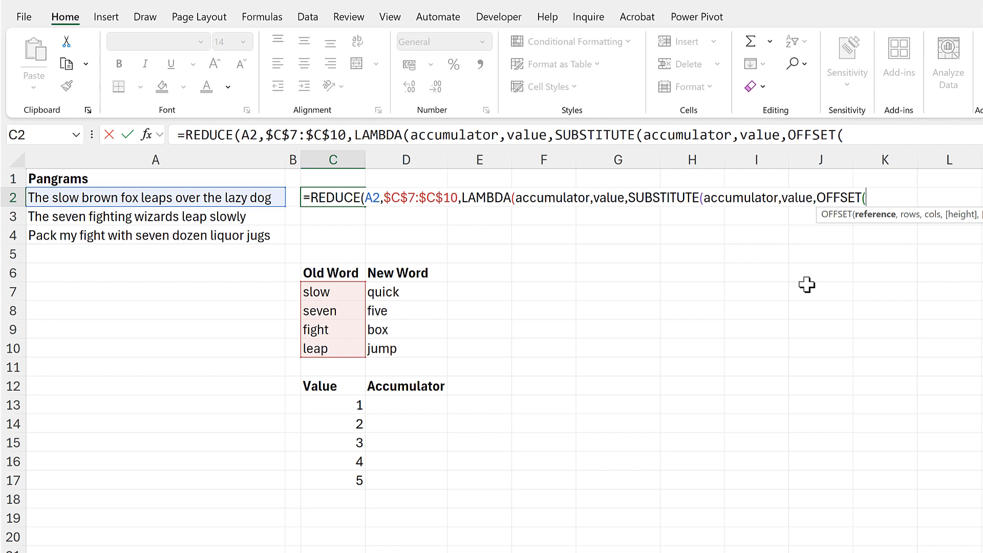
text(value)
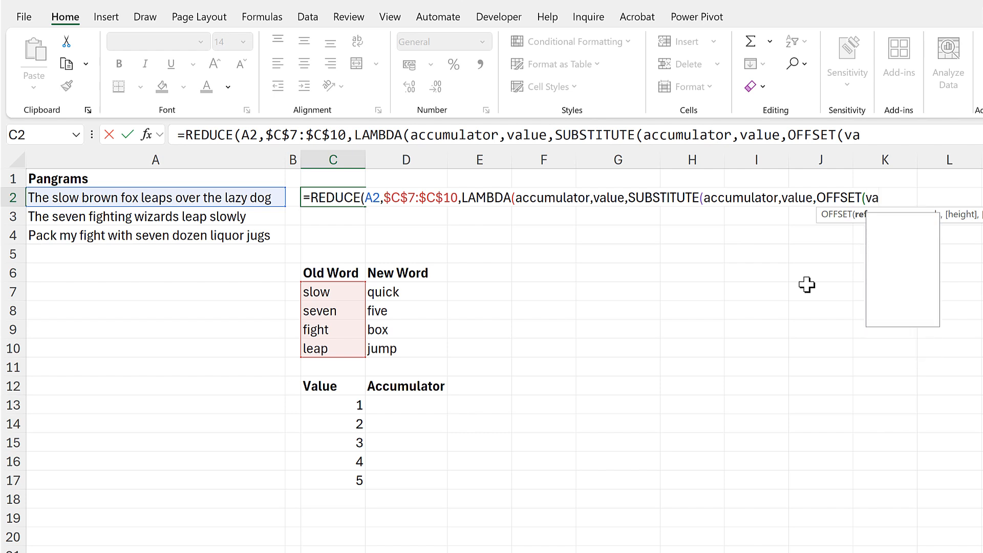
text(,)
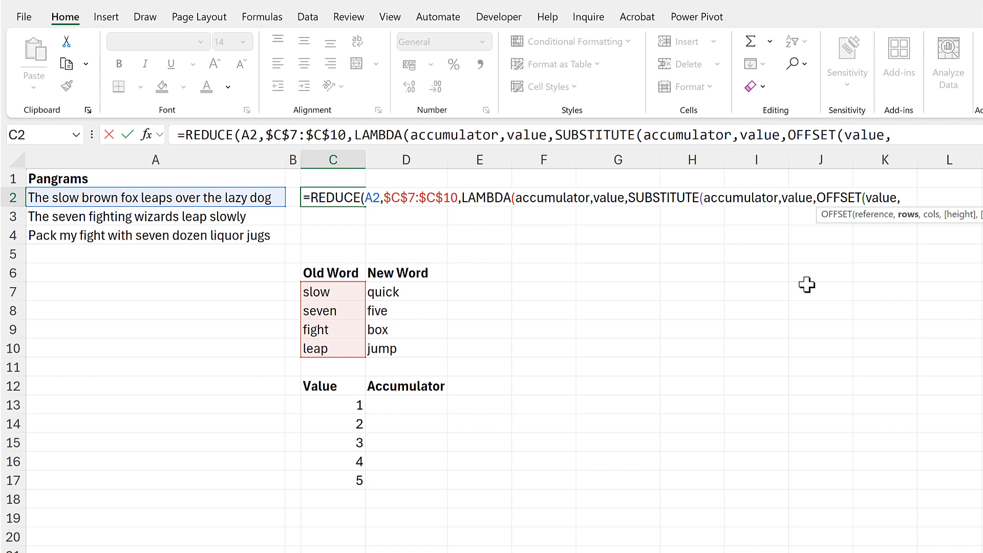
text(0,)
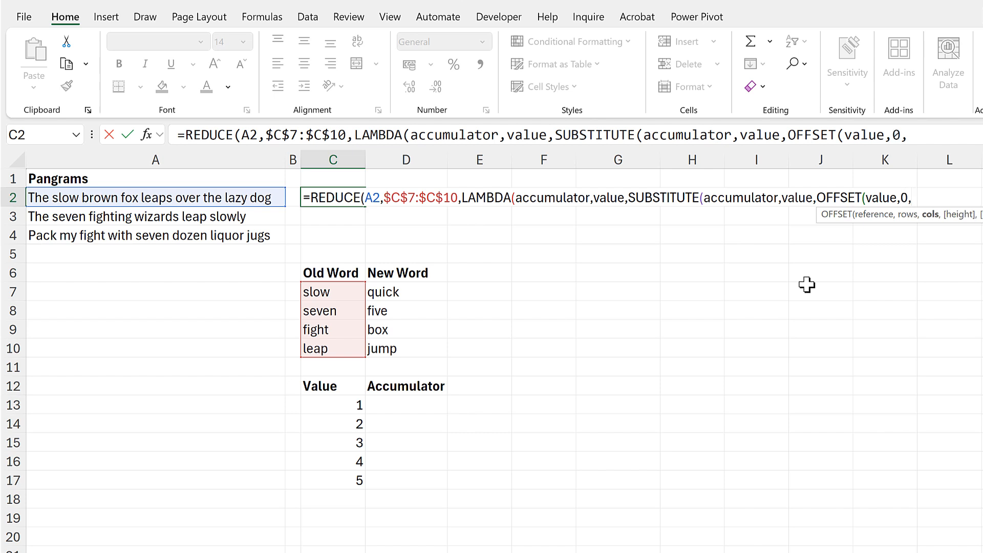
text(1)
text()))
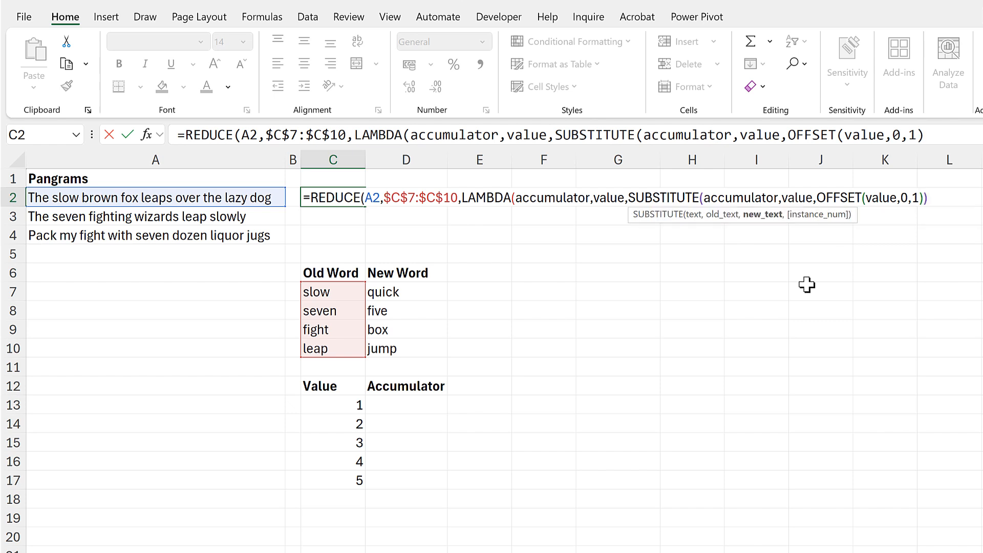
text())
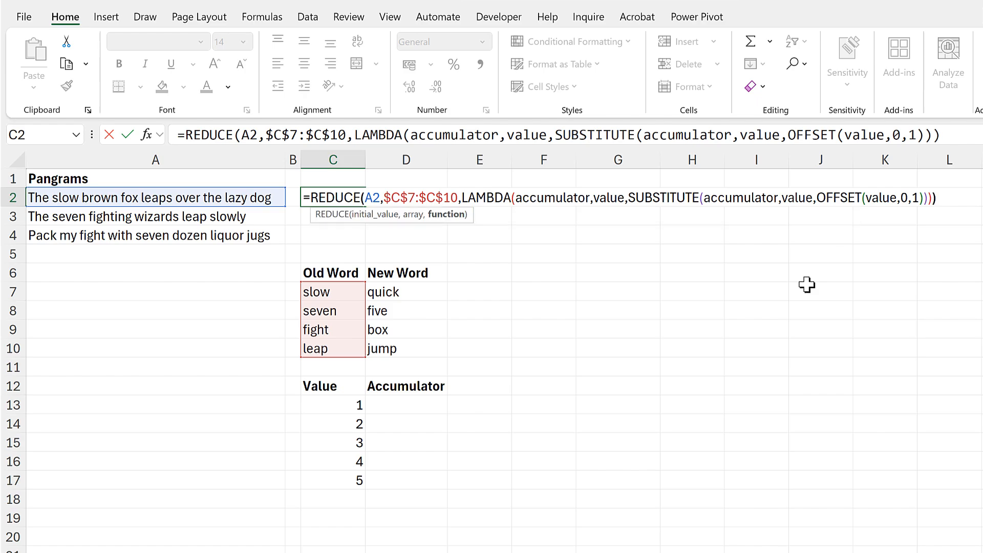
key(Return)
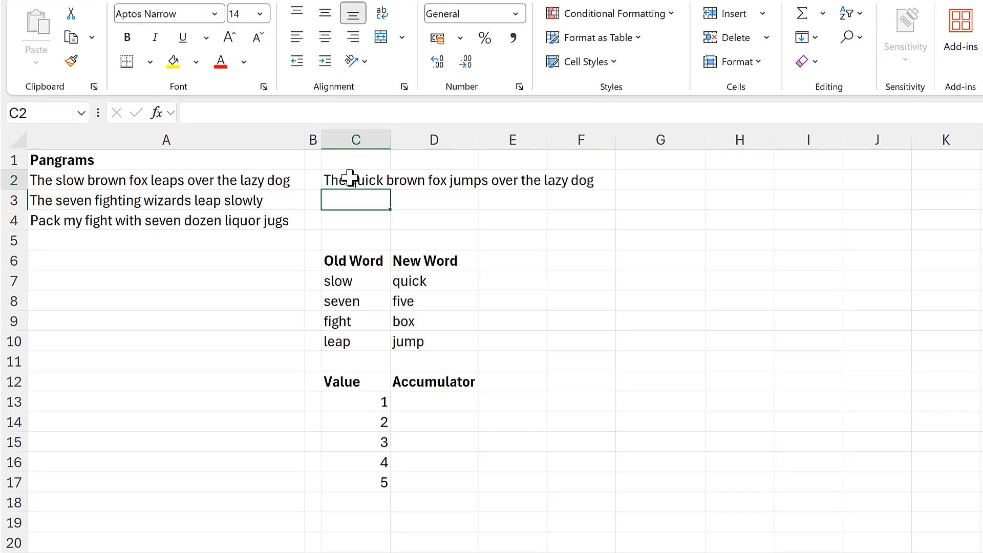
click(349, 178)
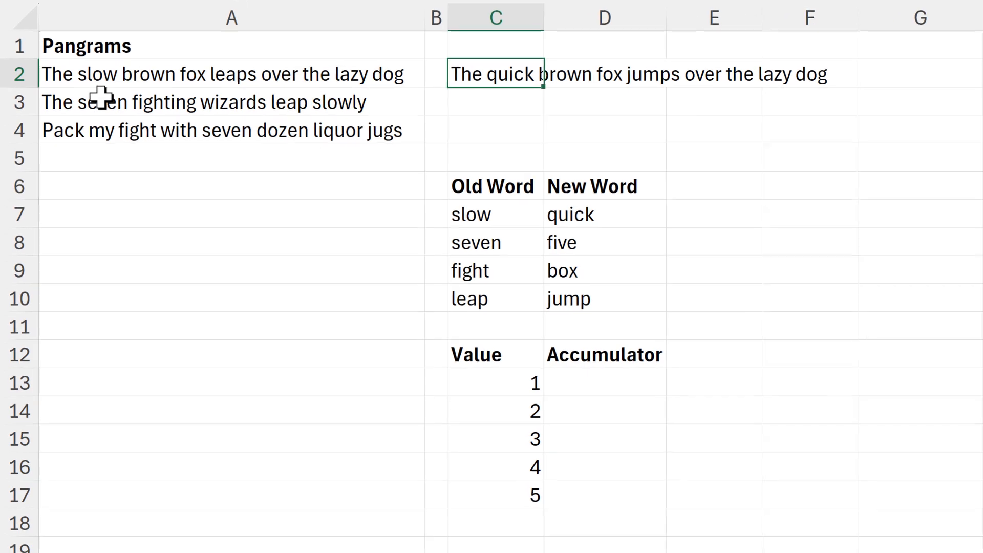
drag(493, 216, 575, 223)
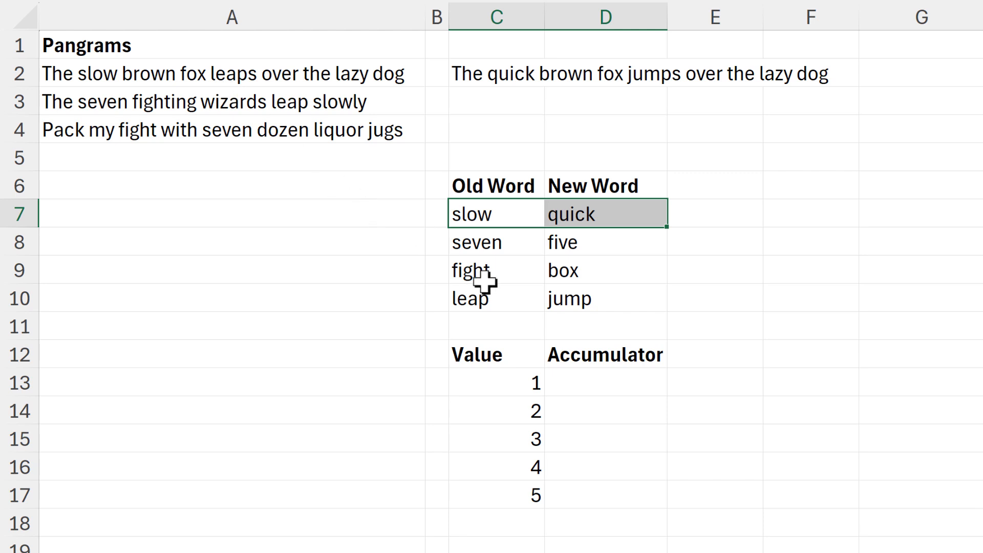
click(484, 302)
drag(553, 302, 555, 303)
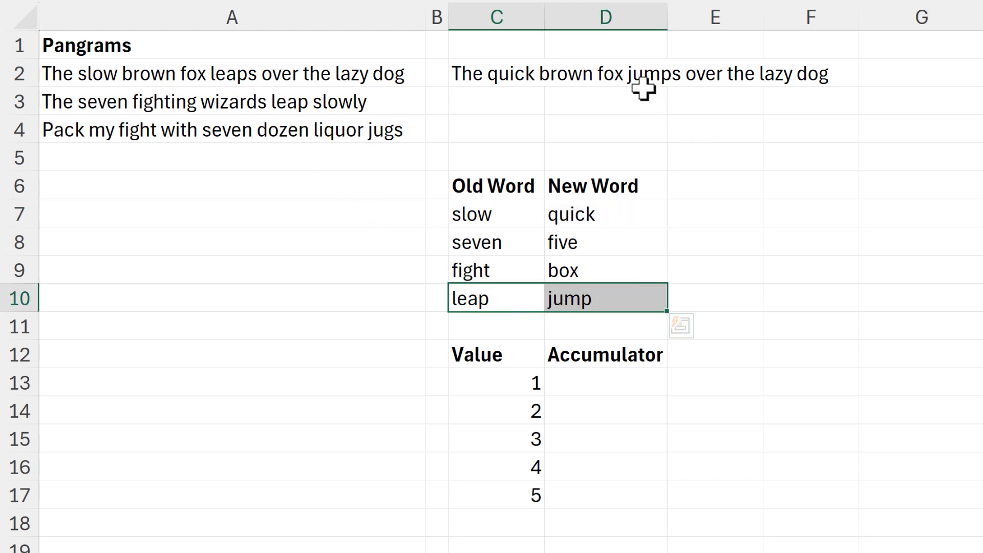
- Fill the REDUCE formula from C2 down through C4 for the remaining pangrams
click(535, 74)
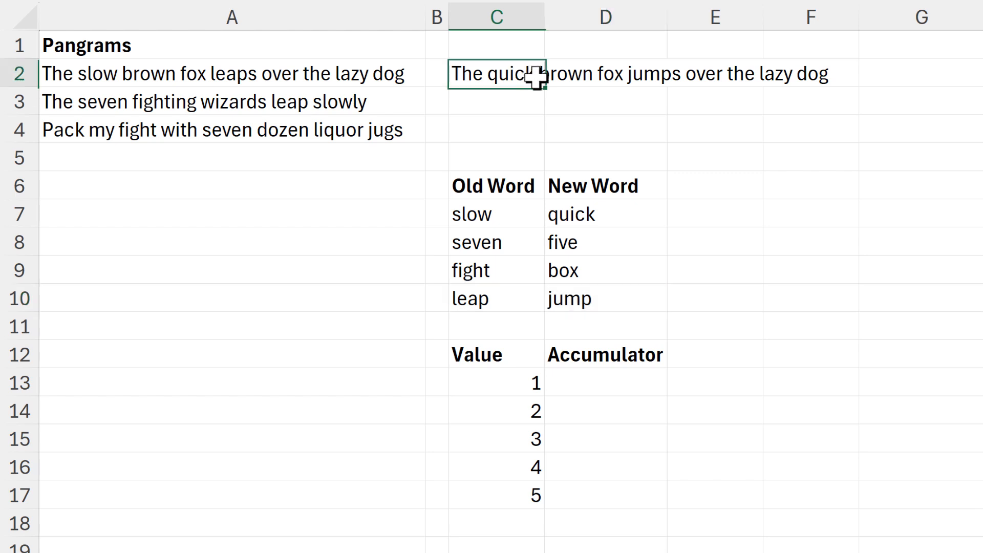
drag(545, 87, 546, 134)
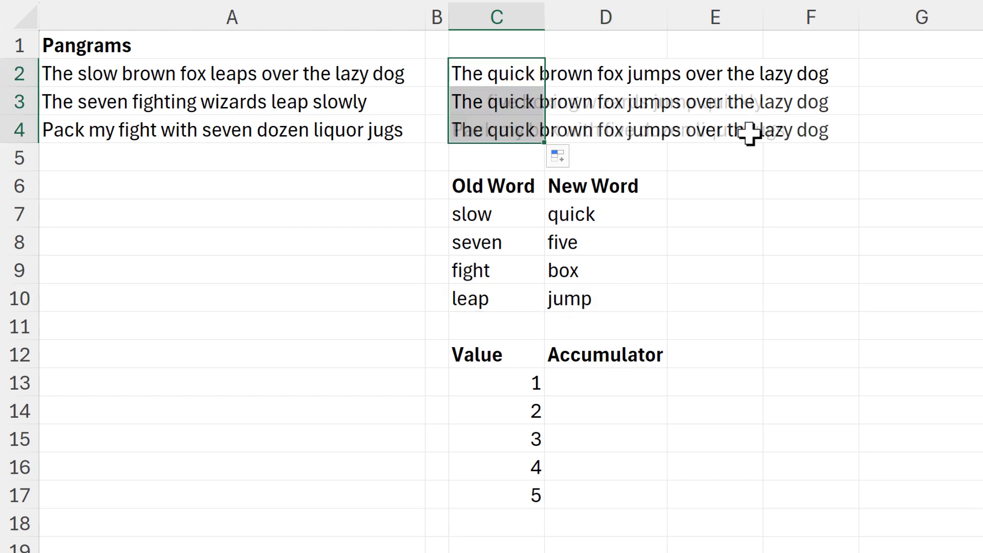
click(753, 185)
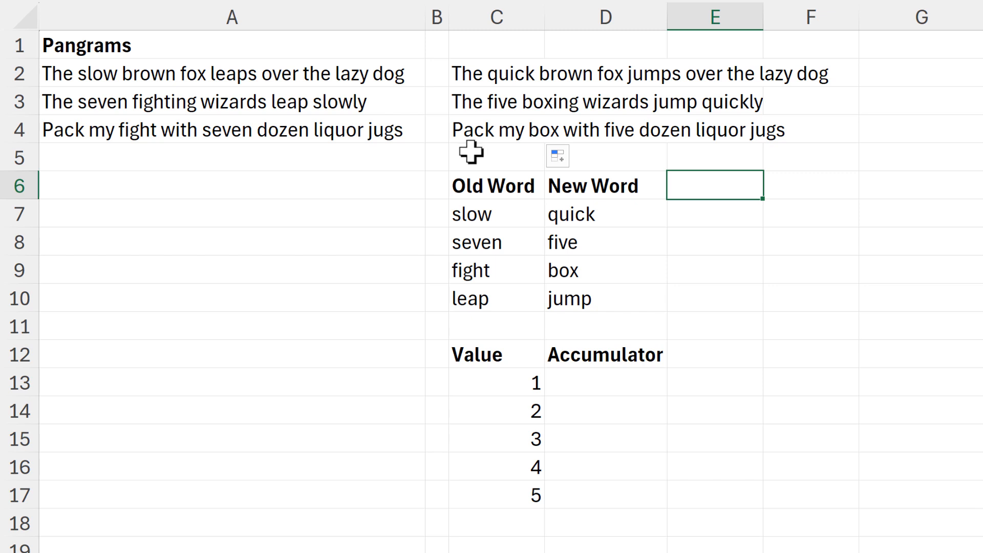
- Enter a SUBSTITUTE formula in A7 with A2 as the text, C7 as the old text and D7 as the new text
click(387, 213)
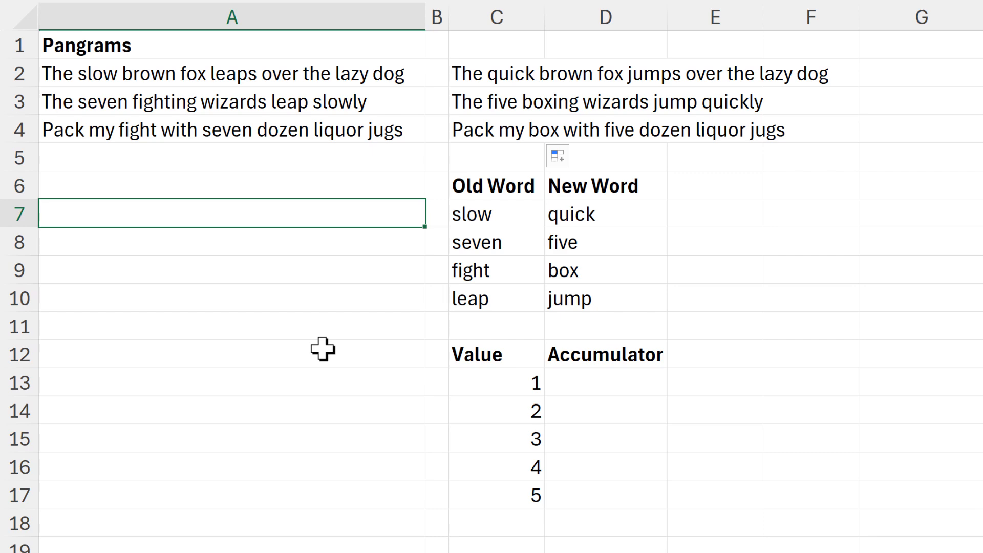
text(=sub)
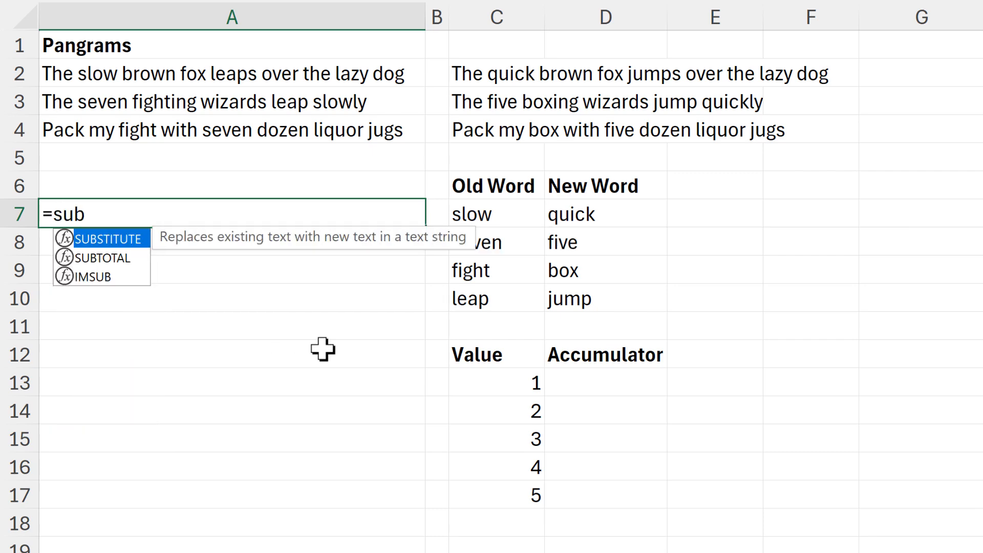
key(Tab)
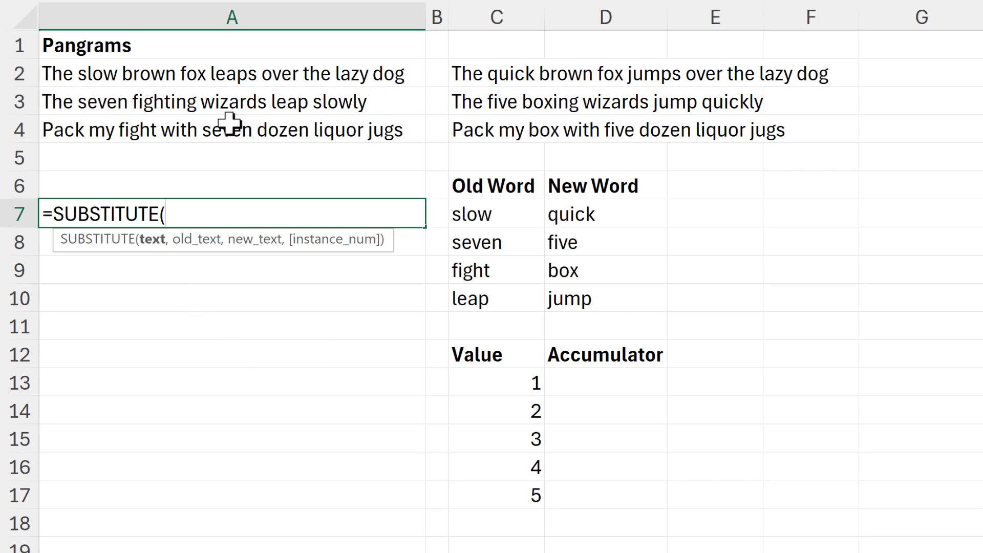
click(346, 77)
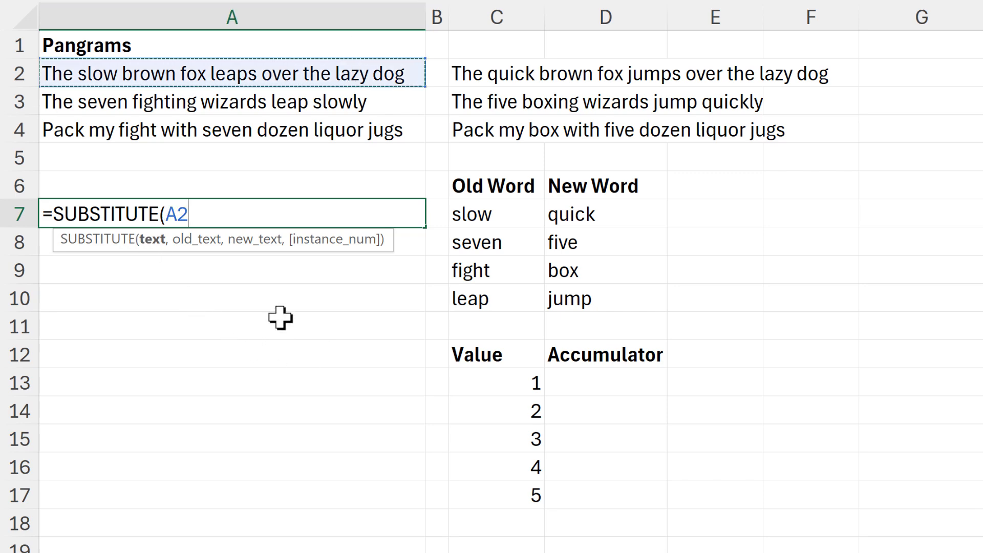
text(,)
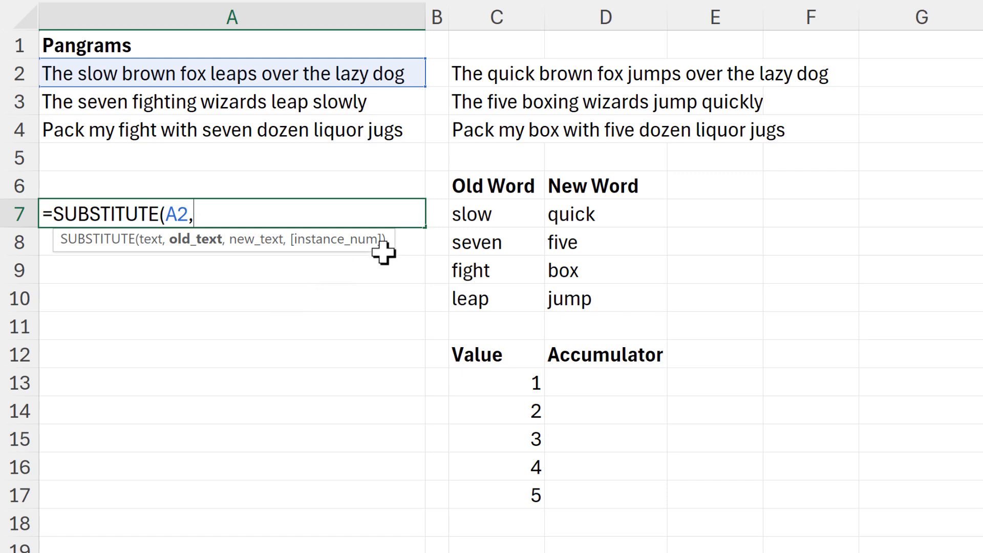
click(484, 213)
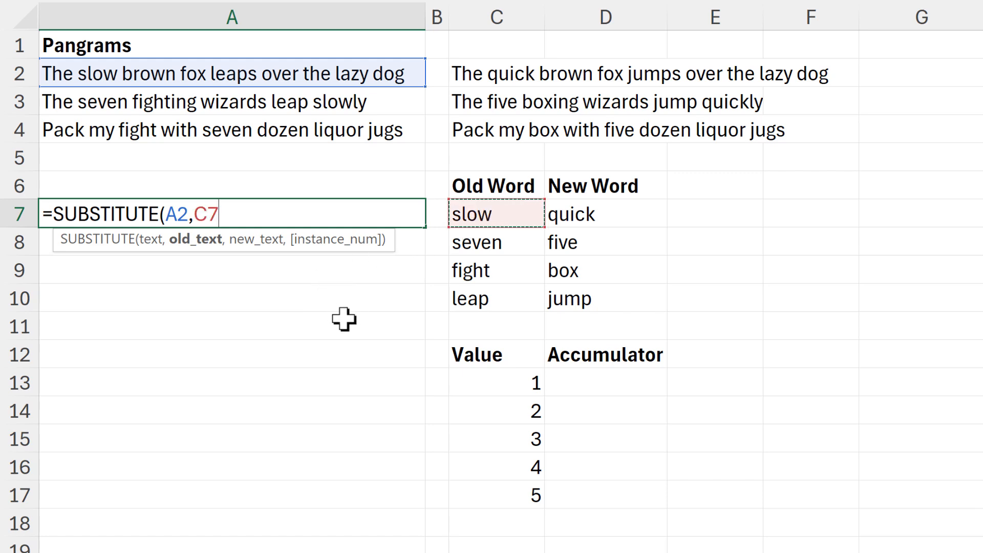
text(,)
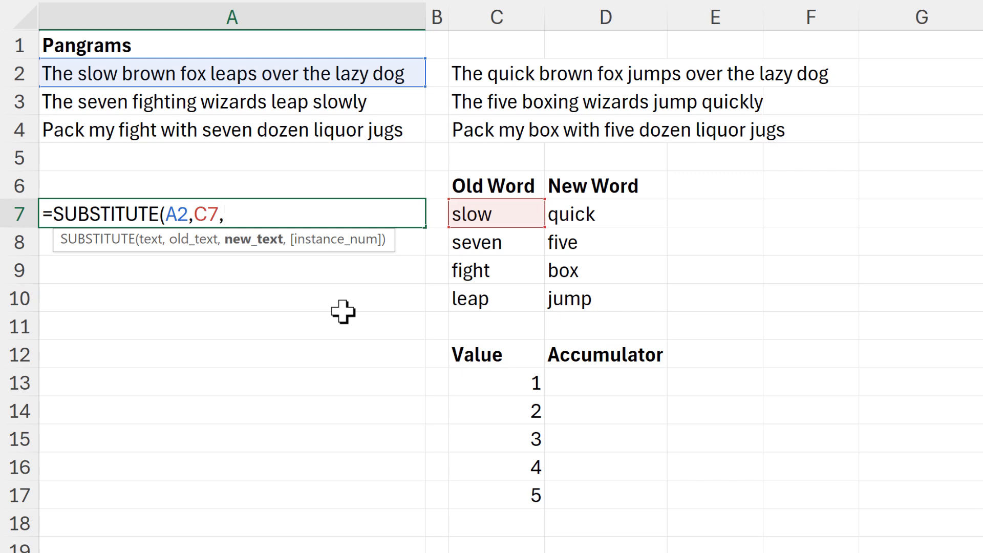
click(609, 213)
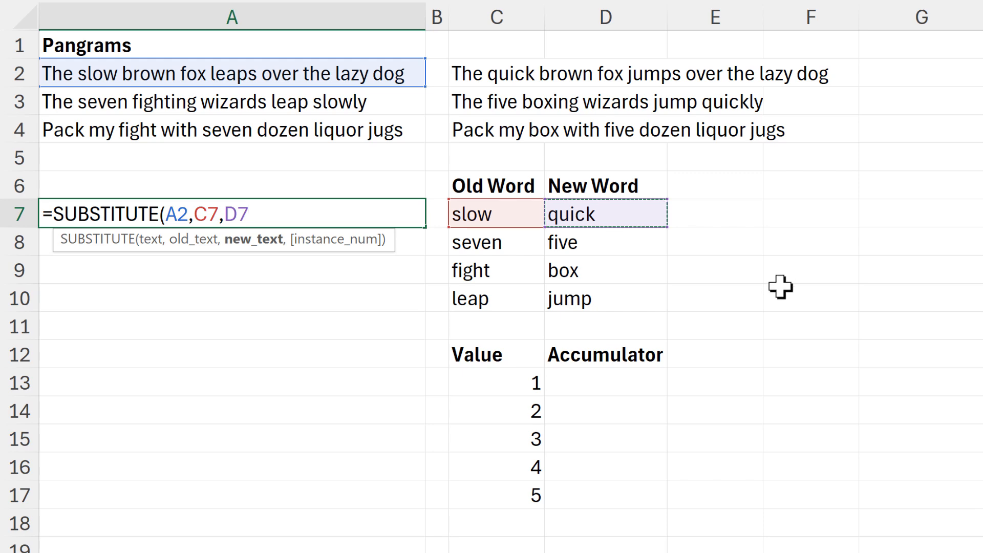
key(Return)
- Extend the A7 SUBSTITUTE formula's old text to C7:C10 and its new text to D7:D10
click(320, 216)
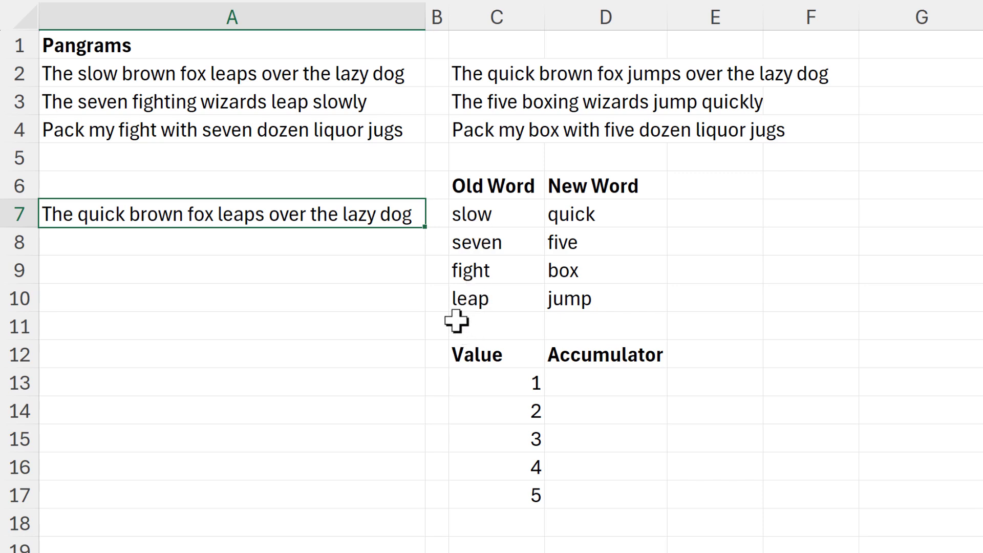
key(F2)
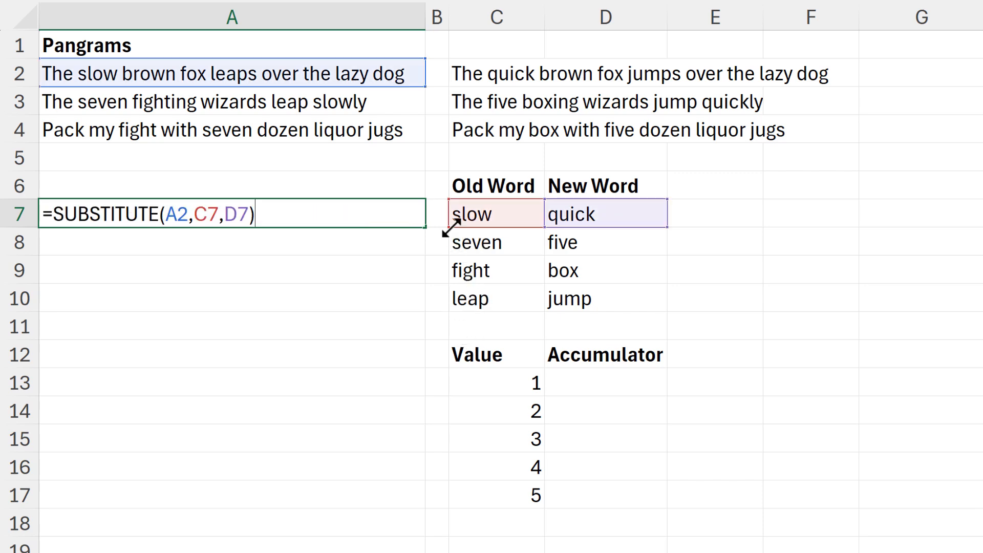
drag(451, 226, 448, 310)
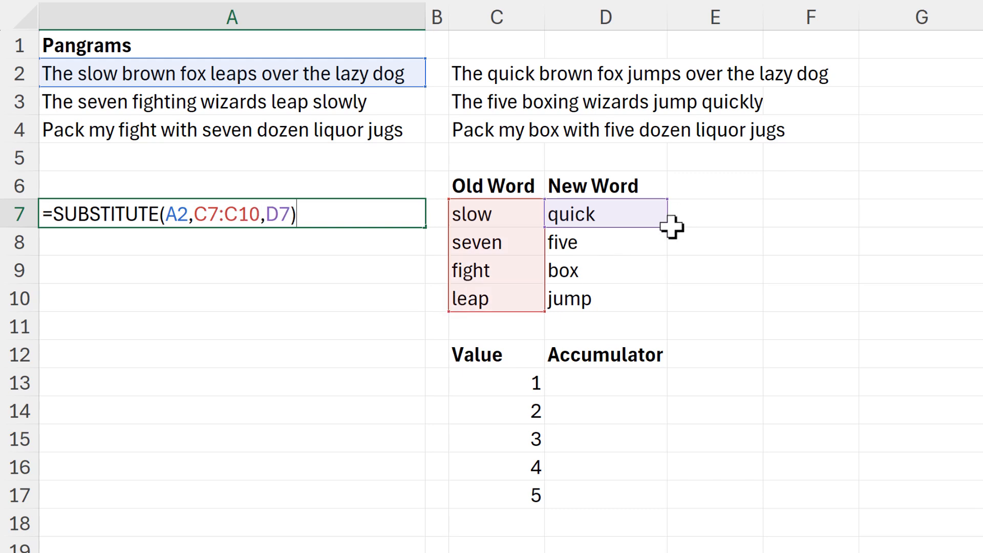
drag(667, 227, 667, 310)
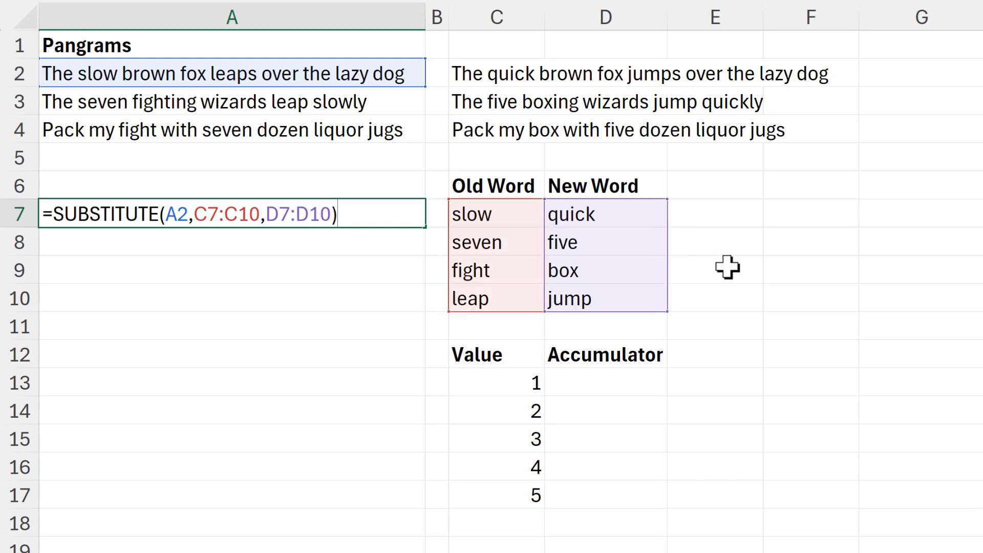
key(Return)
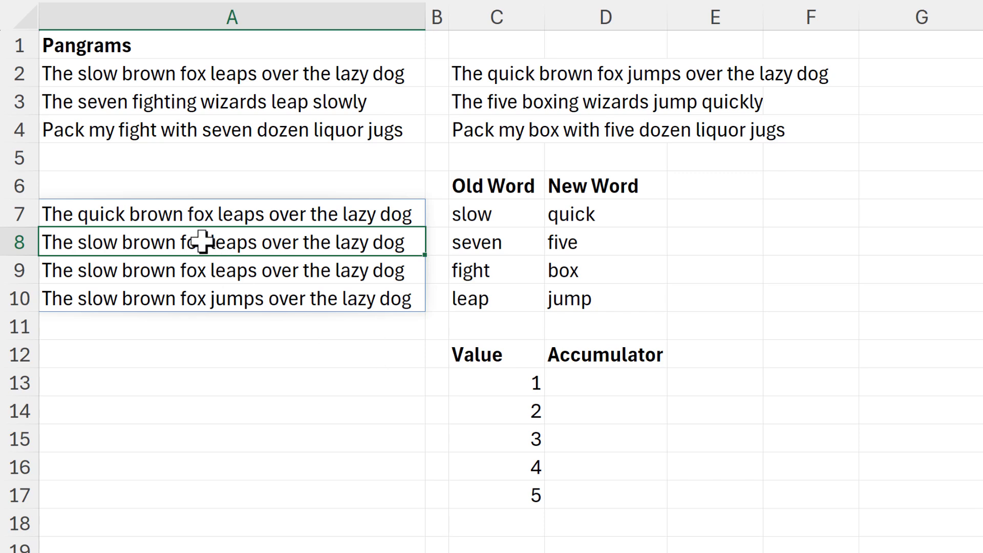
- Compare each spilled SUBSTITUTE result in A7:A10 with the old and new word pair on its row
click(197, 213)
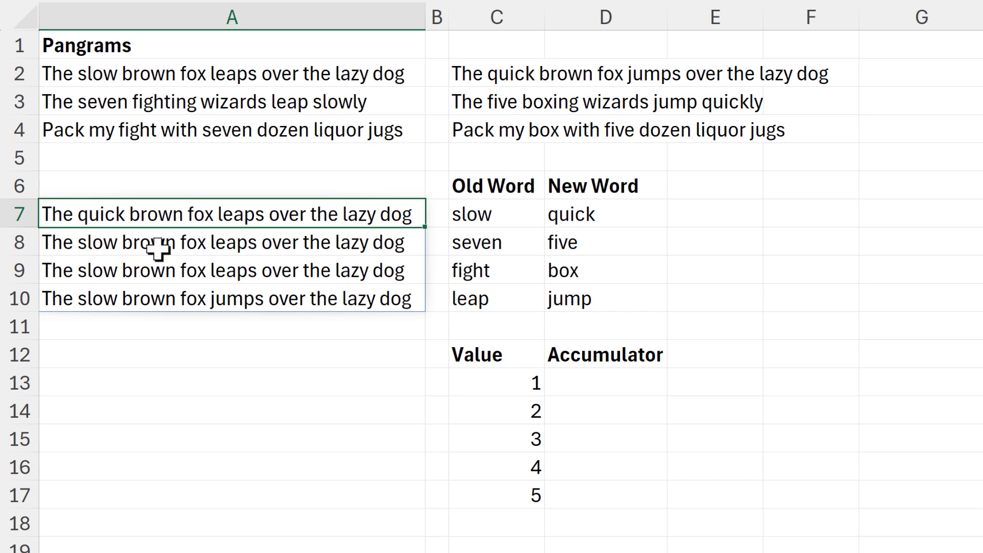
mouse_move(210, 246)
mouse_down()
mouse_move(423, 271)
mouse_move(556, 266)
mouse_up()
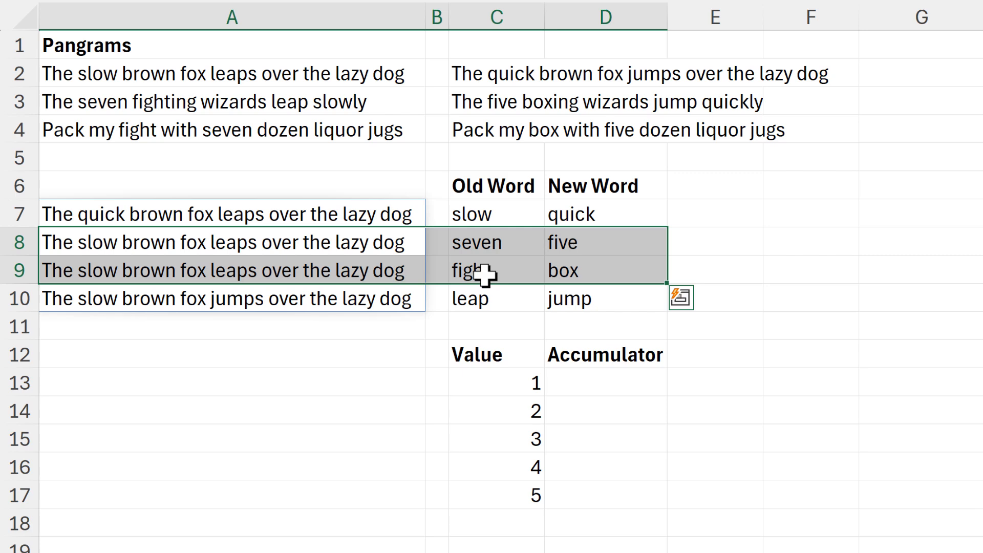
click(384, 305)
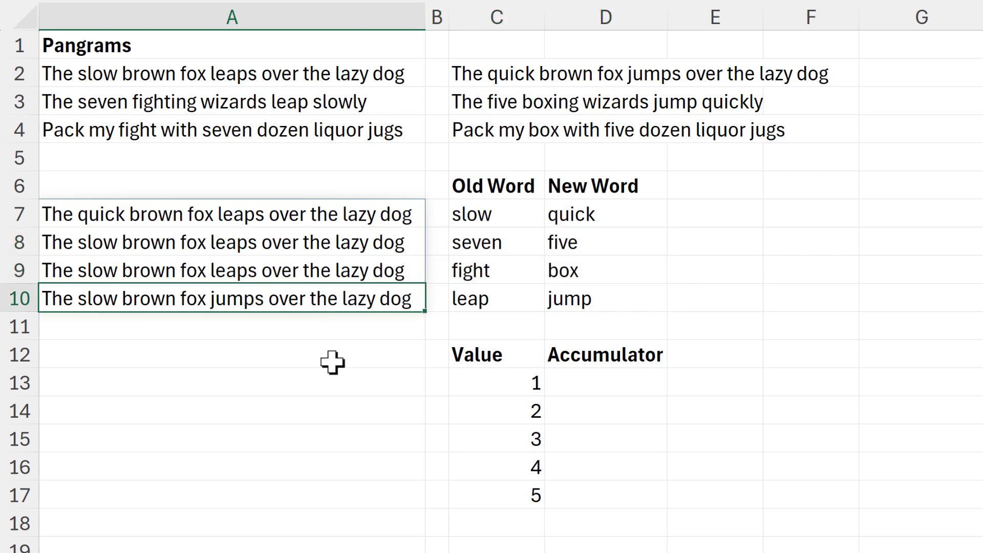
drag(500, 301, 566, 301)
click(213, 326)
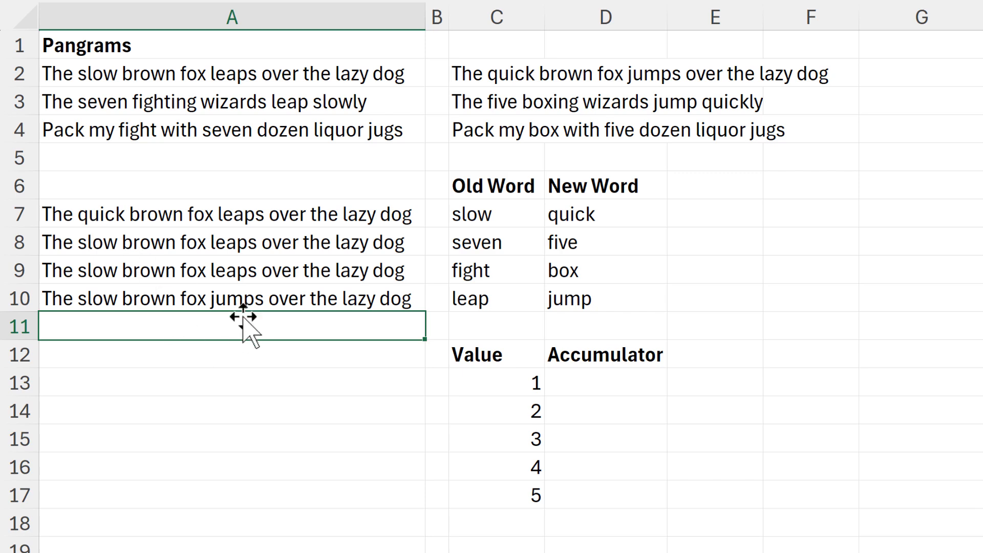
click(235, 394)
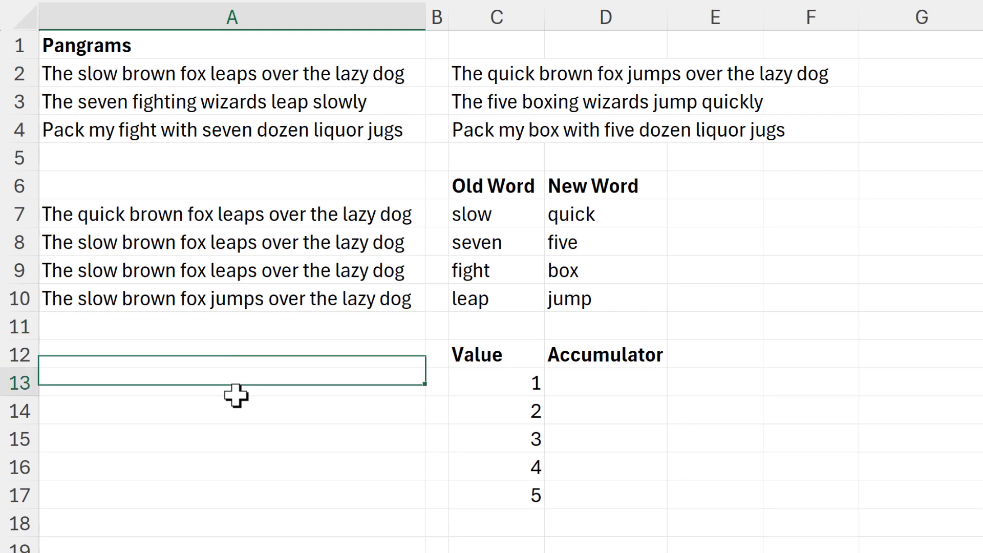
- Enter a REDUCE formula in D13 with initial value 0, array C13:C17 and SUM as the function
click(615, 394)
text(=re)
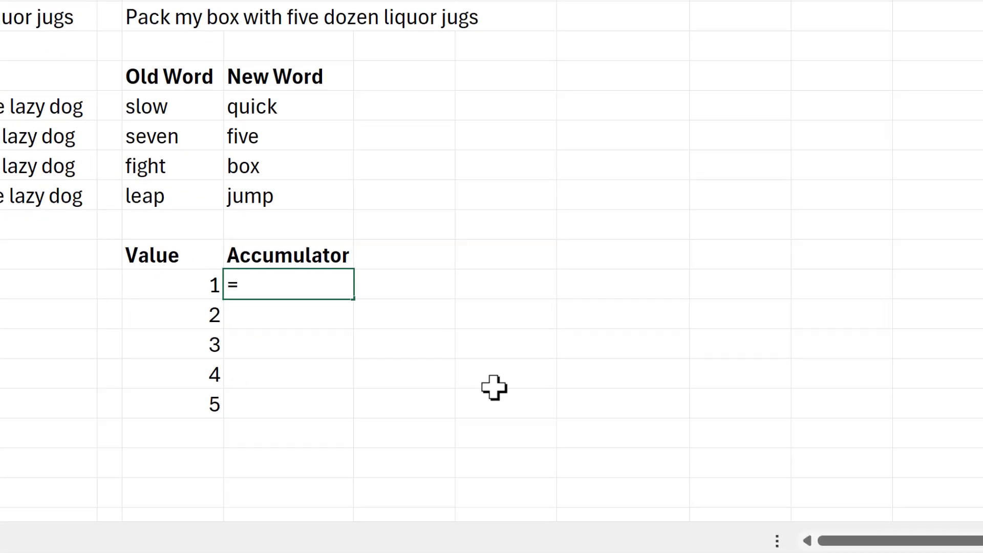
text(d)
key(Tab)
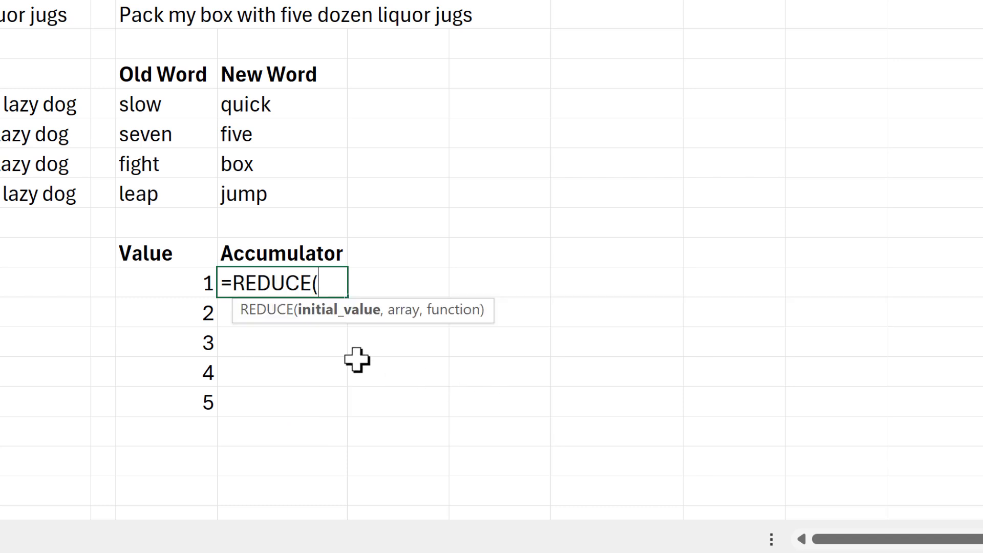
text(0,)
drag(171, 287, 169, 405)
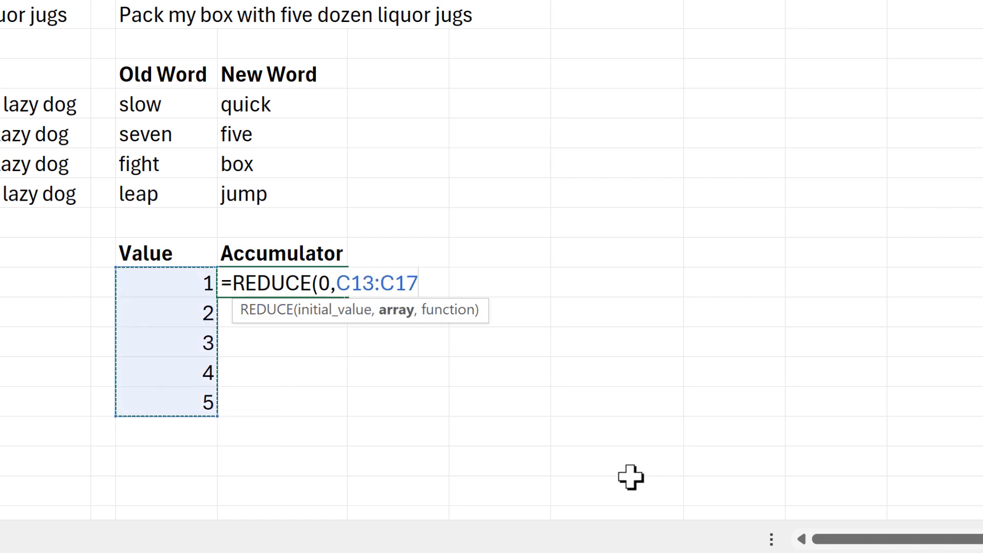
text(,S)
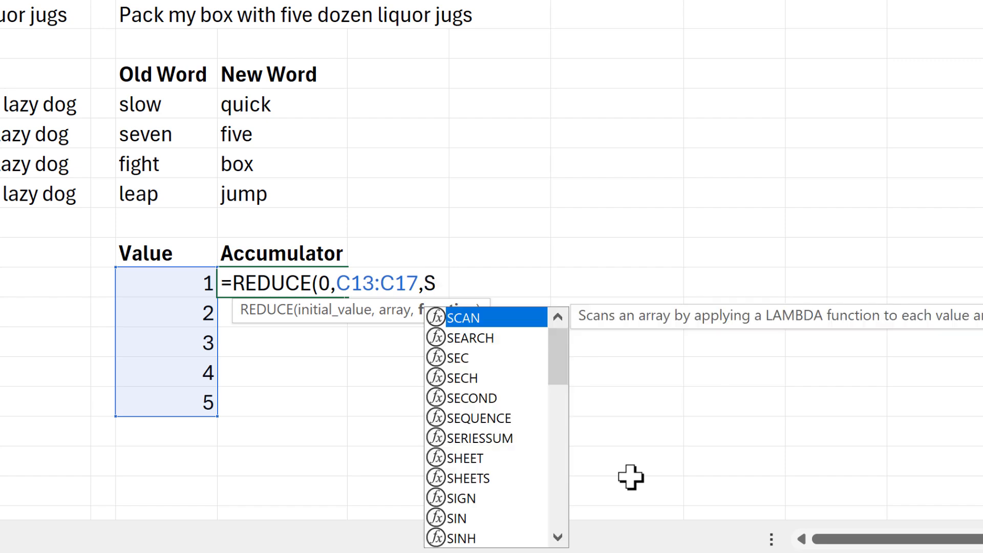
text(UM)
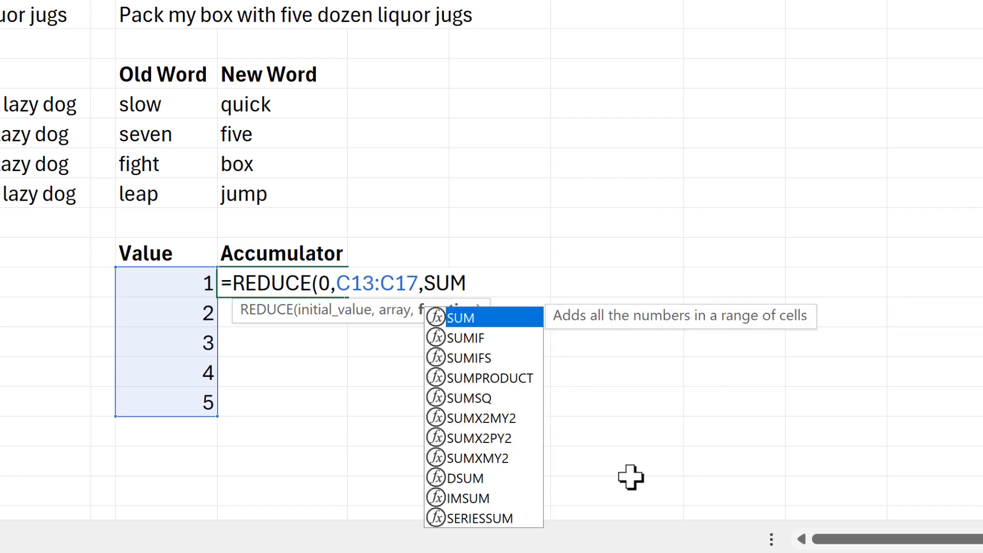
text())
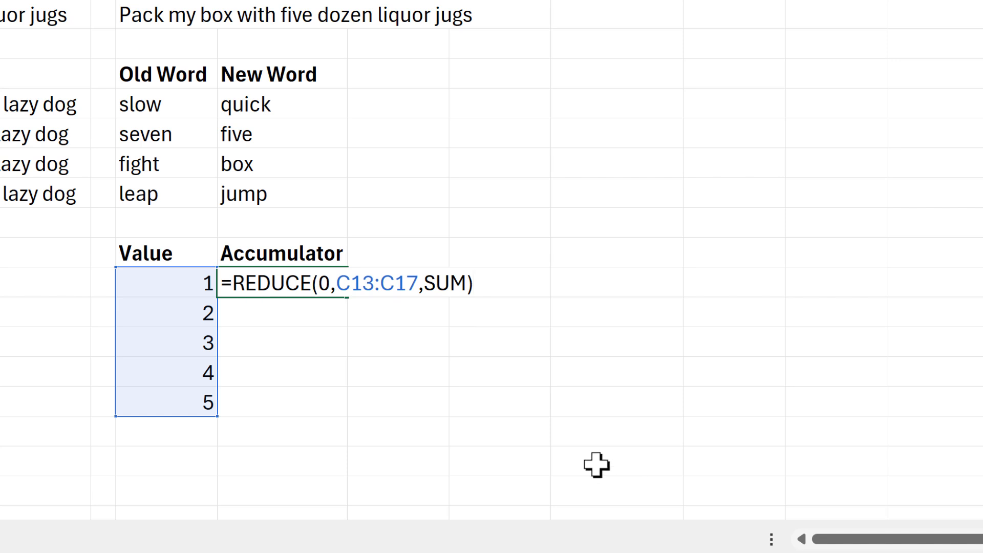
key(Return)
- Move the REDUCE formula from D13 down to D19, leaving an empty row below the value list
click(295, 292)
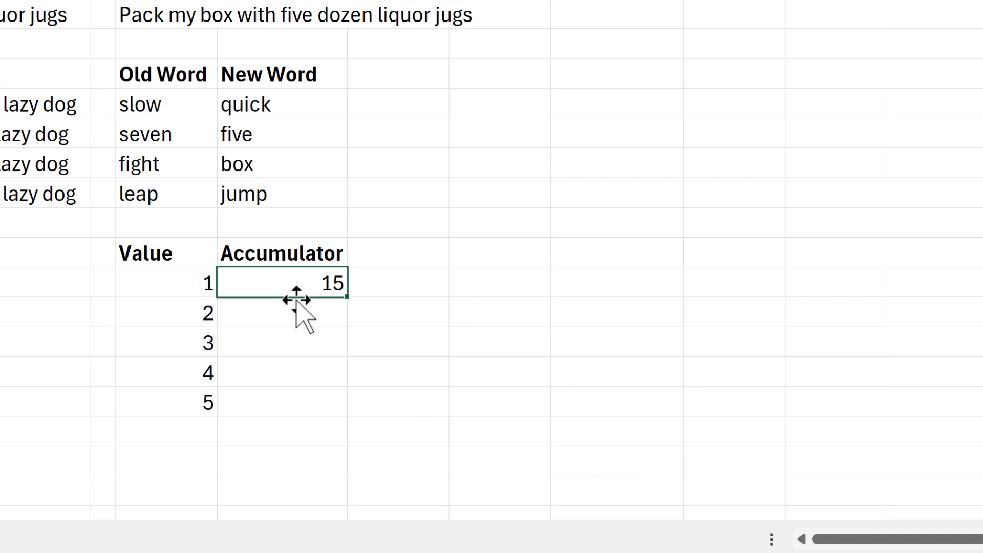
drag(296, 300, 267, 432)
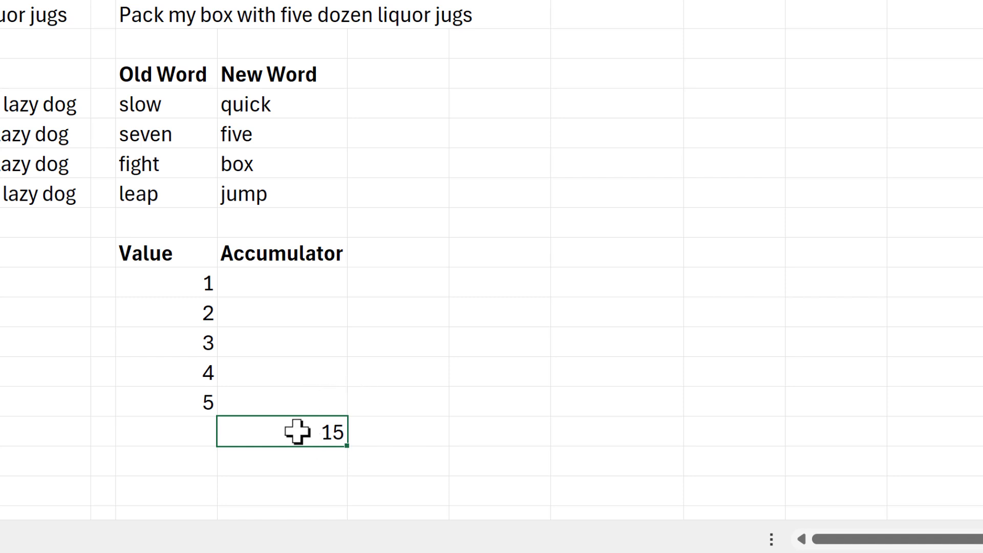
drag(297, 447, 302, 467)
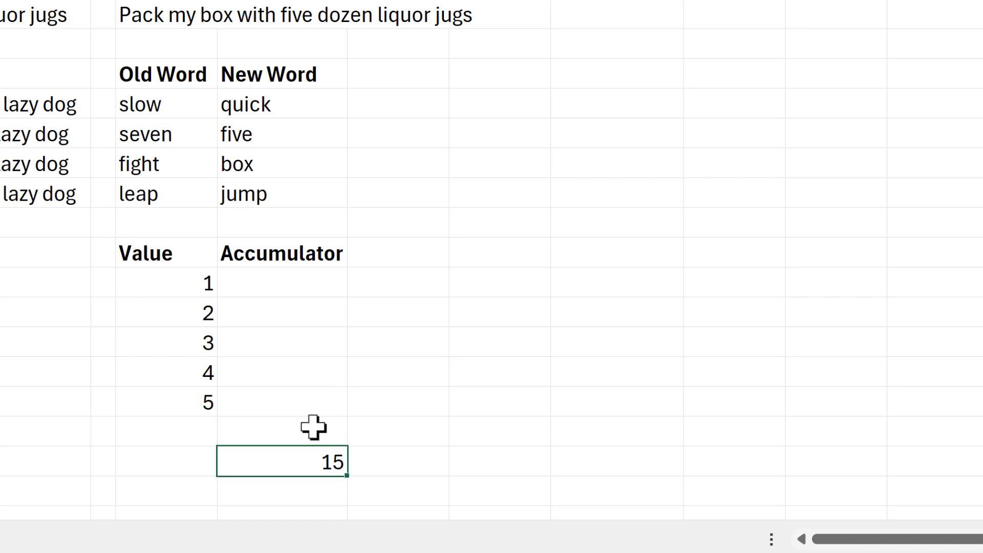
click(314, 428)
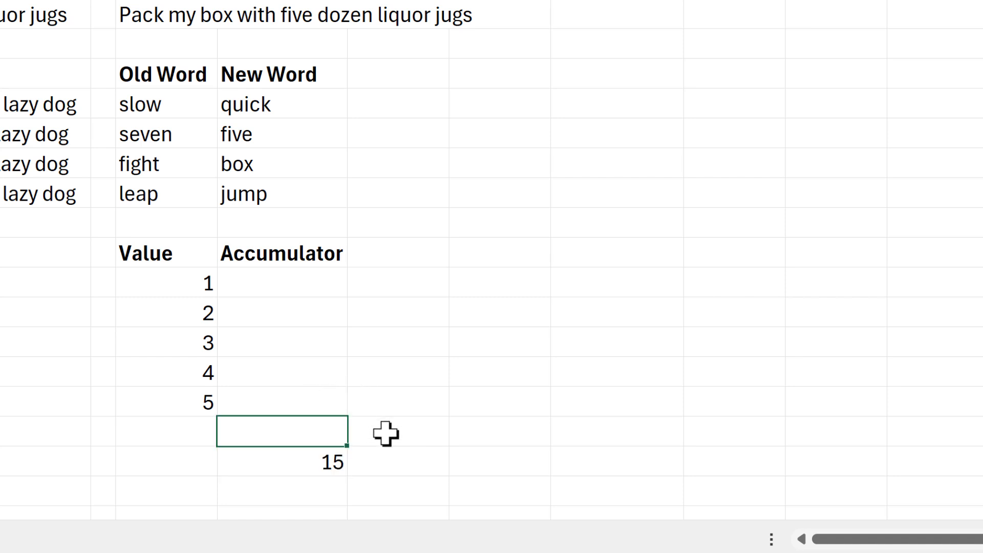
- Start a REDUCE formula in D13 with initial value 0 and array C13:C17
click(266, 282)
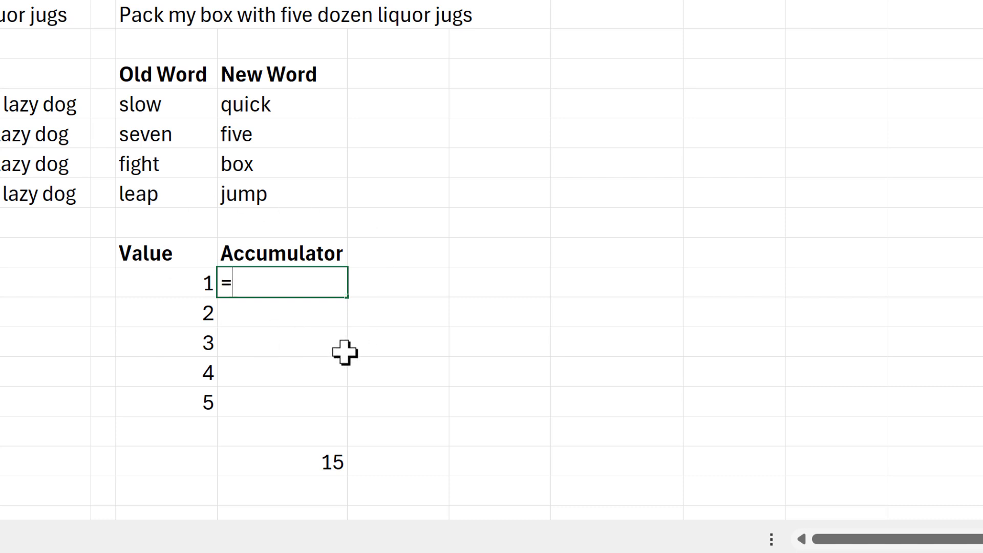
text(reduc)
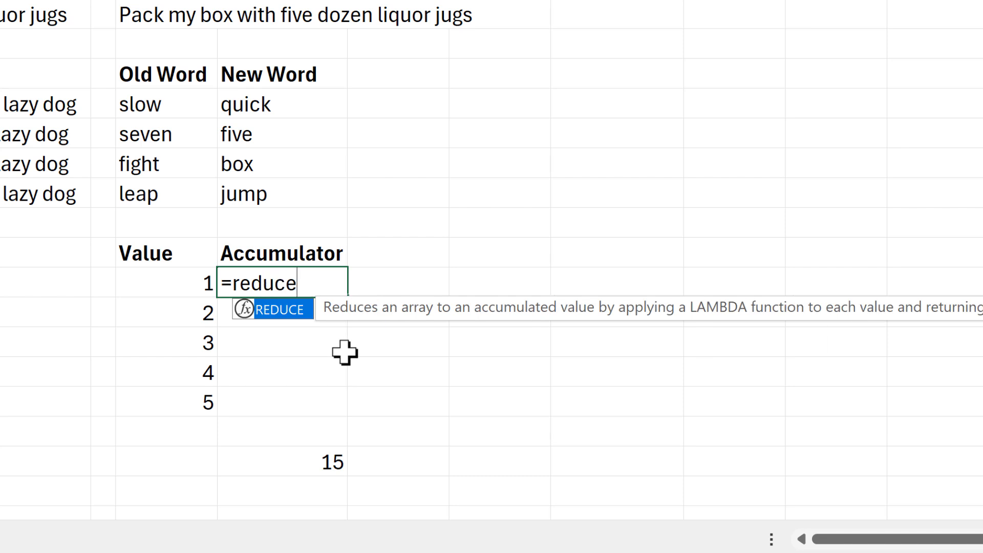
text(e)
key(Tab)
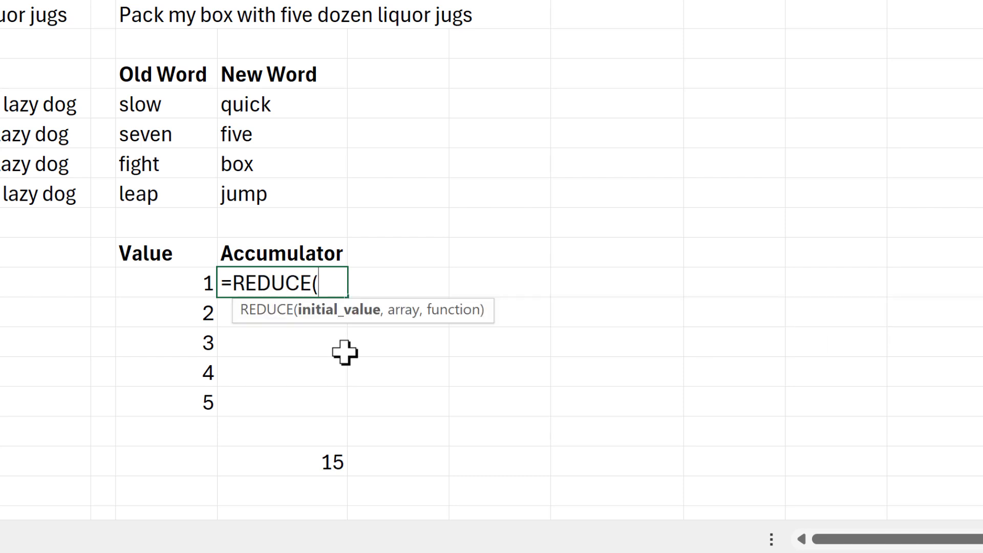
text(0,)
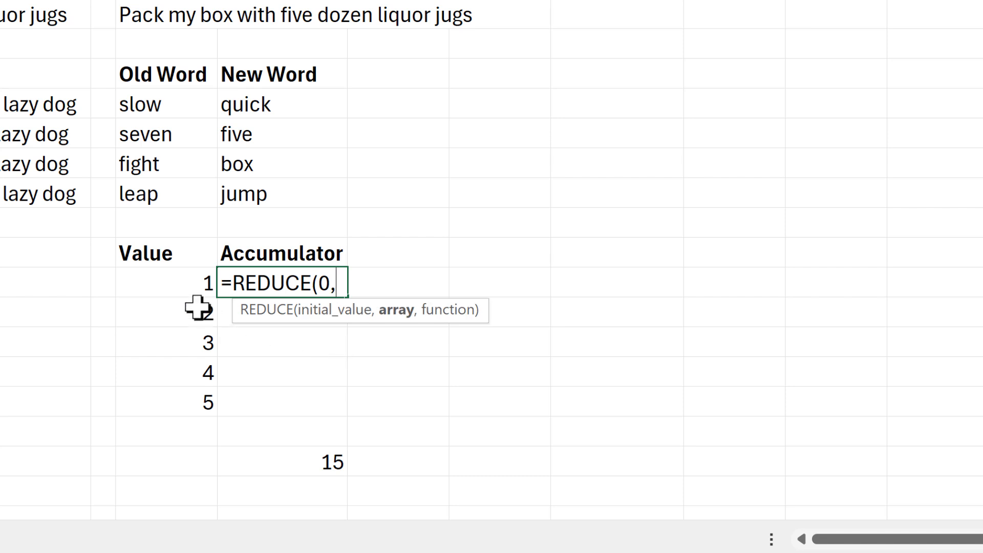
drag(186, 287, 178, 396)
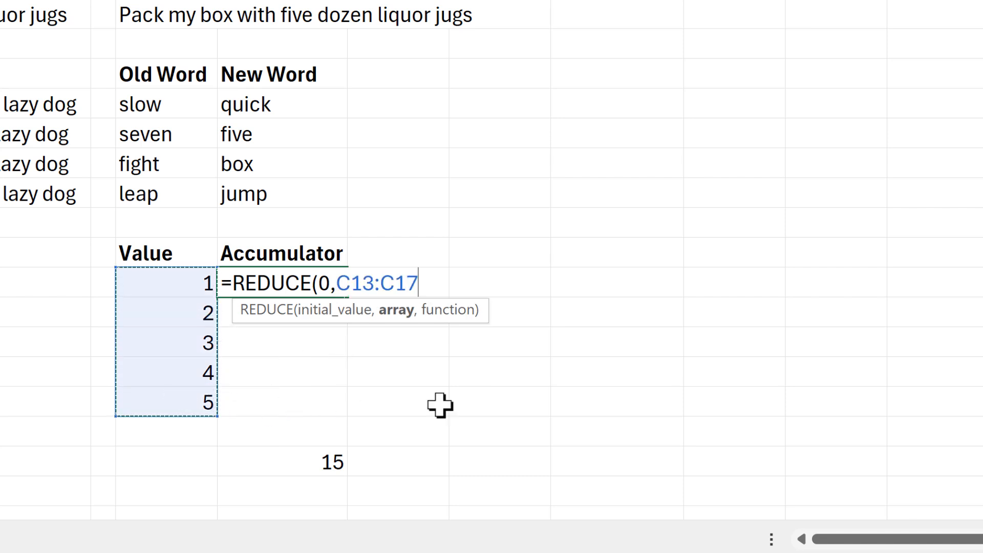
text(,)
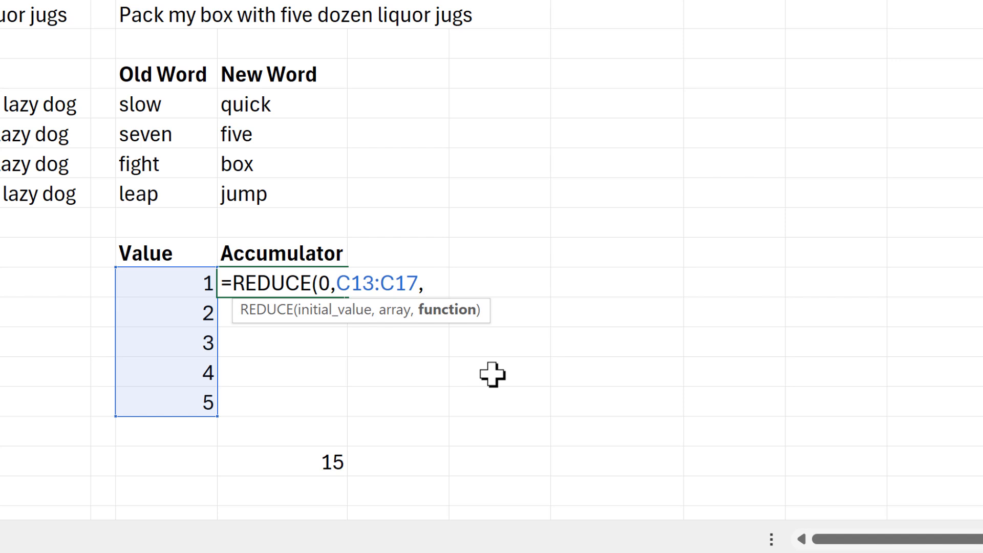
- Use LAMBDA as the REDUCE function argument in D13, with parameters named accumulator and value
text(LAM)
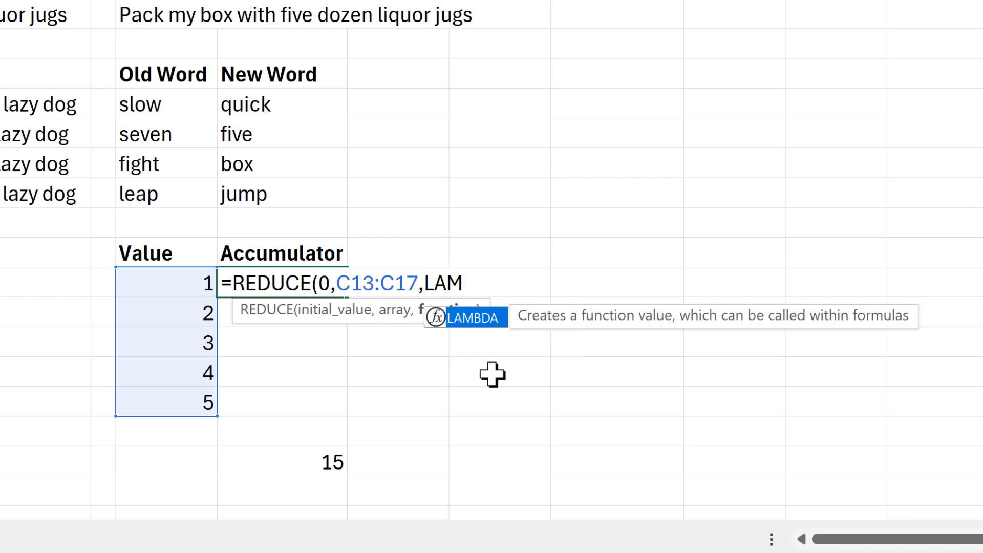
text(BDA(accum)
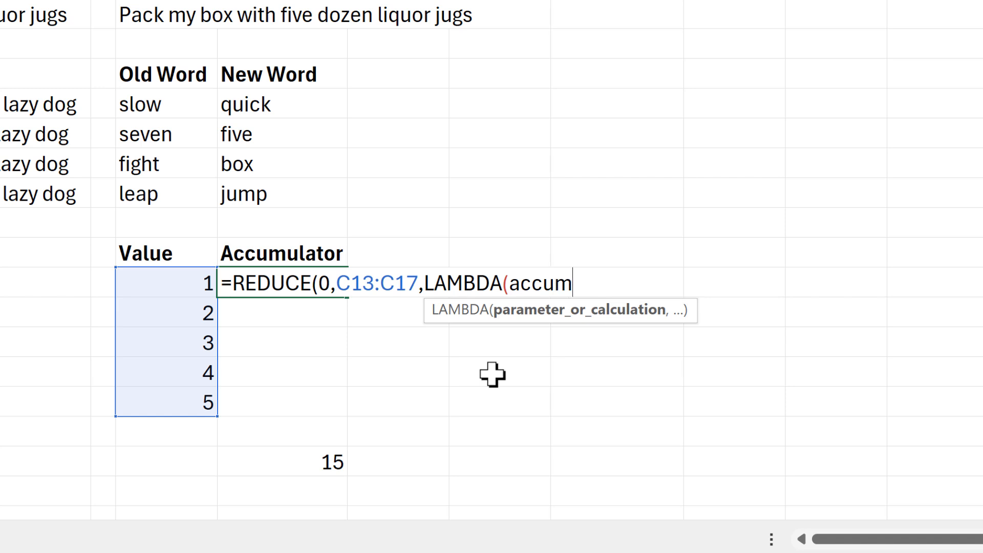
text(ulator,)
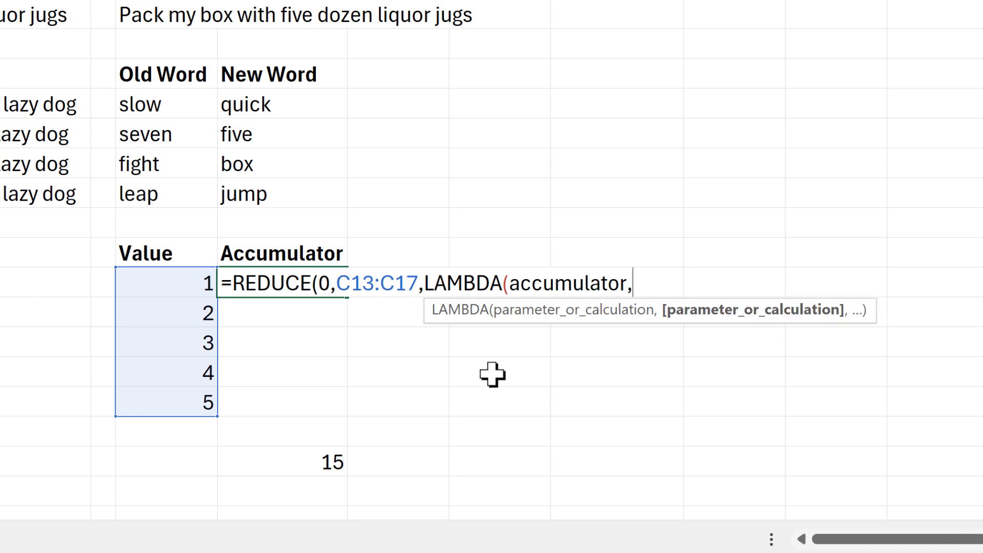
text(value)
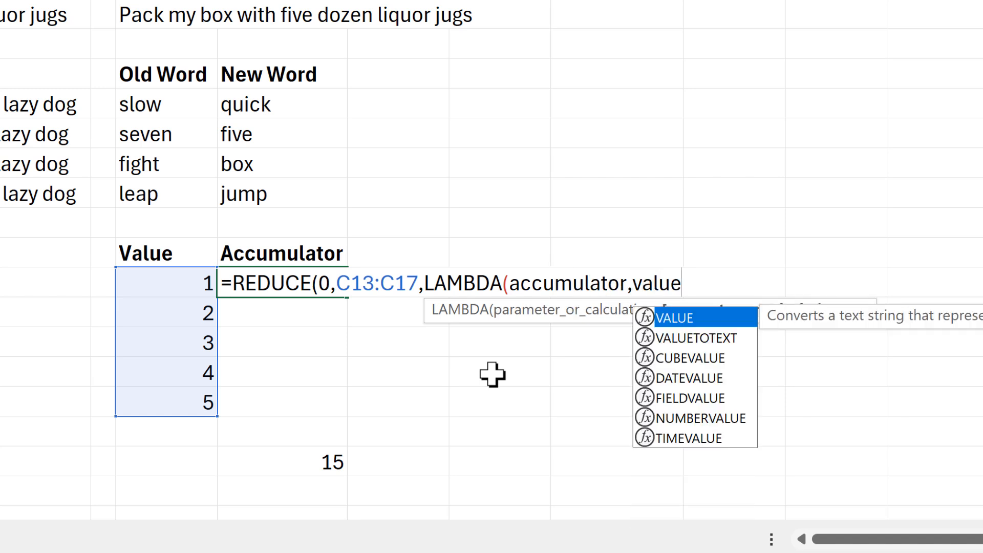
key(Escape)
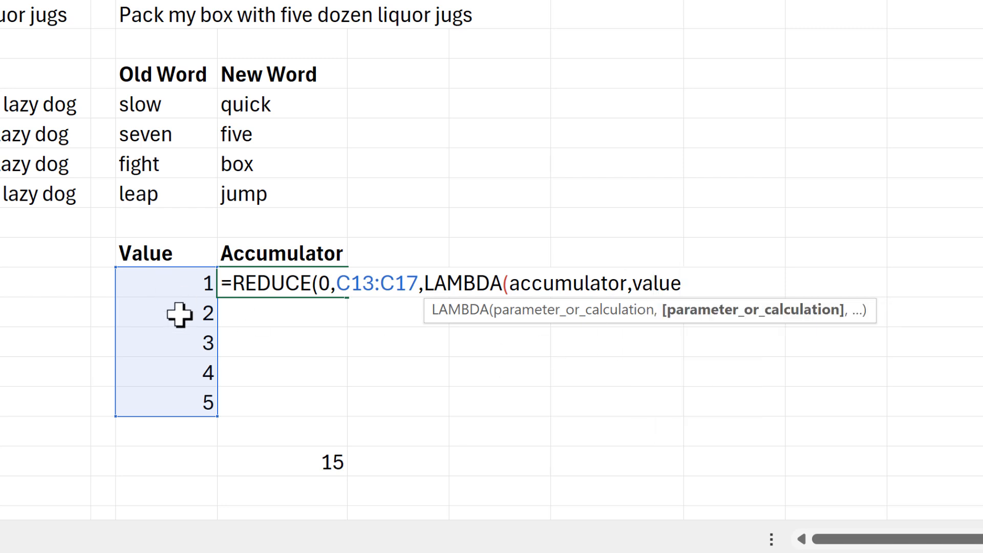
- Check which REDUCE arguments feed the LAMBDA parameters, and complete the D13 formula with the calculation accumulator+value
click(400, 283)
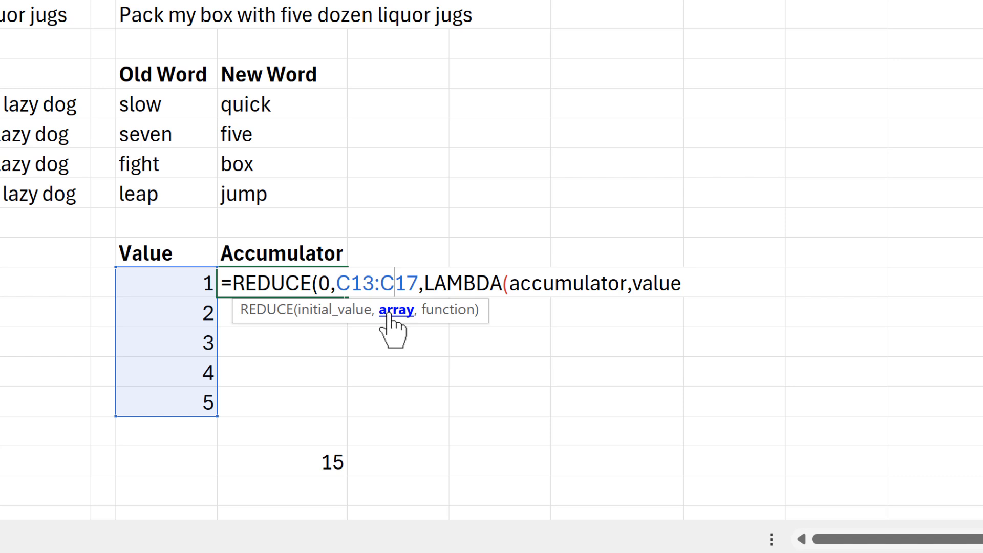
click(543, 284)
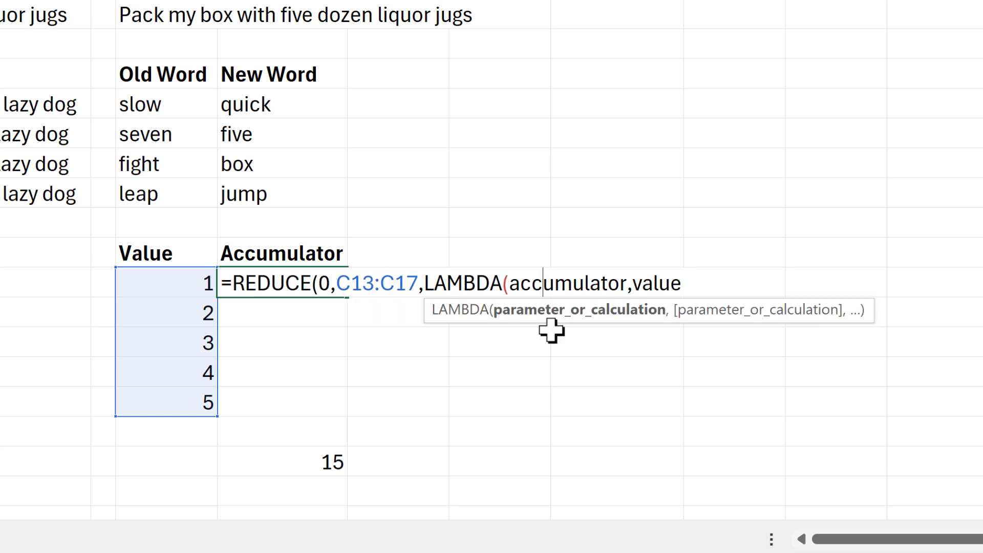
click(318, 283)
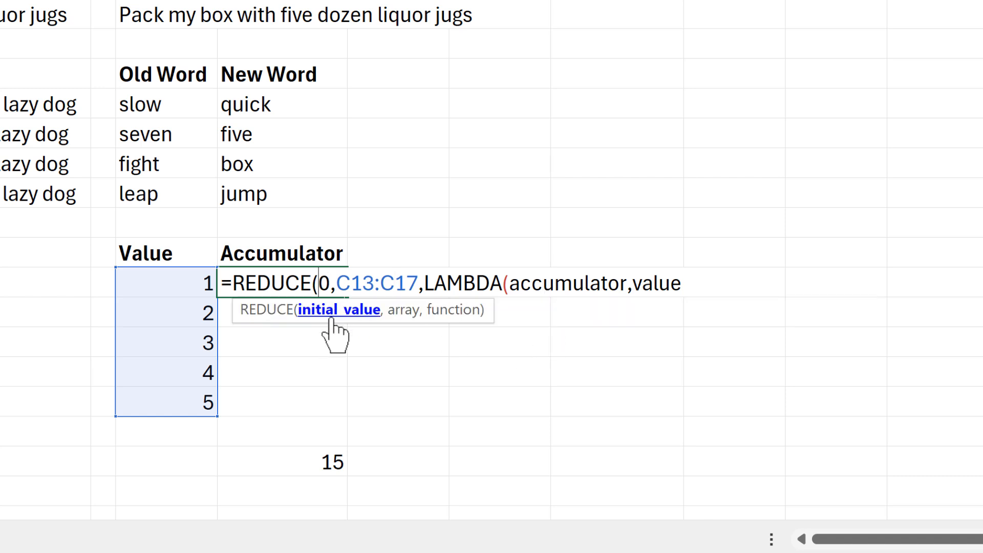
click(566, 289)
click(684, 284)
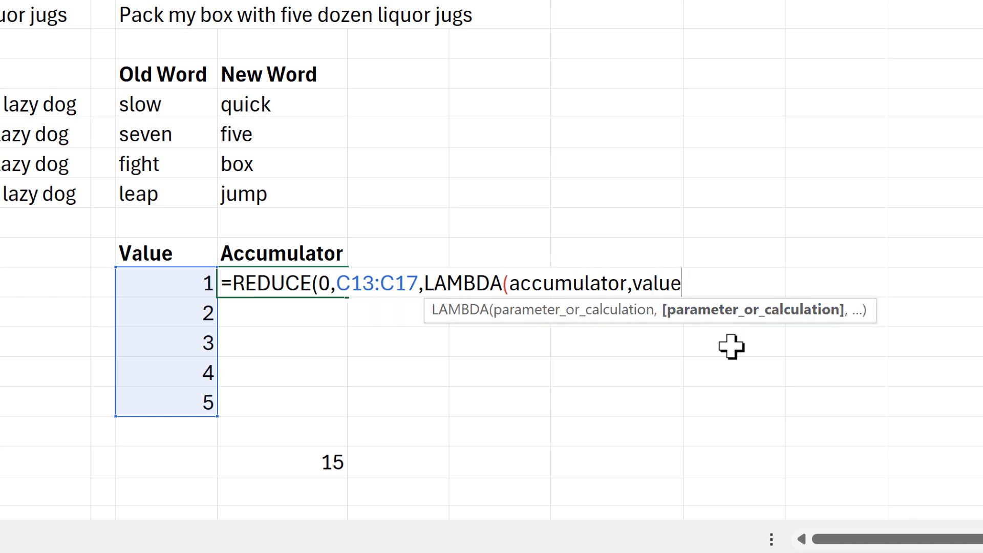
text(,)
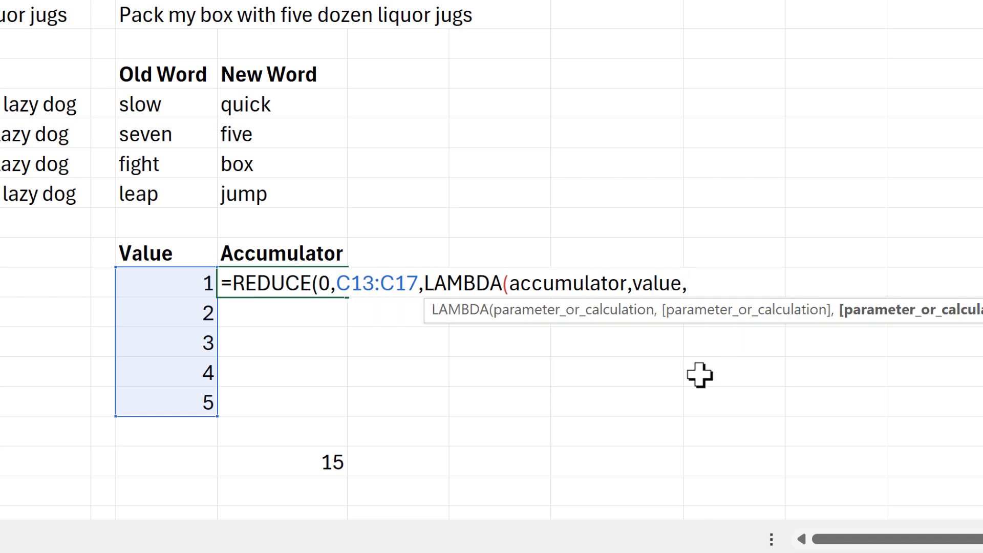
text(acc)
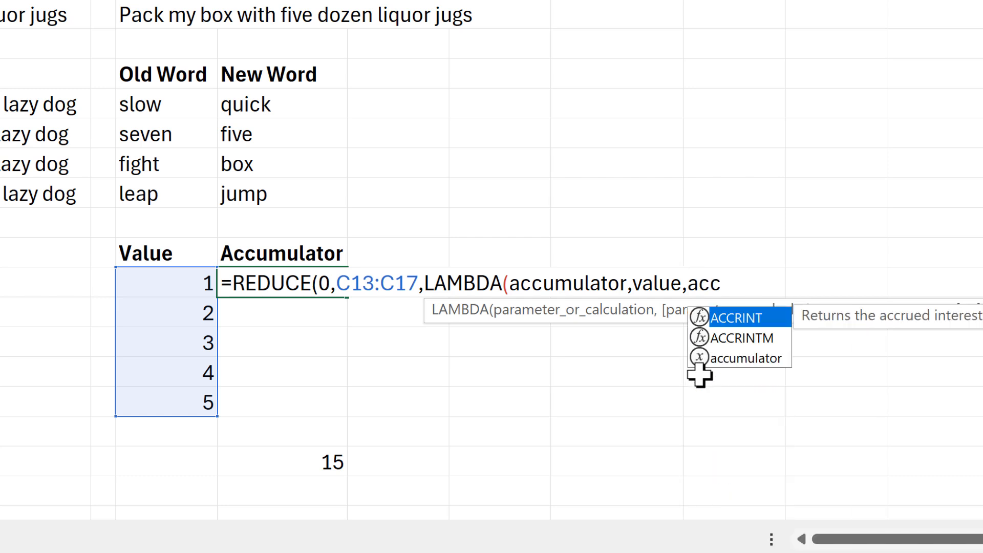
double_click(755, 359)
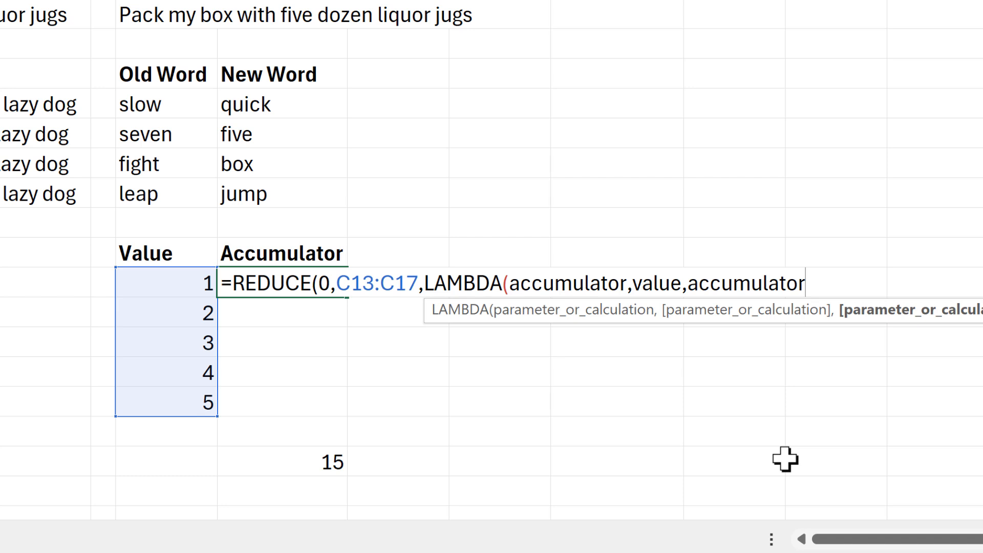
text(+value)
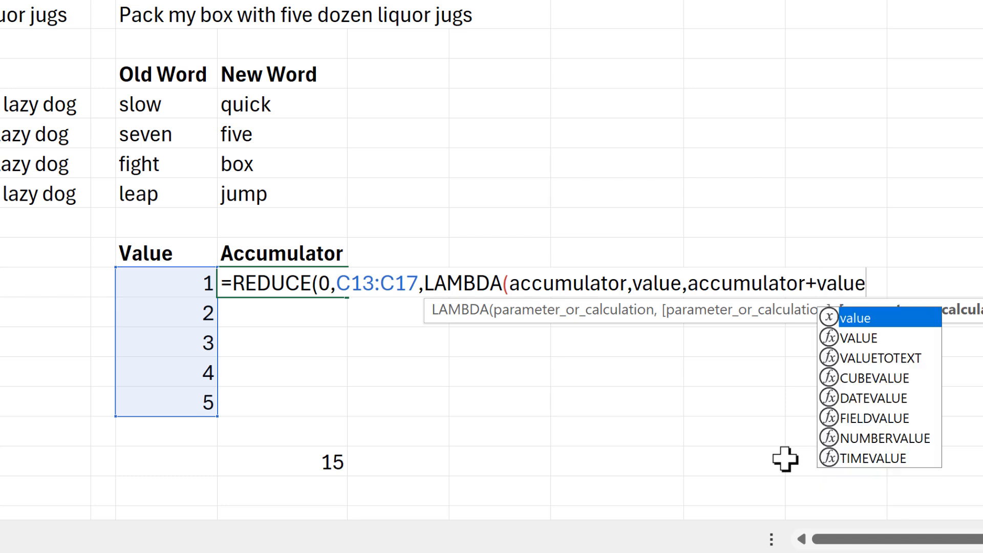
text()))
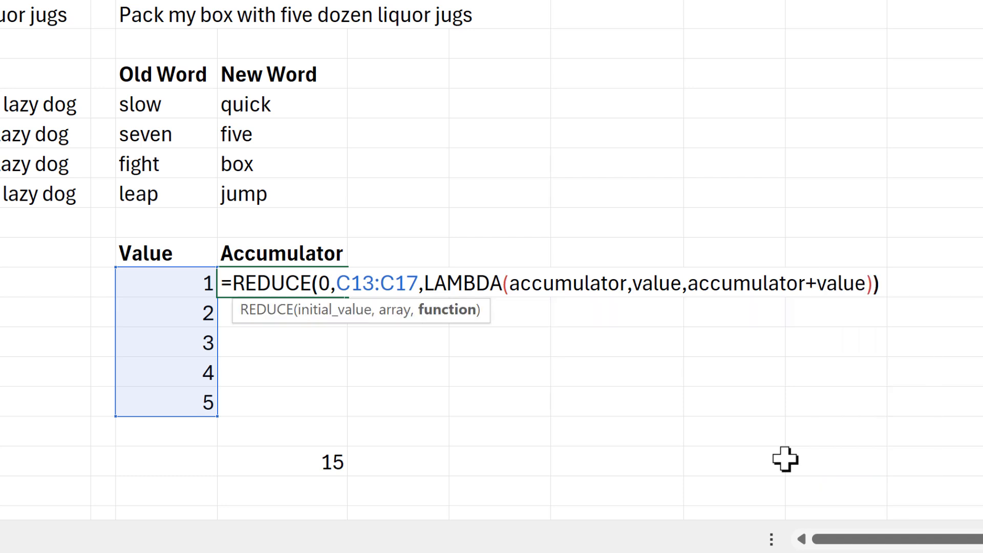
key(Return)
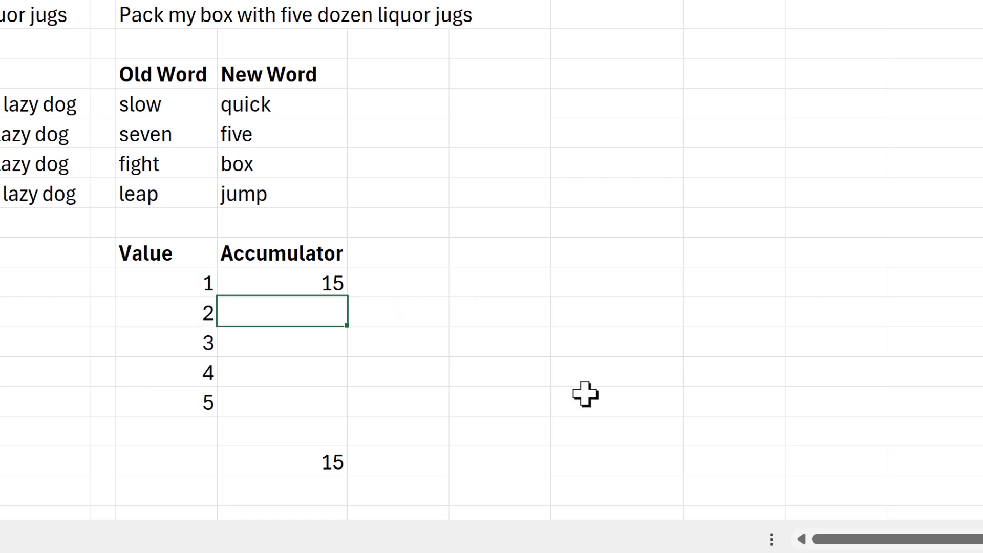
- Move the LAMBDA-based REDUCE formula from D13 to D18, and enter =0+C13 in D13
click(329, 283)
drag(328, 296, 329, 432)
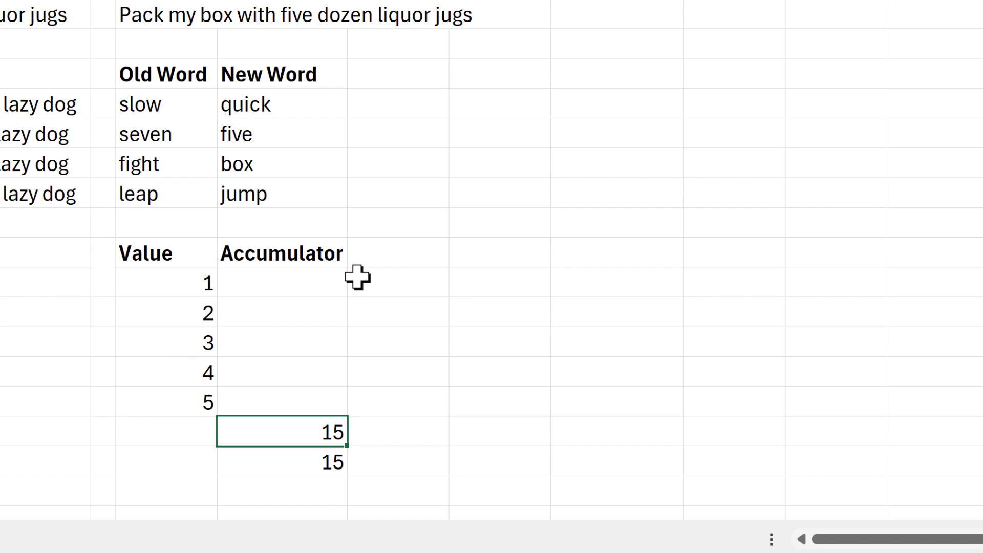
click(331, 279)
text(=)
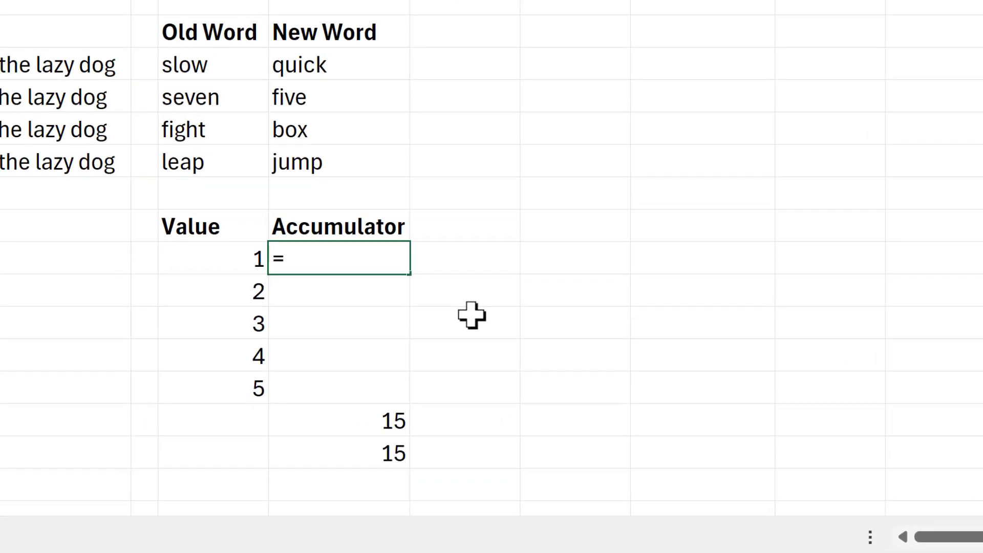
text(0+)
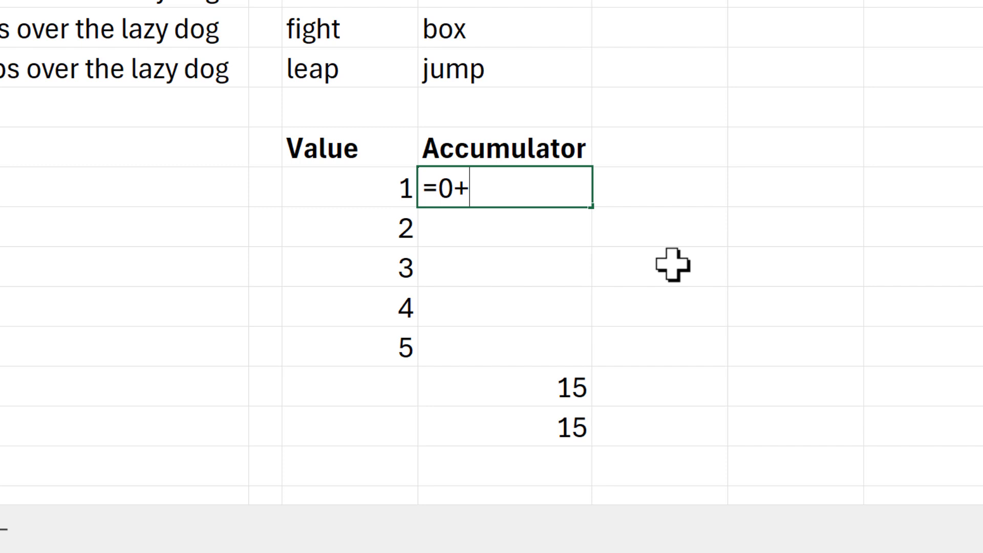
click(364, 190)
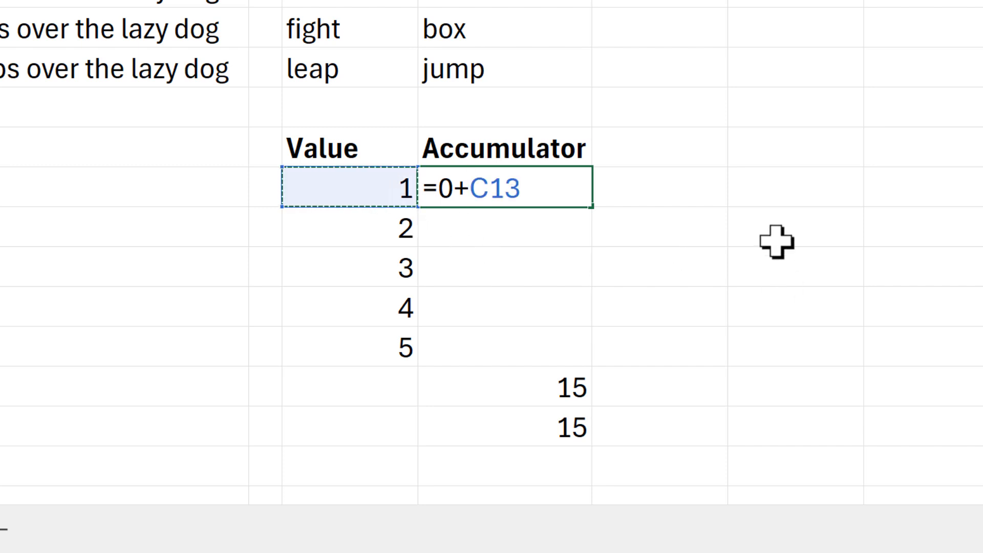
key(Return)
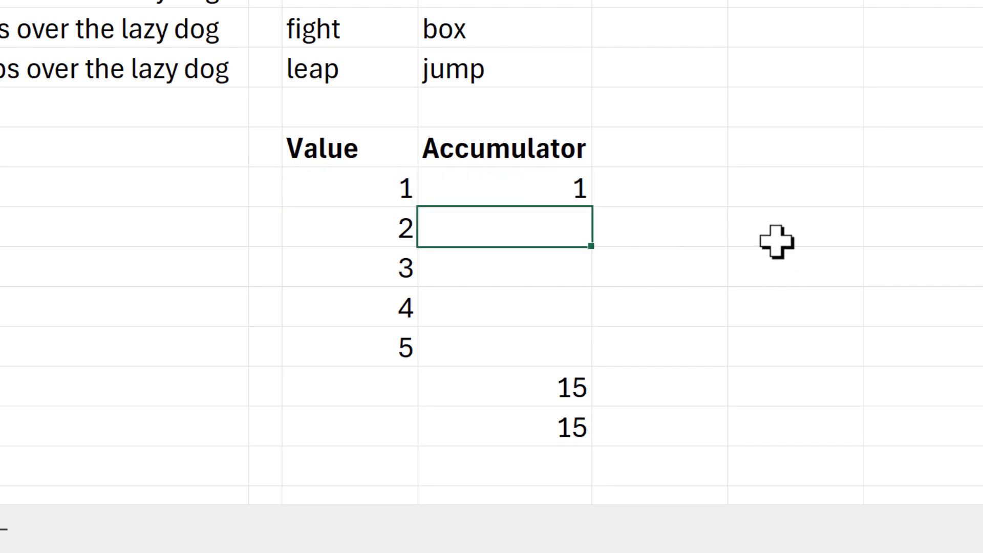
- Enter =D13+C14 in D14 and fill the formula down to D17
text(=)
click(560, 189)
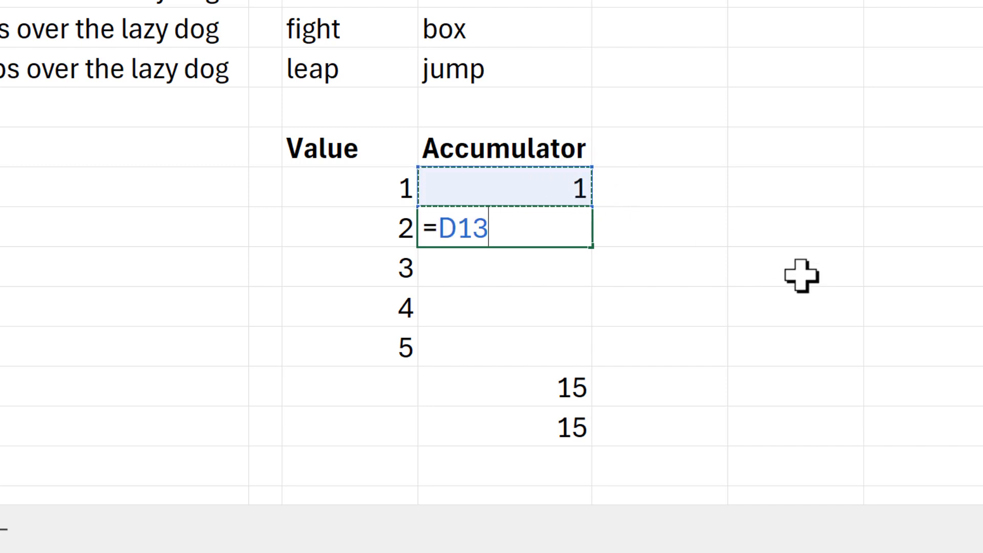
text(+)
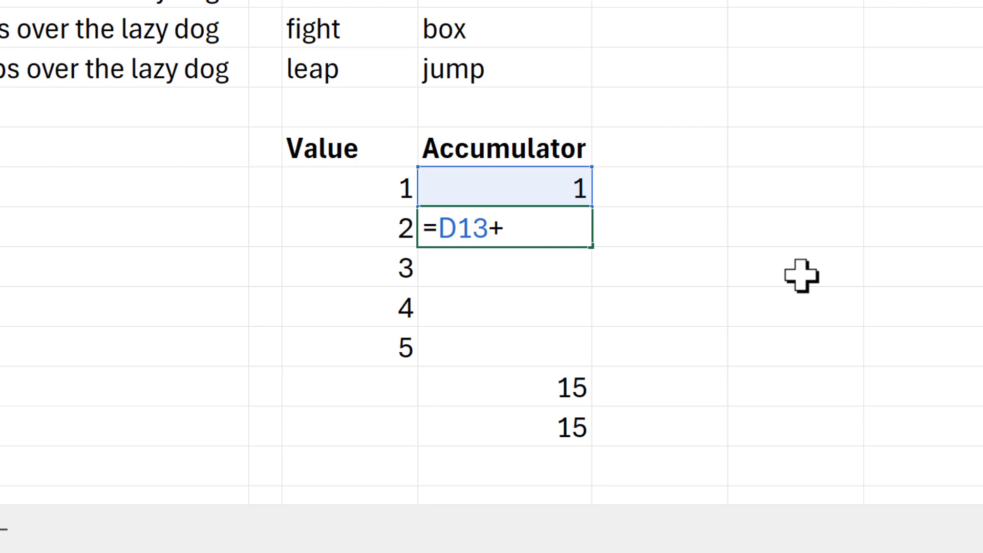
click(359, 220)
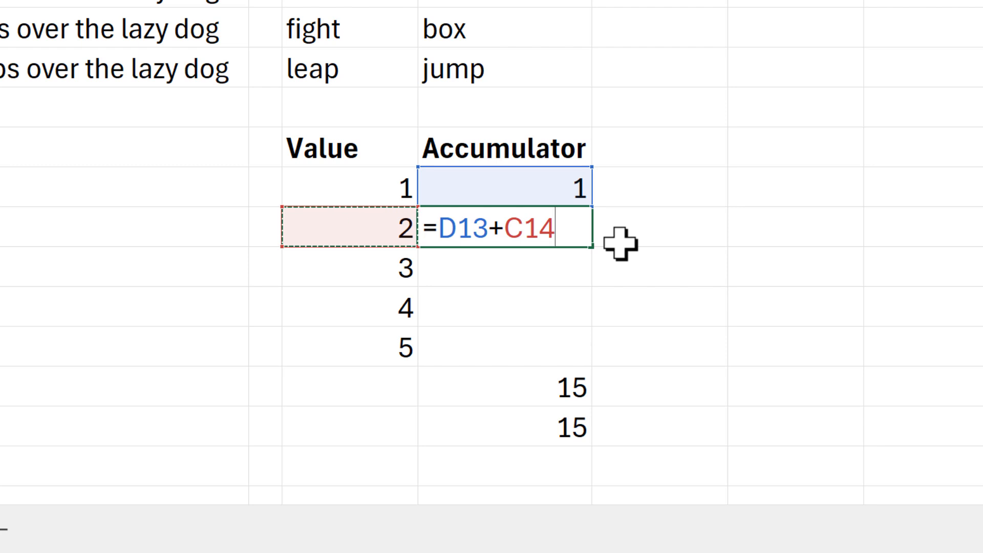
key(Return)
click(568, 228)
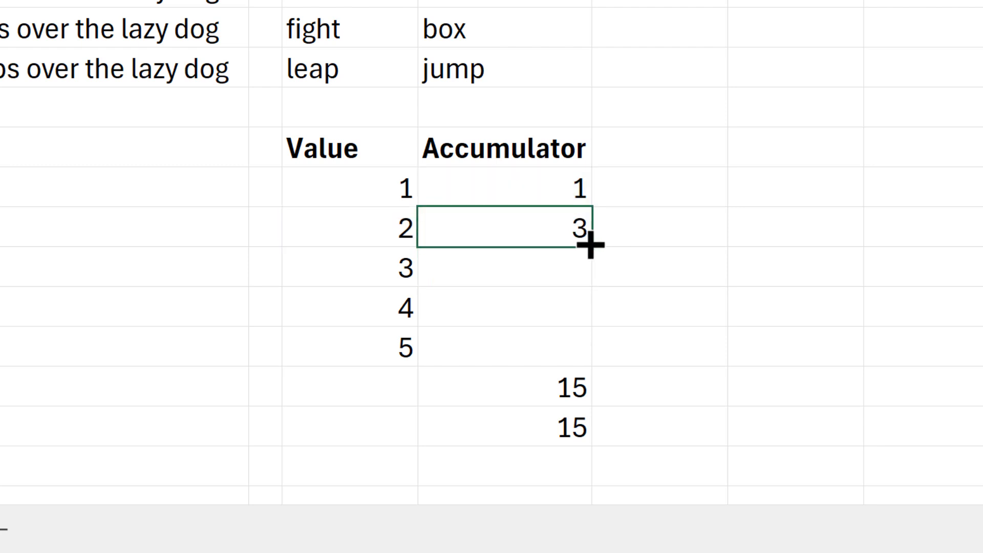
drag(590, 245, 592, 353)
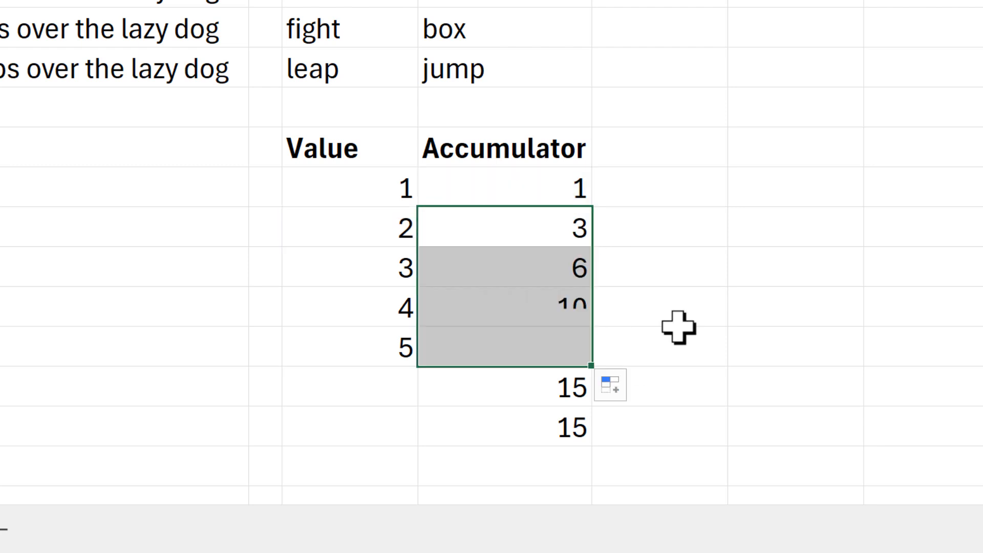
- Review the running totals in D13:D17 and return to the SUBSTITUTE formula in A7
click(580, 358)
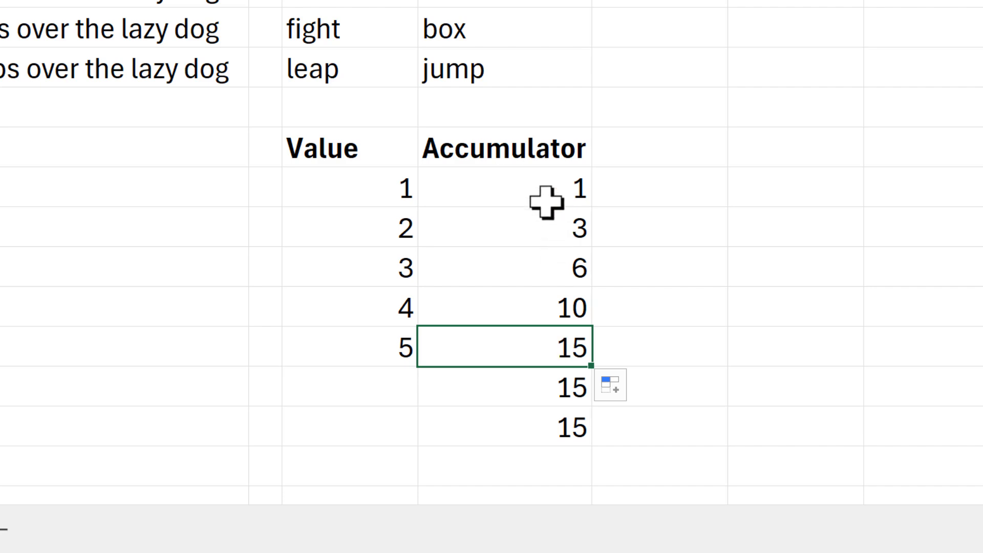
drag(540, 190, 555, 343)
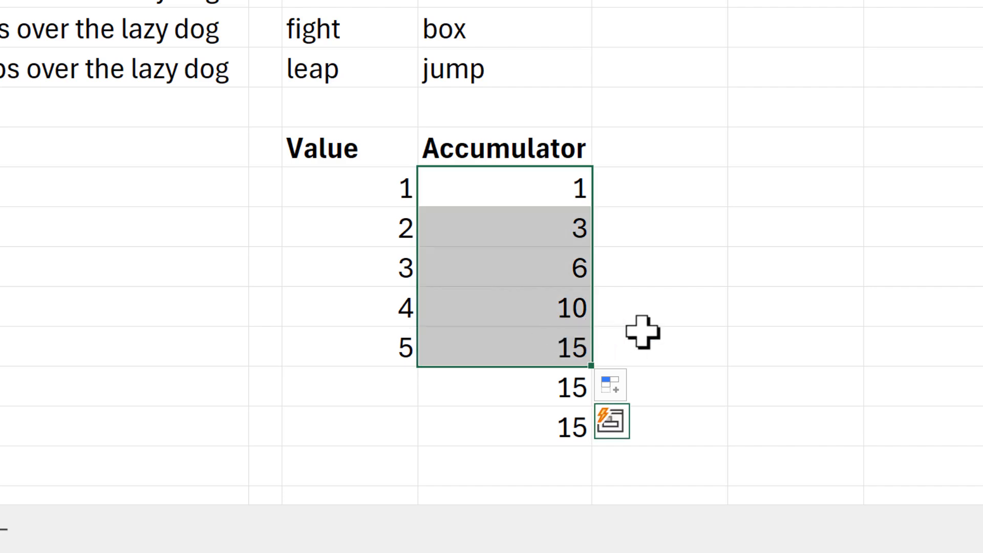
click(639, 337)
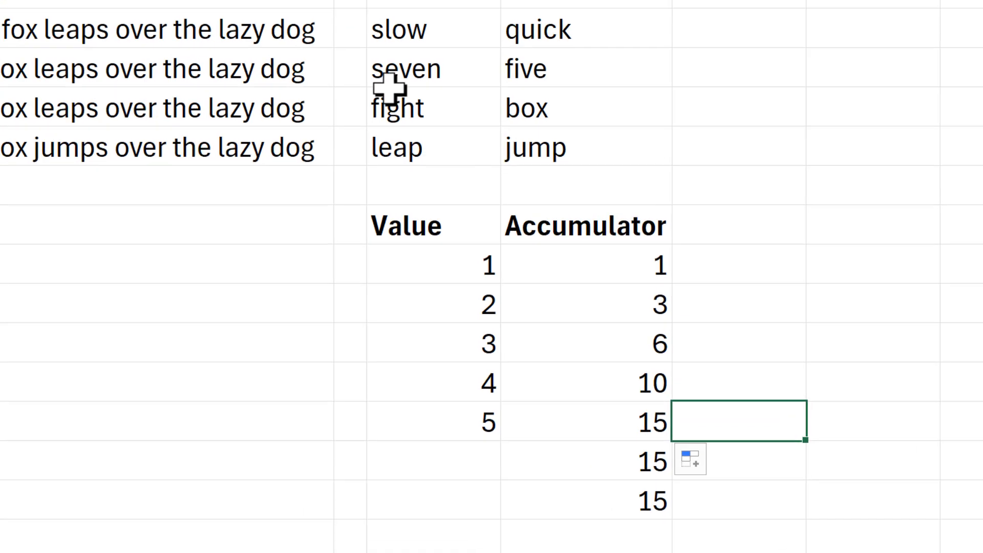
click(484, 248)
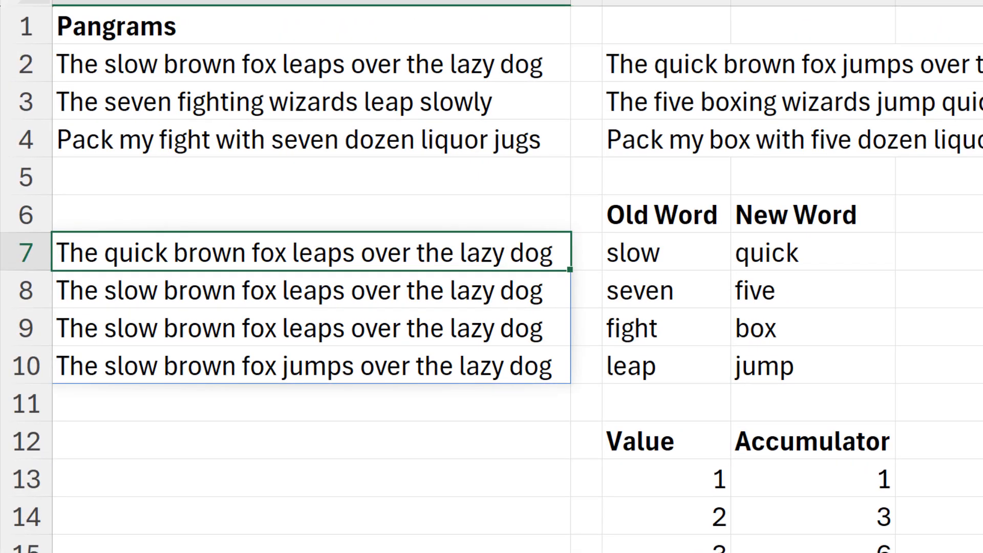
- Change the SUBSTITUTE formula in A7 so its old and new text refer only to C7 and D7
key(F2)
drag(602, 382, 619, 250)
drag(895, 382, 889, 254)
key(Return)
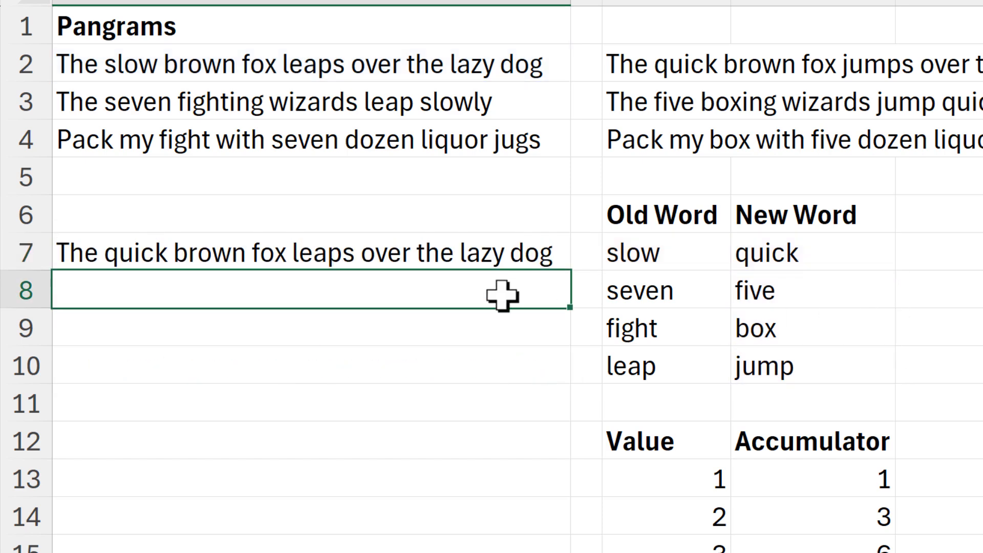
- Enter =SUBSTITUTE(A7,C8,D8) in A8 and fill the formula down to A10
text(=sub)
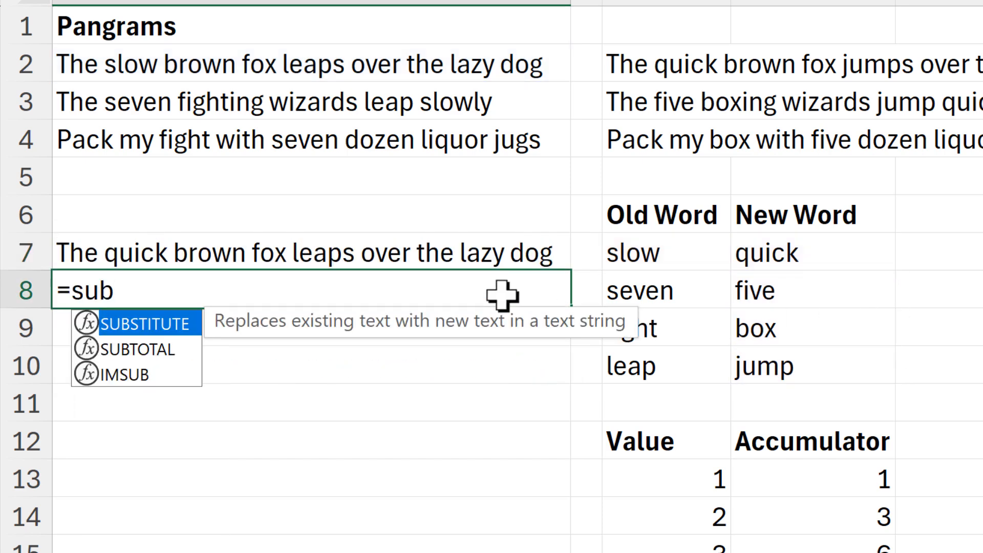
key(Tab)
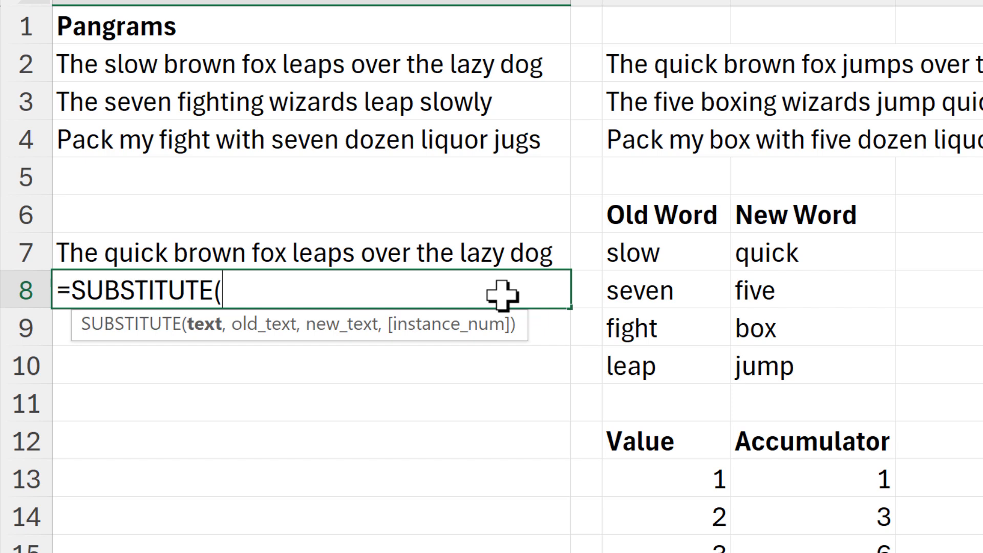
click(489, 249)
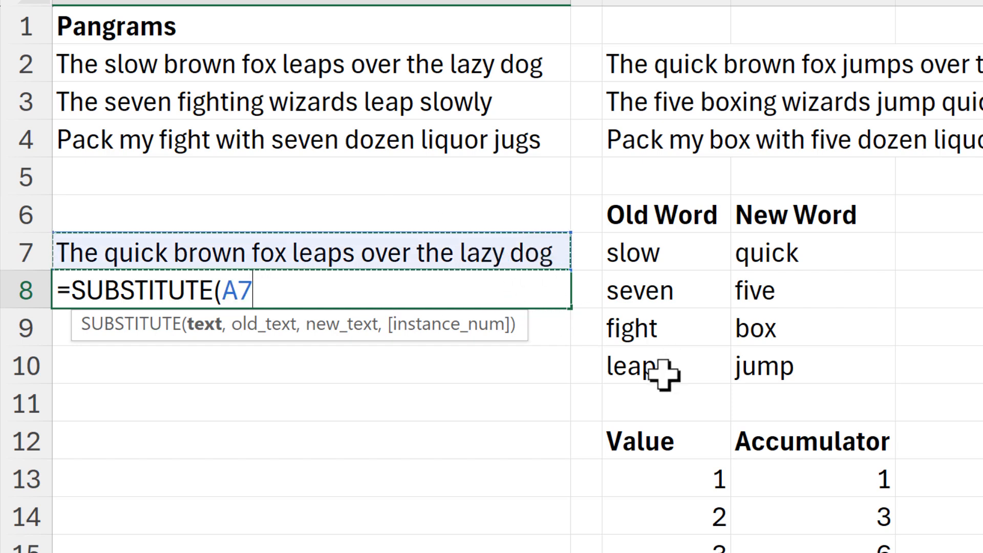
text(,)
key(Right)
key(Right)
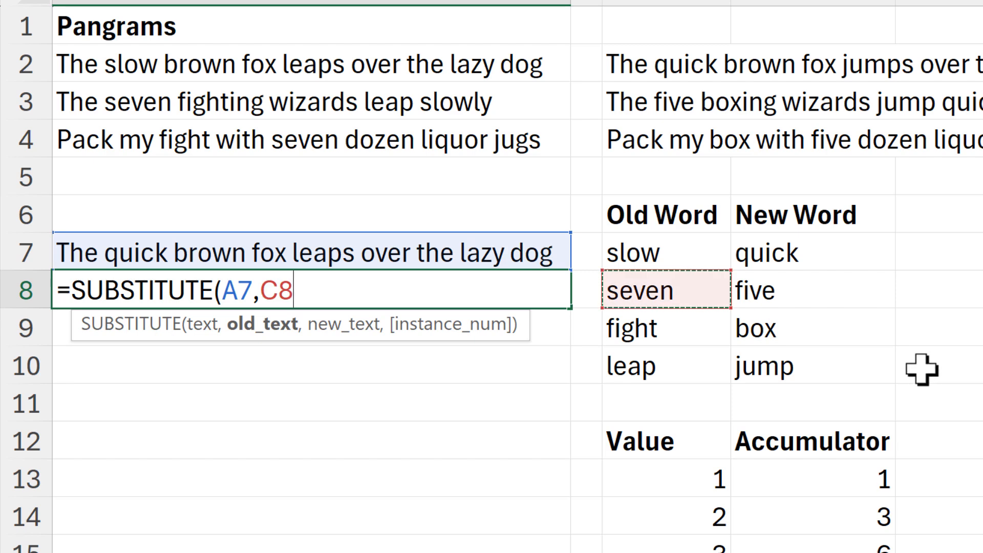
text(,)
click(839, 290)
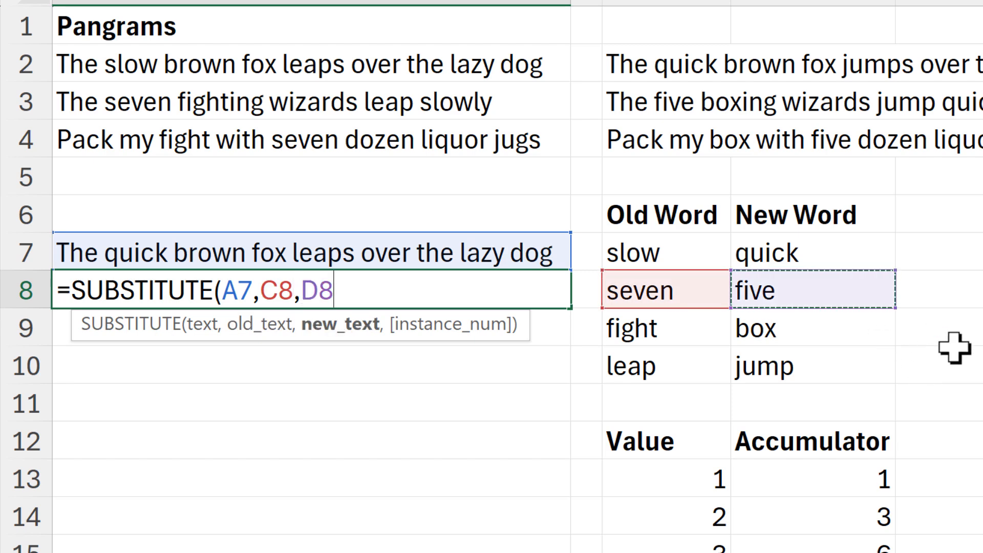
key(Return)
click(531, 291)
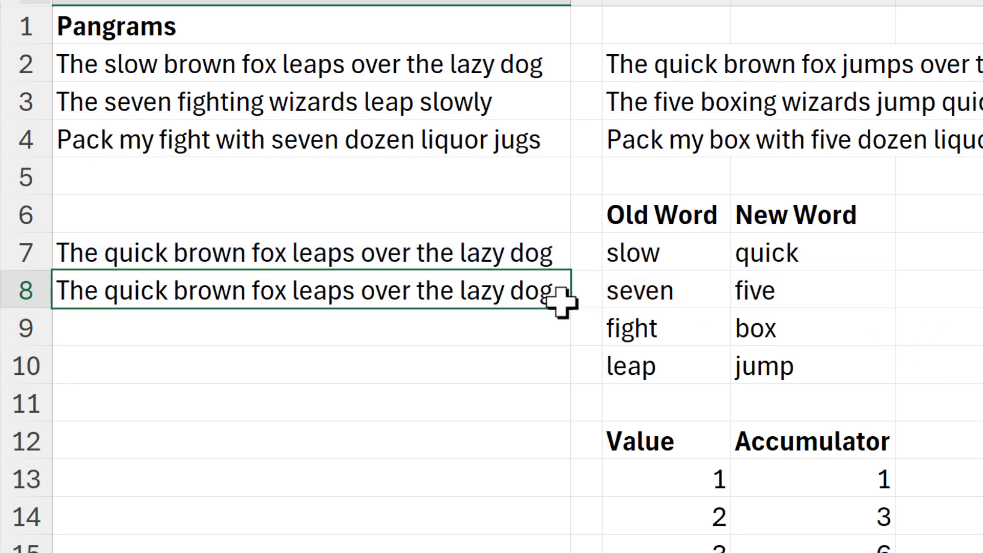
drag(569, 308, 571, 382)
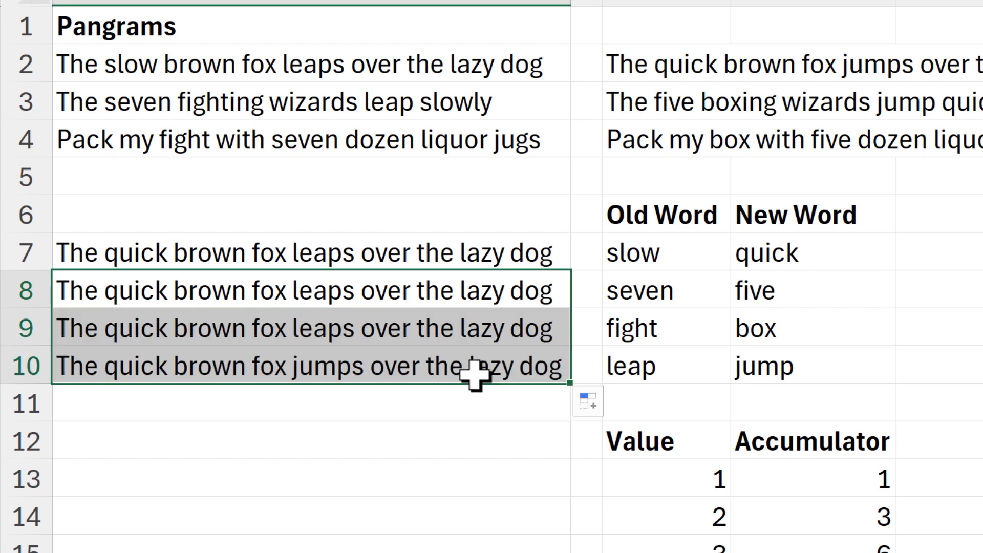
click(473, 374)
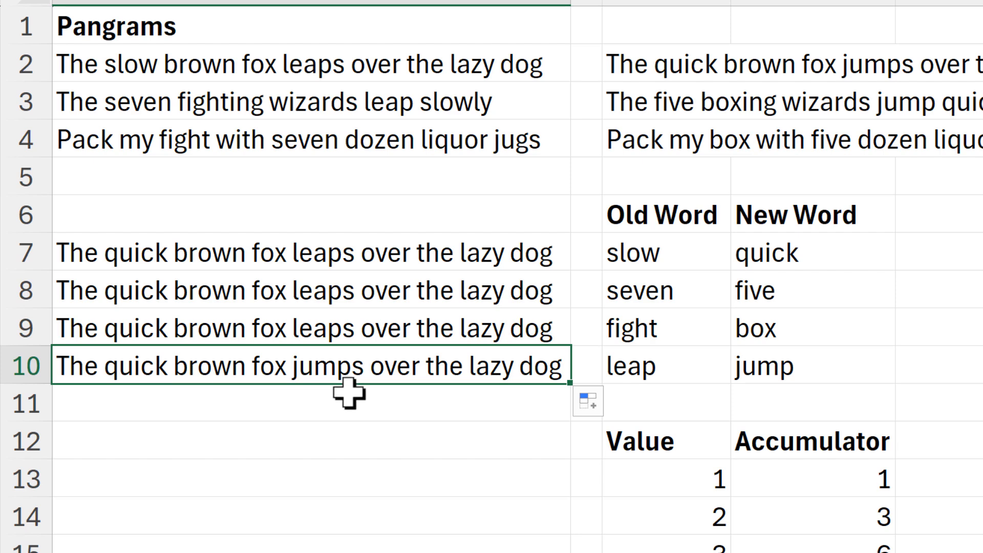
- Clear the chained SUBSTITUTE formulas from A8:A10 and return to A7
drag(333, 282, 348, 363)
key(Delete)
click(333, 252)
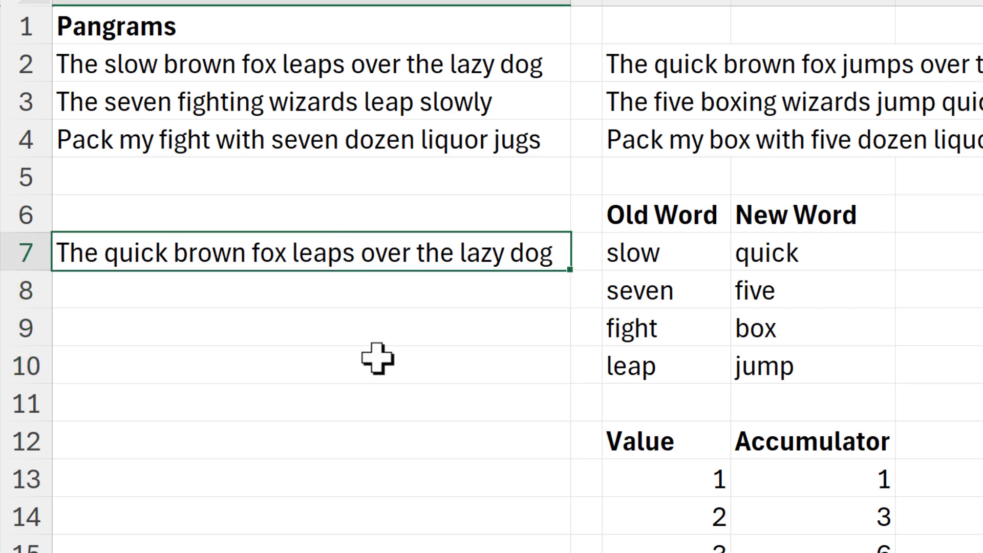
- Nest the A7 formula in a second SUBSTITUTE, giving =SUBSTITUTE(SUBSTITUTE(A2,C7,D7),C10,D10)
double_click(131, 258)
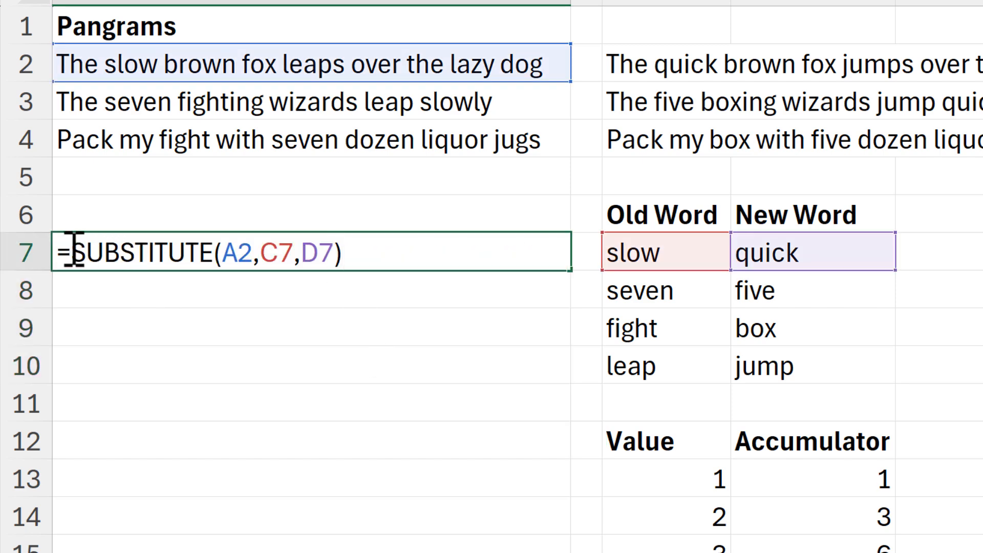
text(sub)
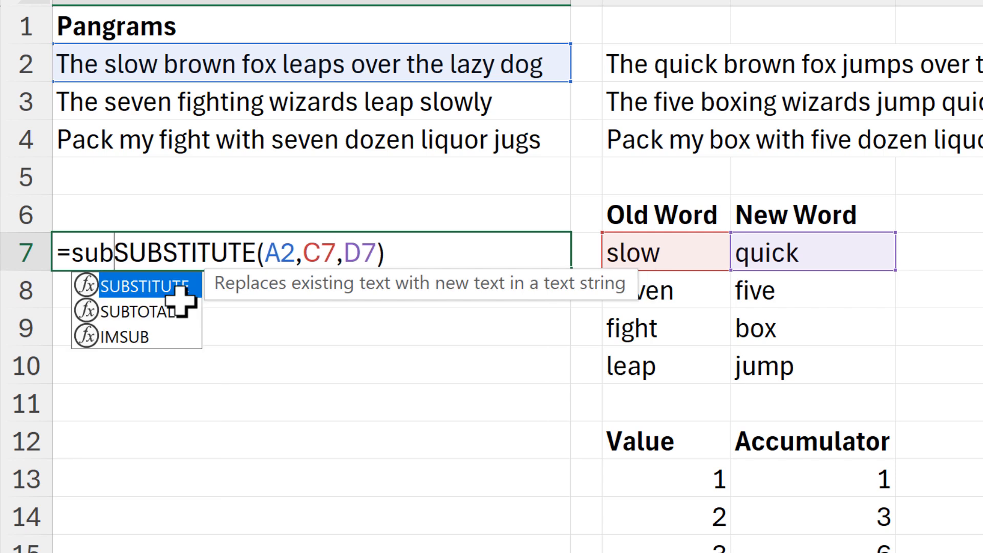
key(Tab)
click(202, 288)
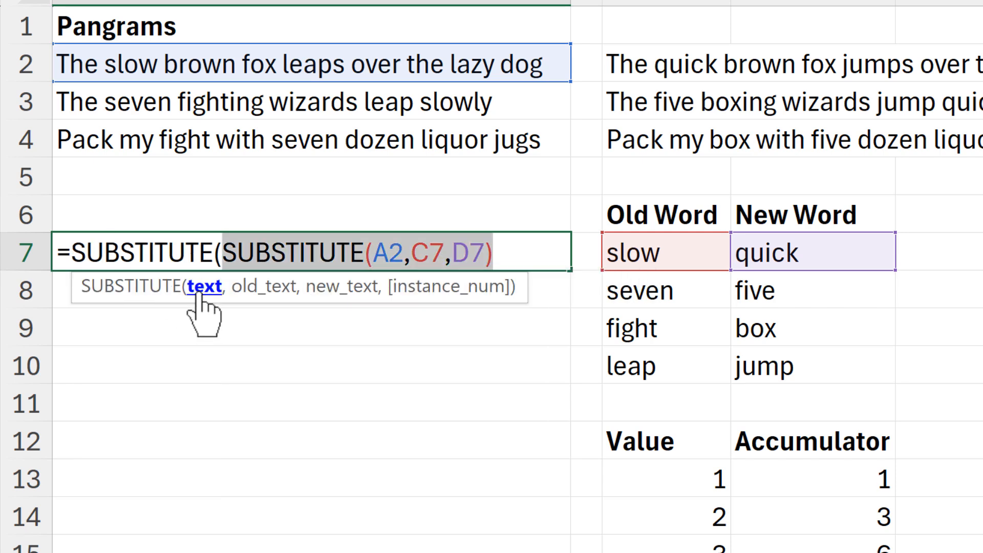
click(531, 246)
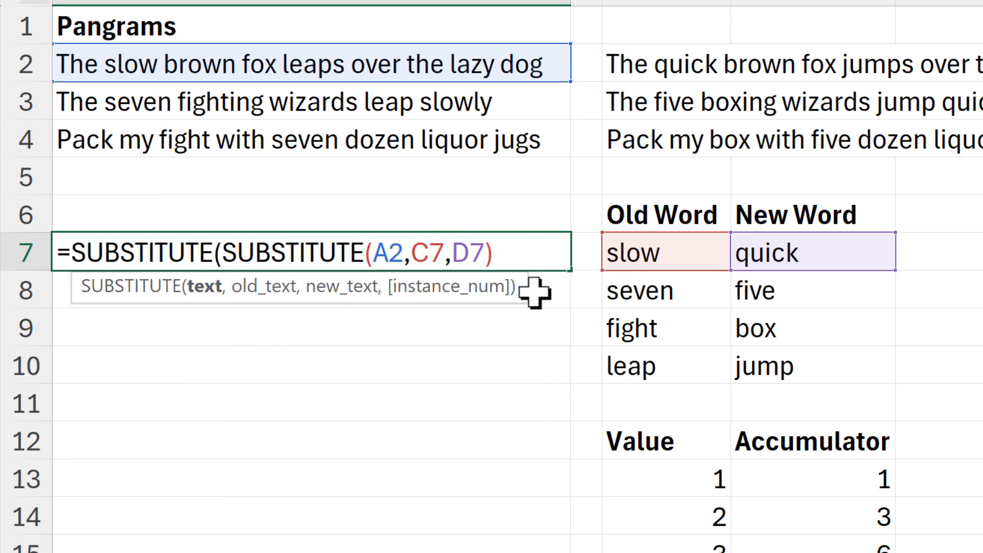
text(,)
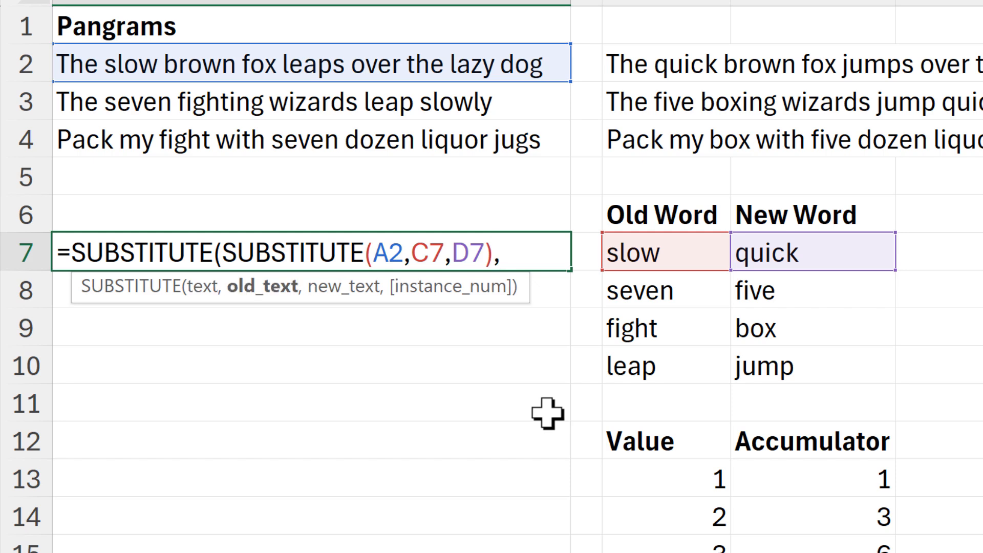
click(633, 369)
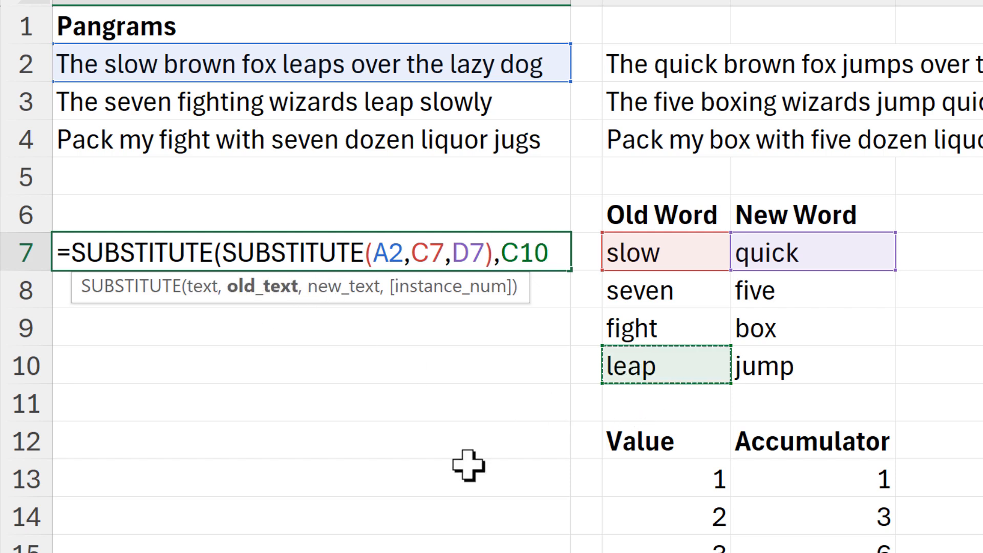
text(,)
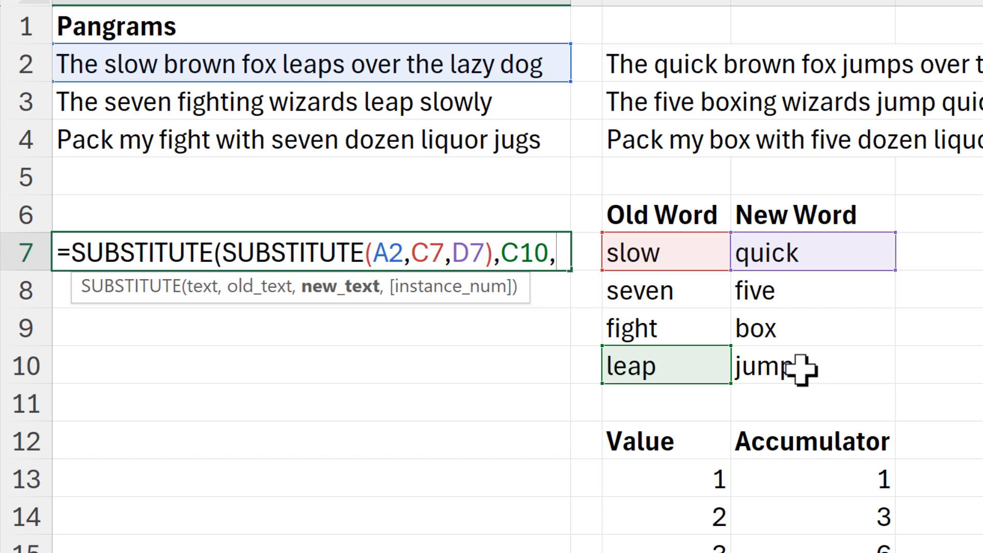
click(800, 369)
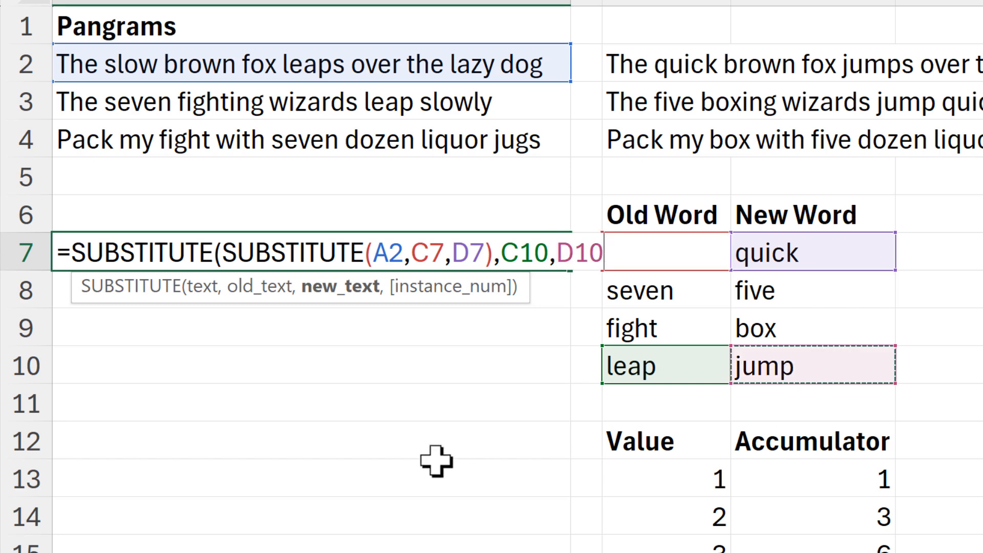
text())
key(Return)
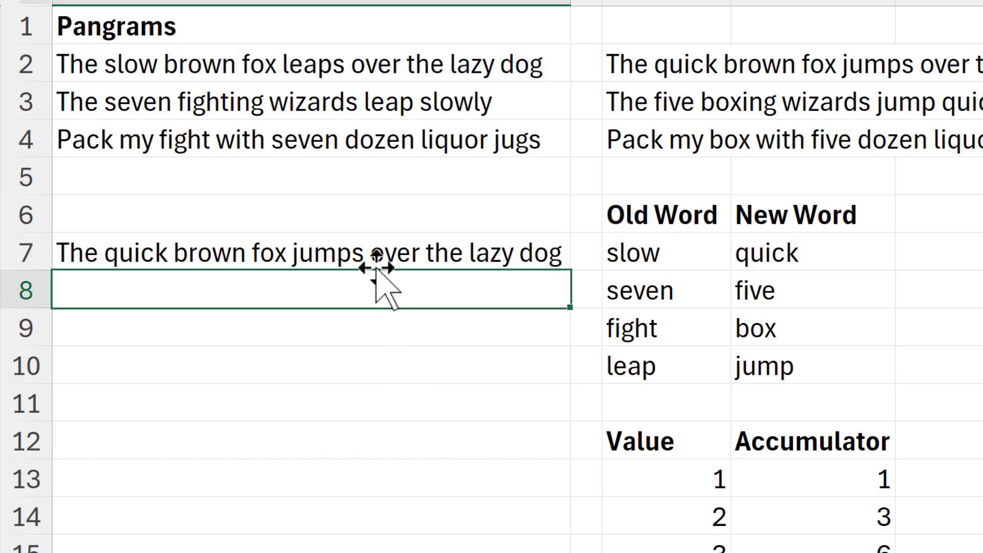
- Review the nested SUBSTITUTE formula and its cell references in A7
click(369, 254)
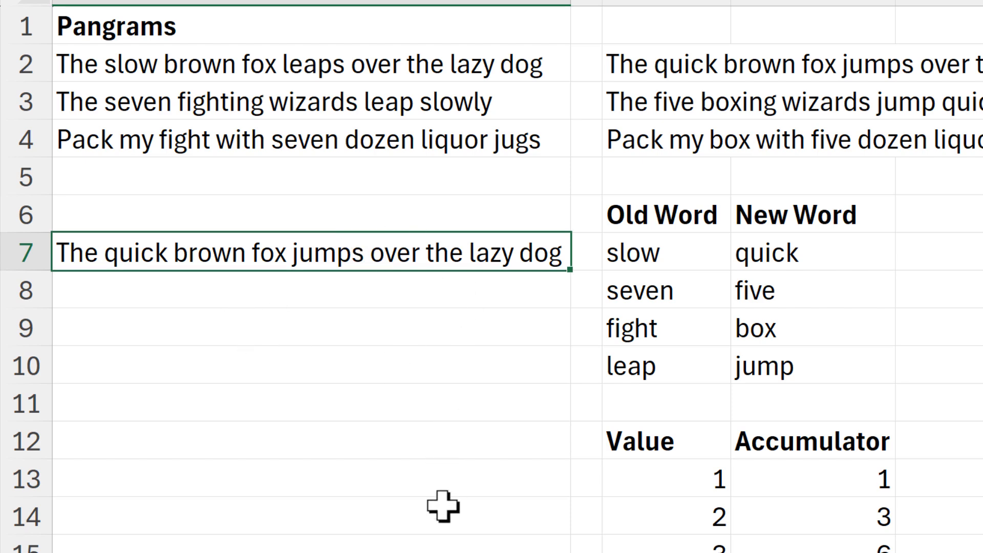
key(F2)
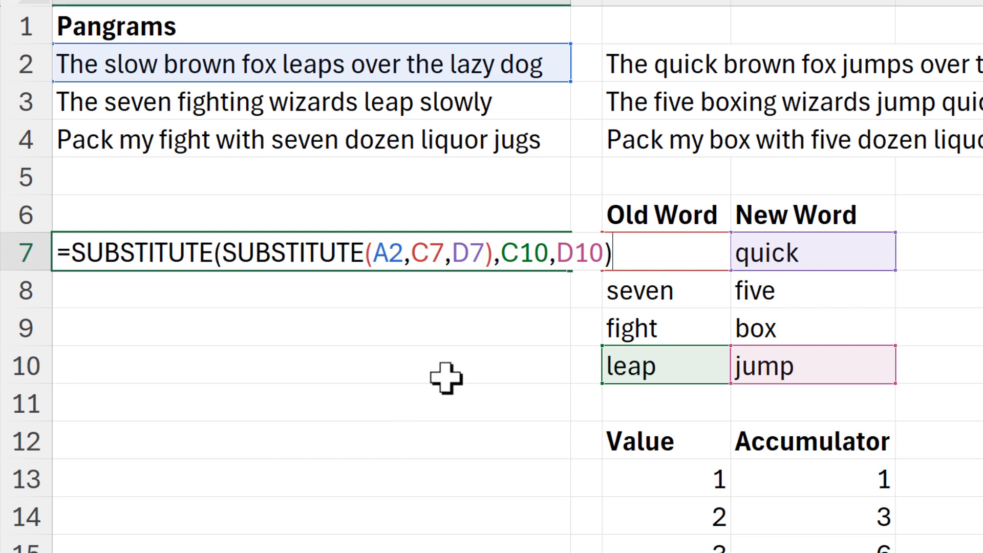
key(Return)
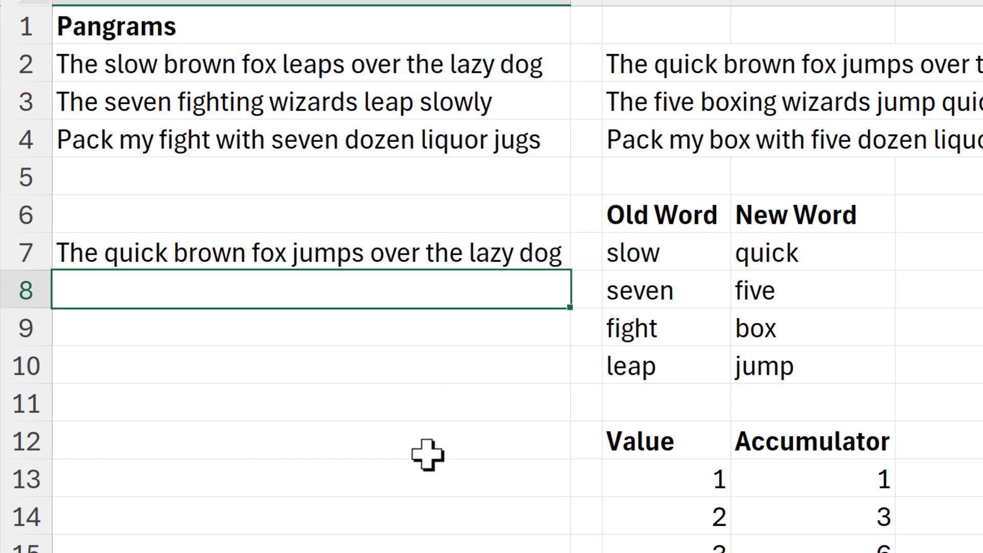
- Clear the nested SUBSTITUTE formula from A7 and enter =OFFSET(C7,2,1) there
click(412, 247)
key(Delete)
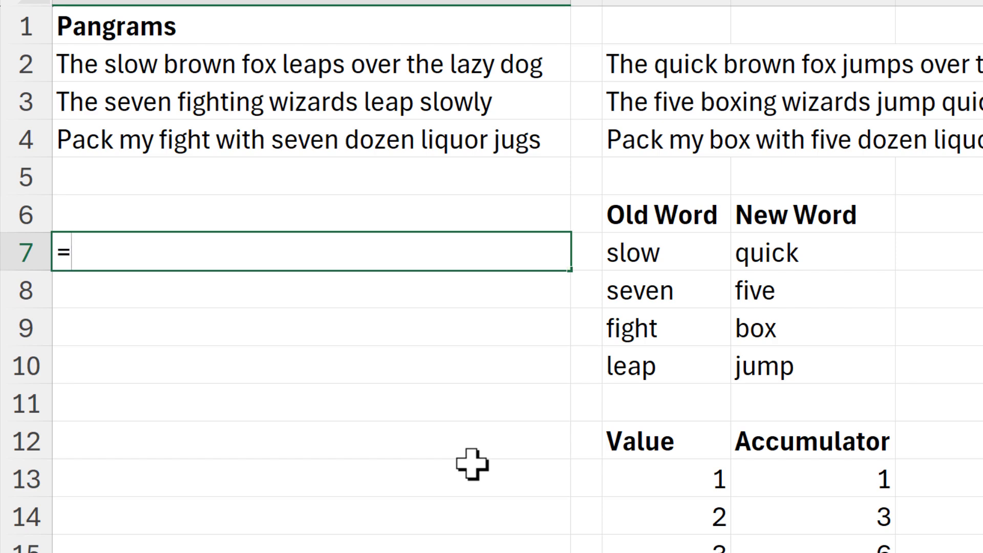
text(=offset)
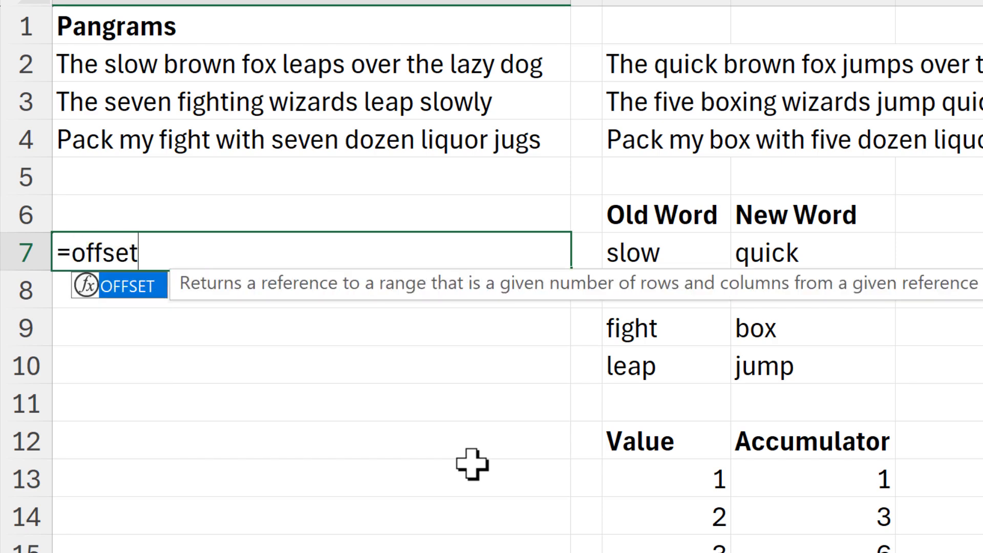
key(Tab)
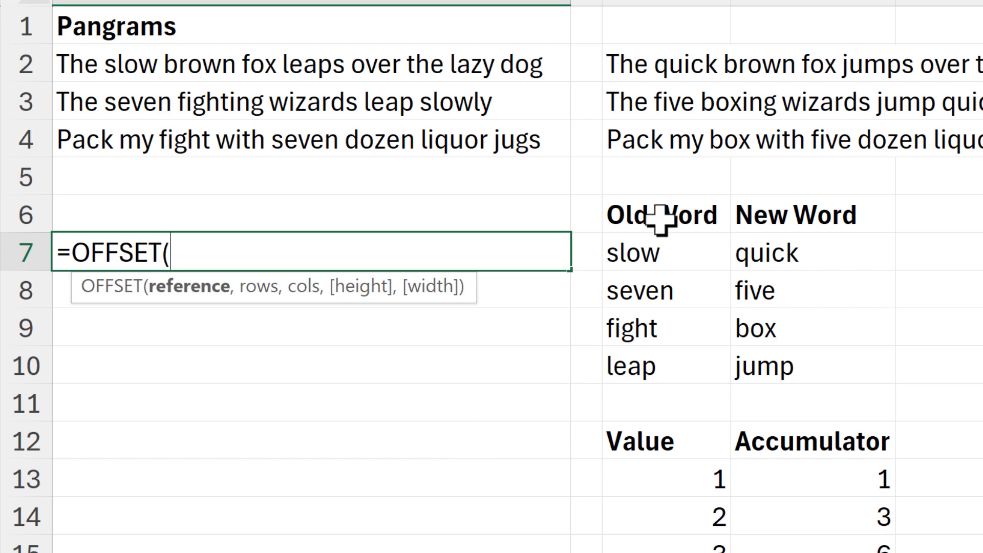
click(688, 249)
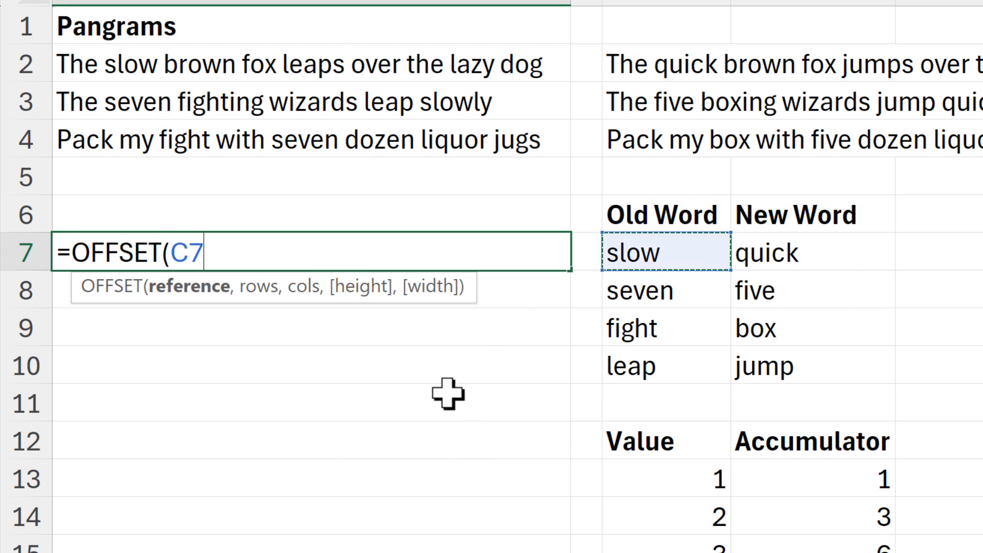
text(,)
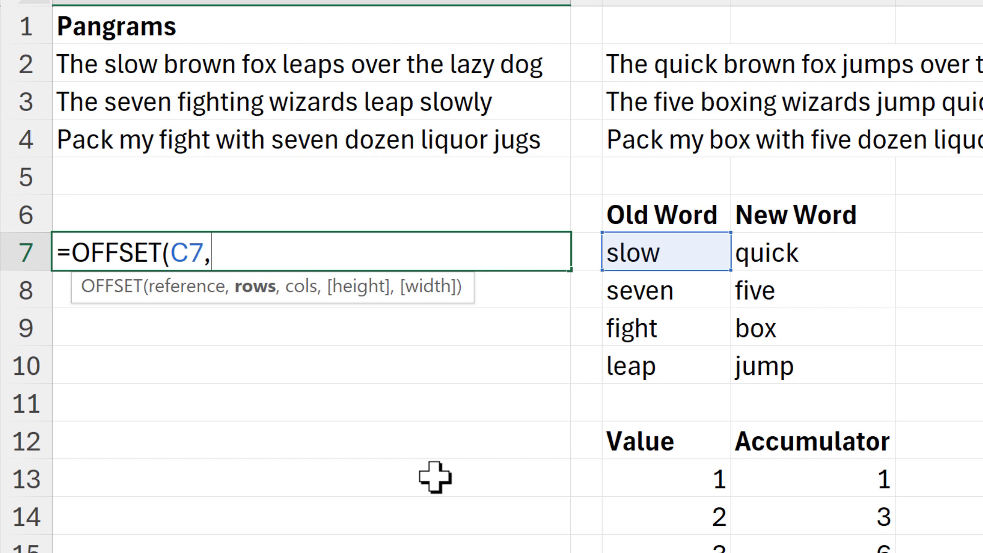
text(2,)
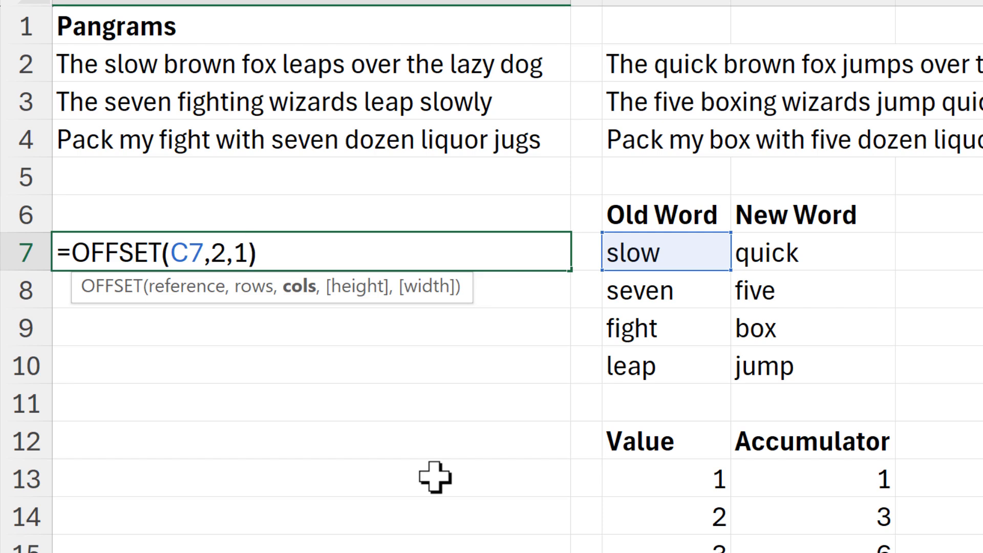
text(1))
key(Return)
- Trace the offset in the word list from C7 two rows down and one column across to D9
click(632, 253)
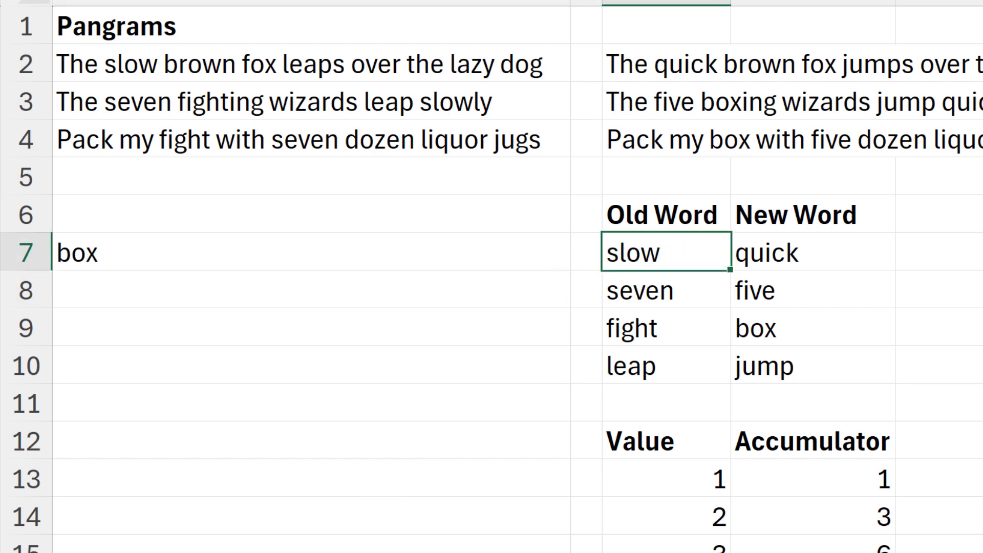
key(Down)
key(Down)
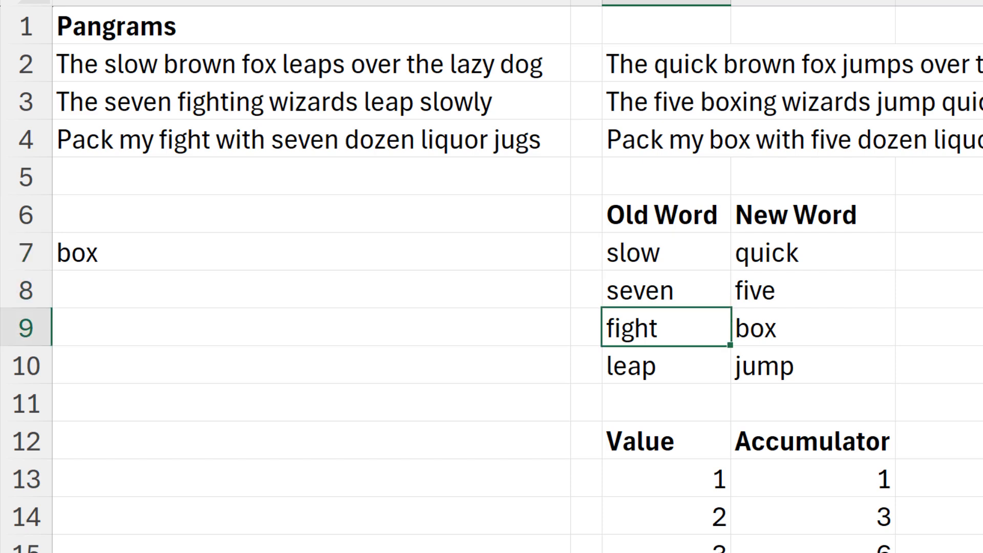
key(Right)
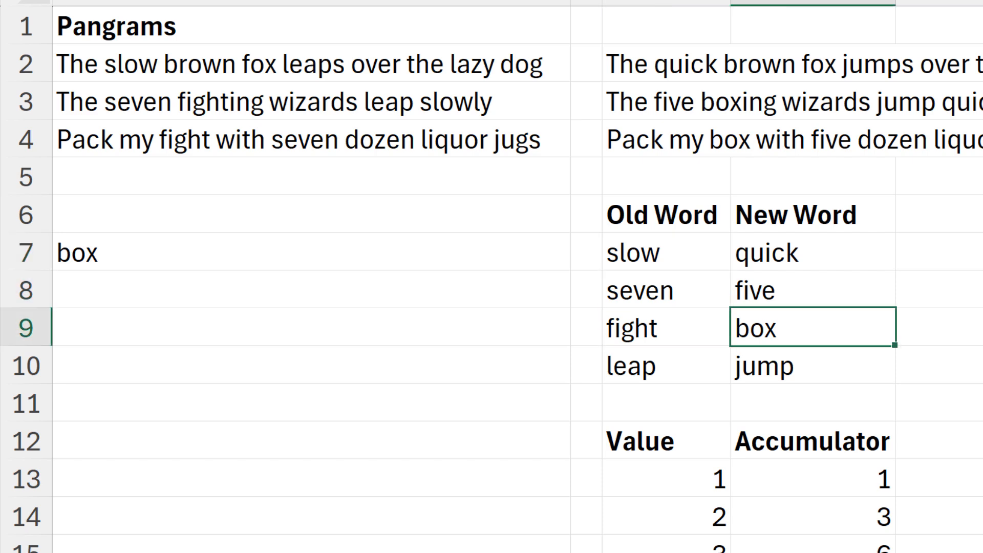
- Set the rows argument of the OFFSET formula in A7 to 3
click(407, 255)
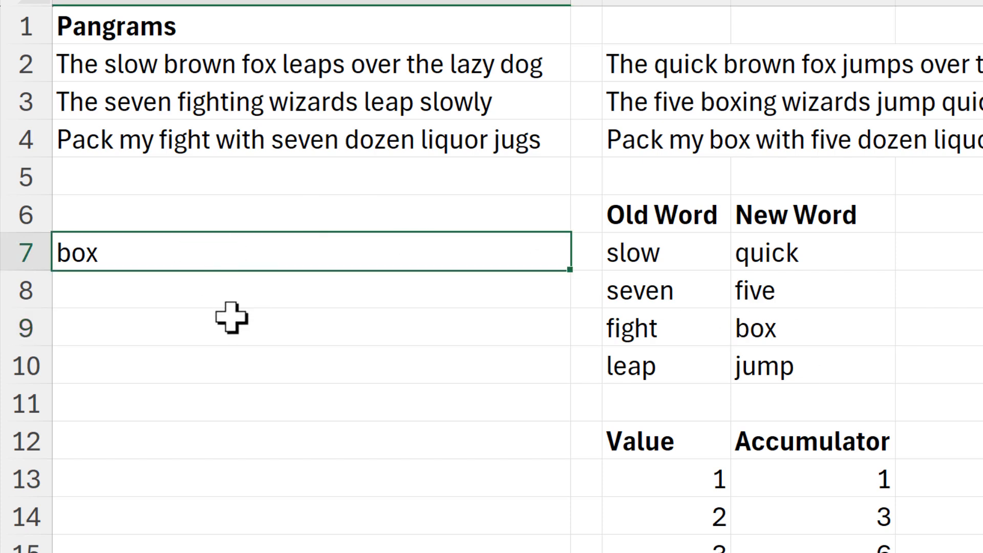
key(F2)
double_click(219, 252)
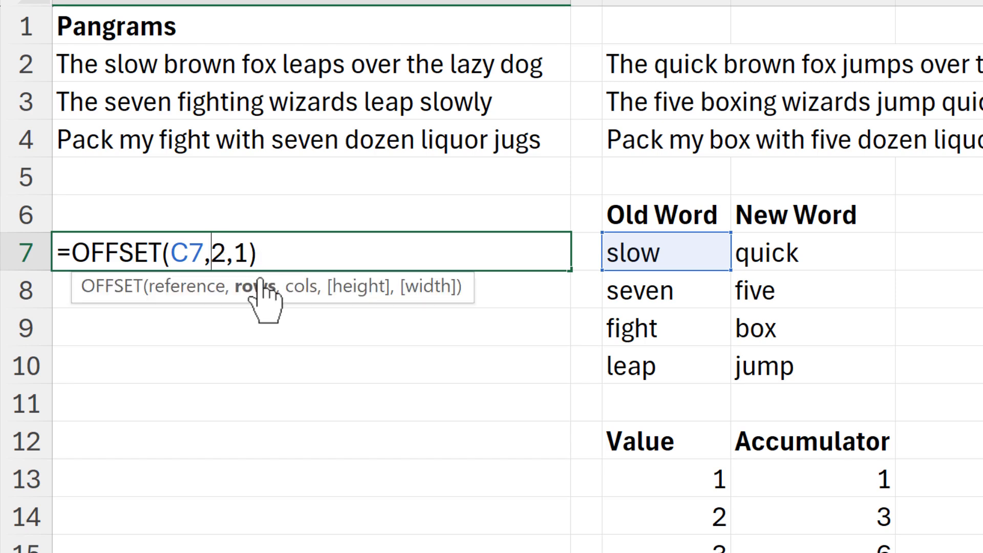
key(Delete)
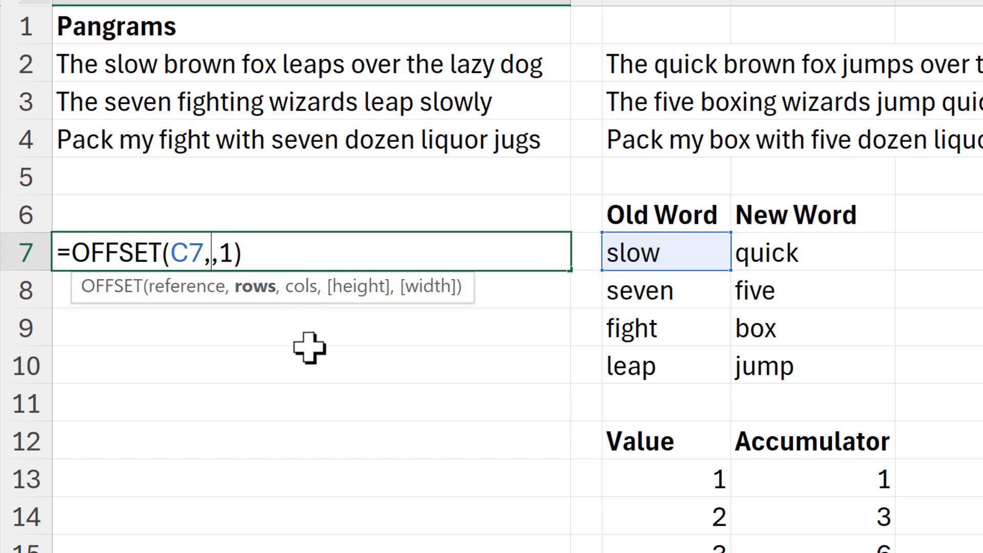
text(3)
key(Return)
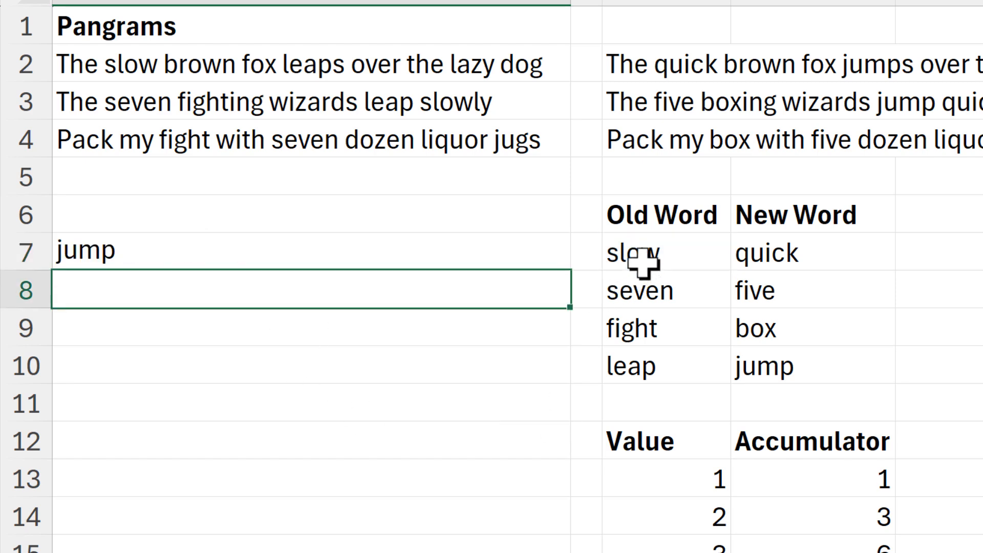
- Trace the offset in the word list from C7 three rows down and one column across to D10
click(650, 259)
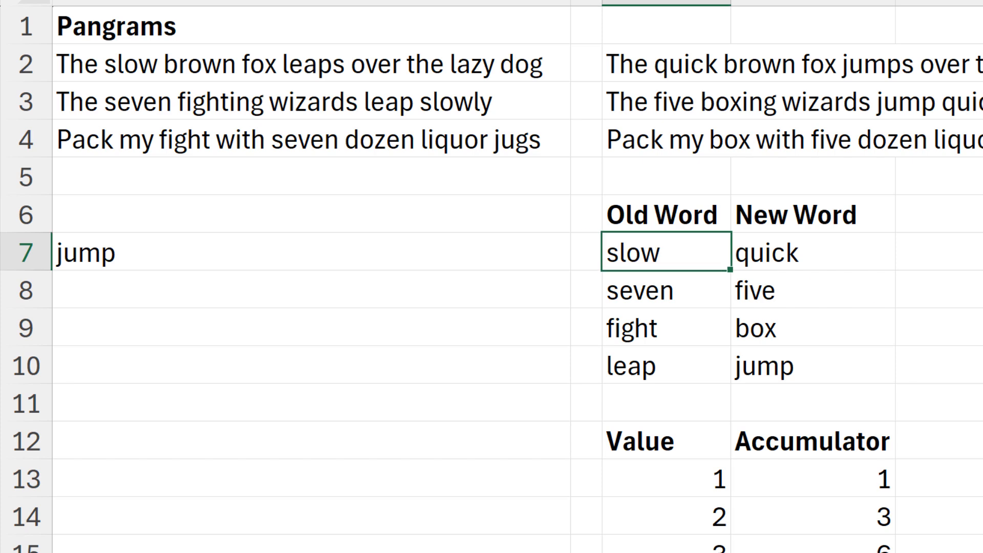
key(Down)
key(Down)
key(Down)
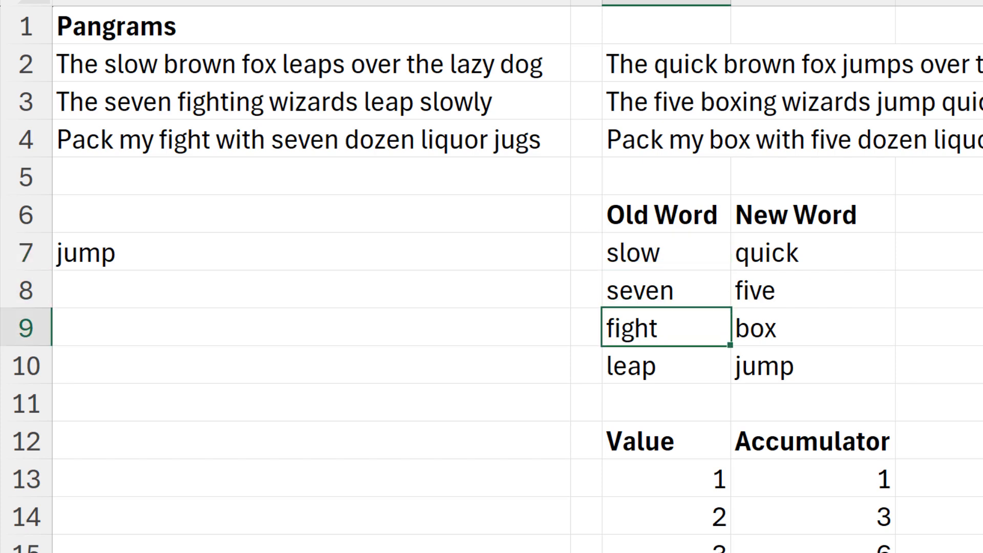
key(Right)
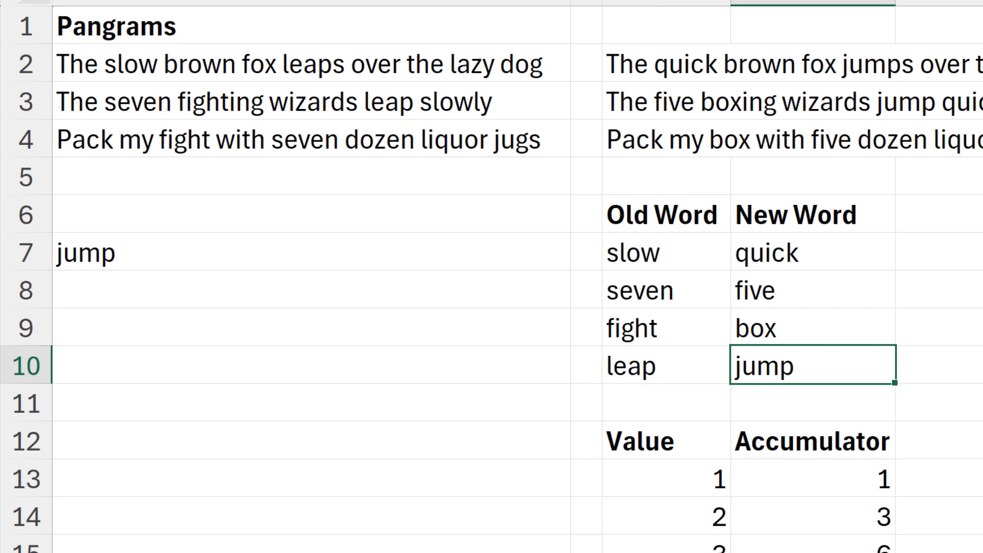
- Set the rows argument of the OFFSET formula in A7 to 0
click(146, 253)
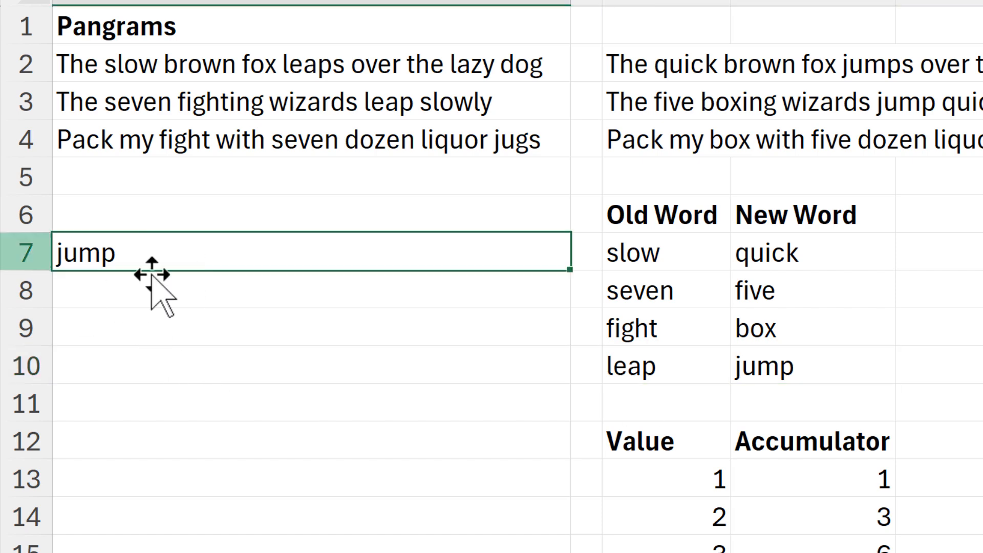
key(F2)
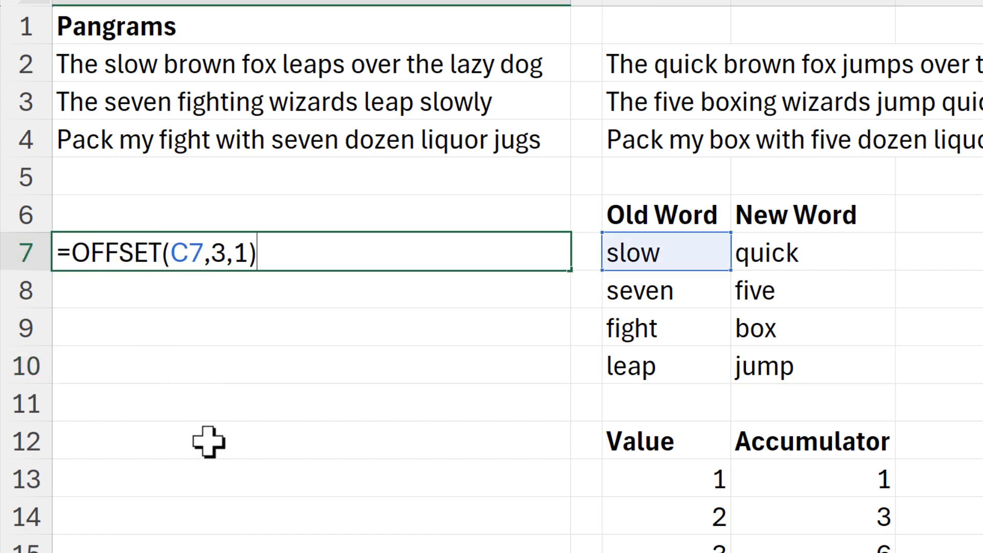
double_click(220, 254)
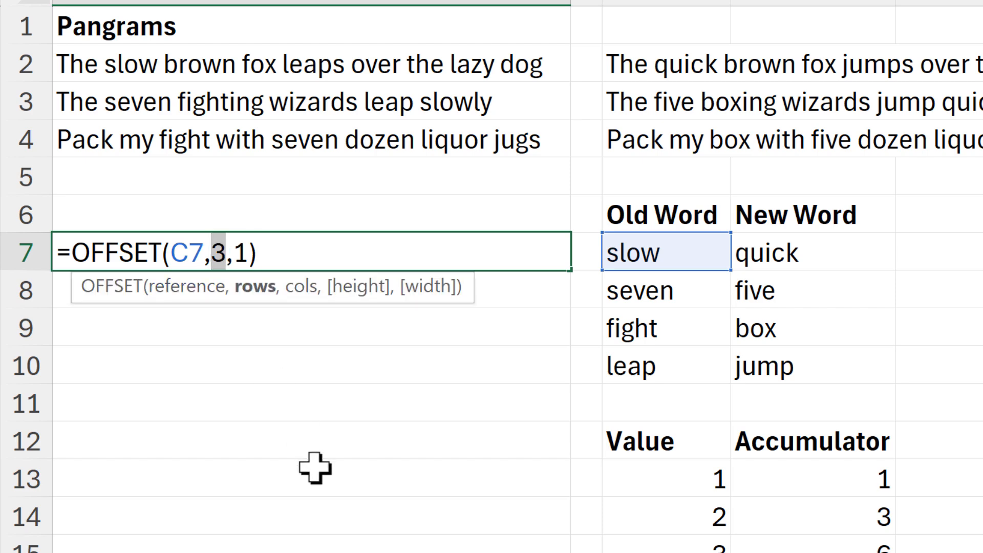
text(0)
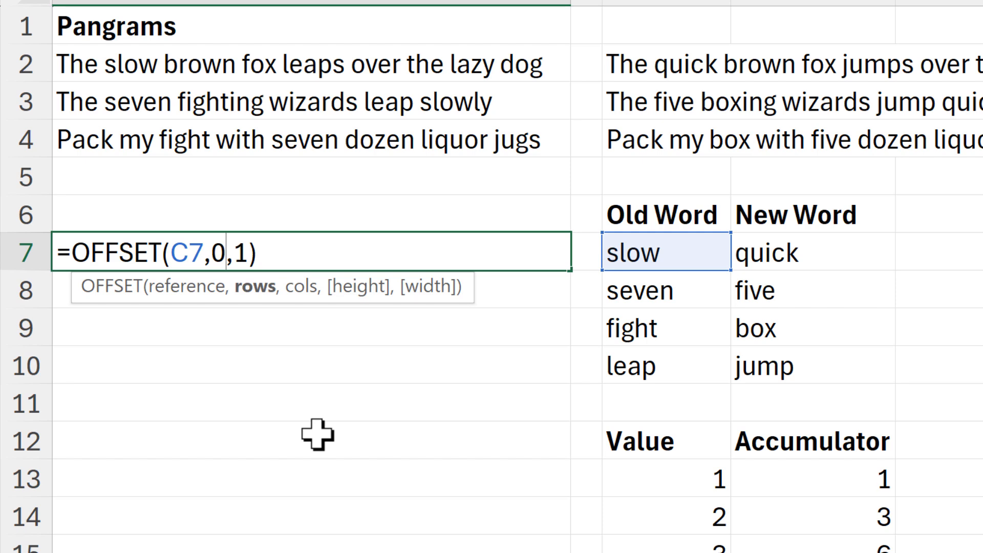
key(Return)
- Trace the zero-row, one-column offset from the old word in C7 to the new word in D7
click(658, 256)
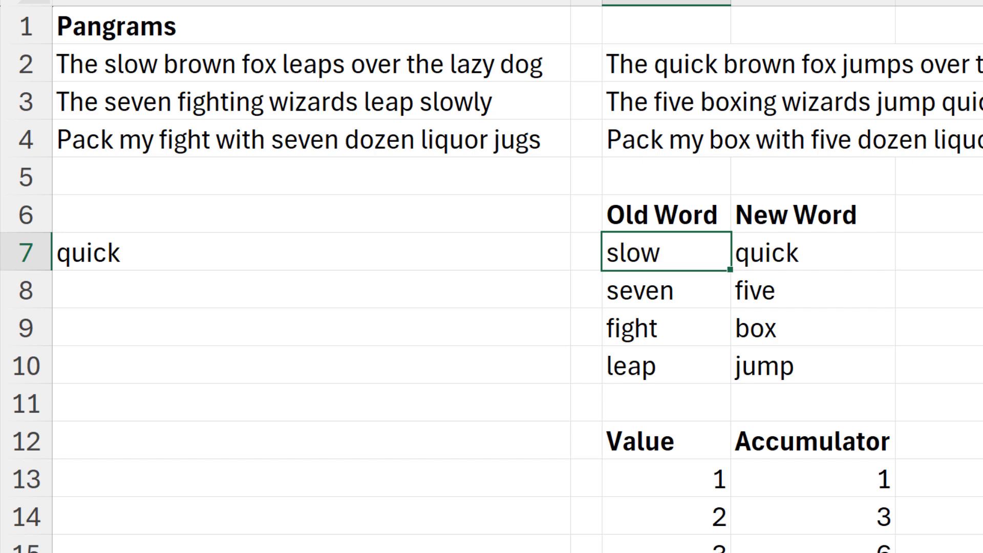
click(812, 251)
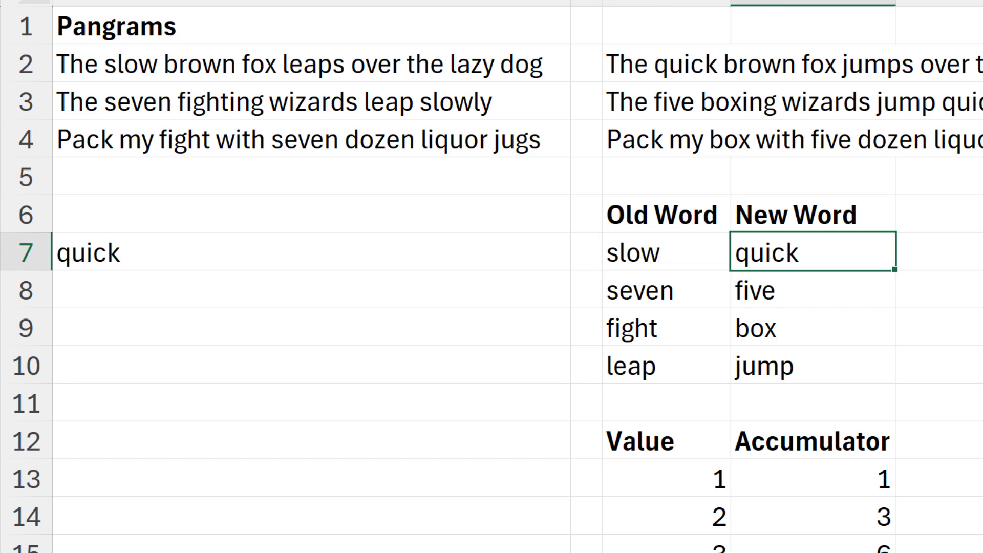
click(697, 251)
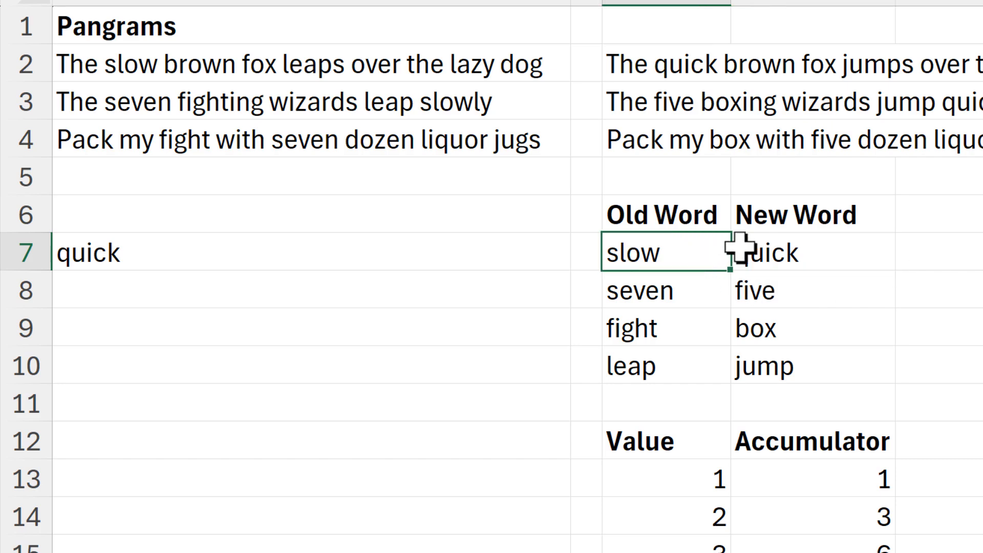
click(793, 251)
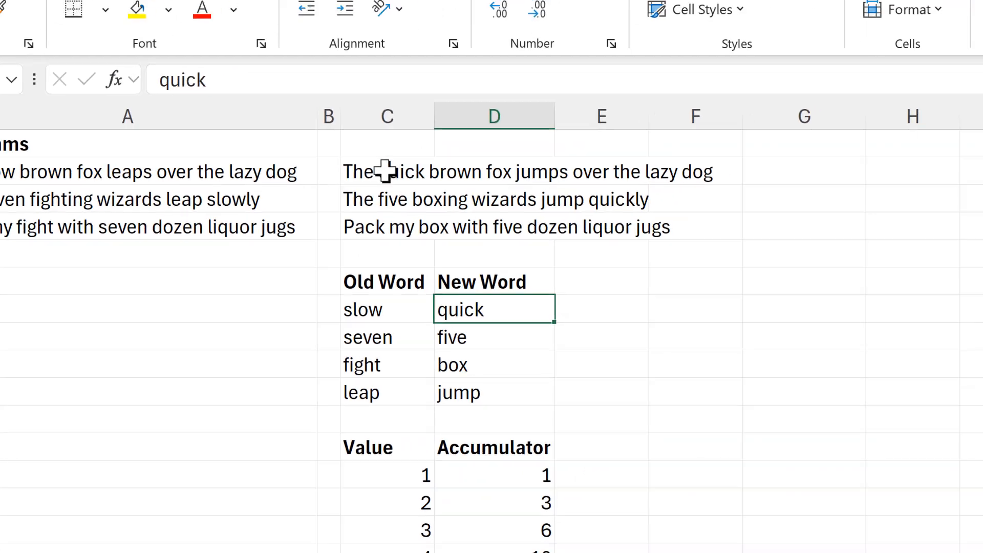
- Examine the initial value and array arguments of the REDUCE formula in C2
click(661, 64)
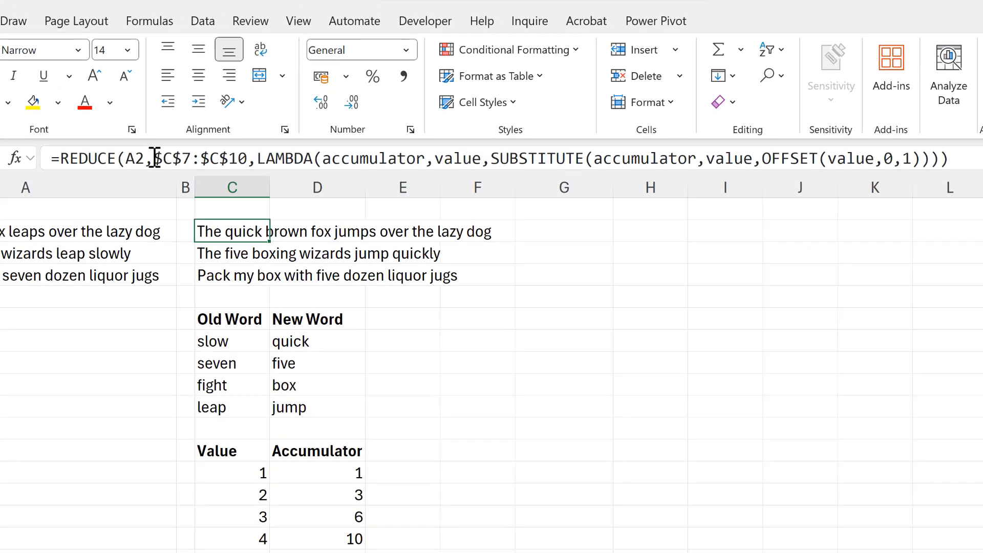
click(186, 138)
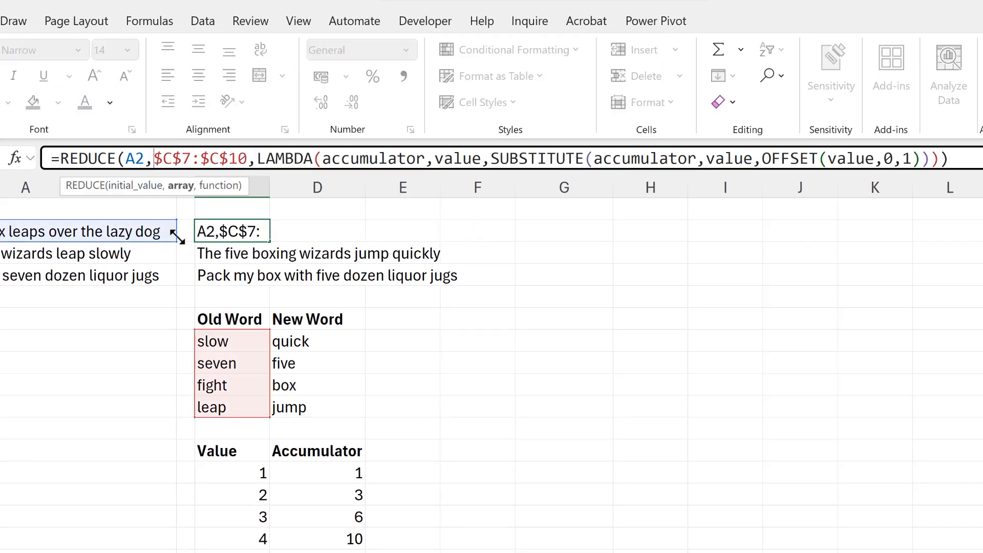
click(137, 185)
click(184, 185)
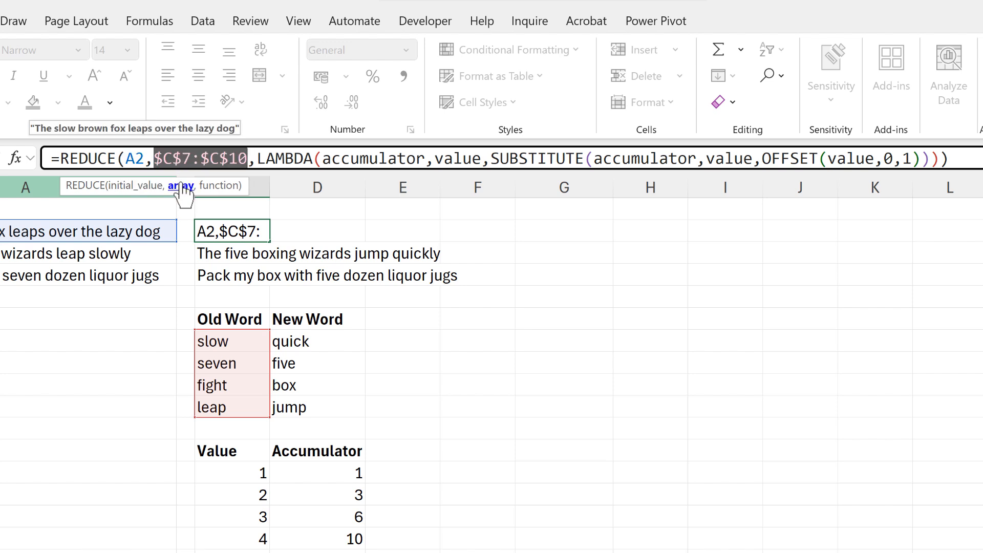
- Examine the text, old_text and new_text arguments of the SUBSTITUTE function inside the C2 formula, leaving the formula as it is
click(596, 163)
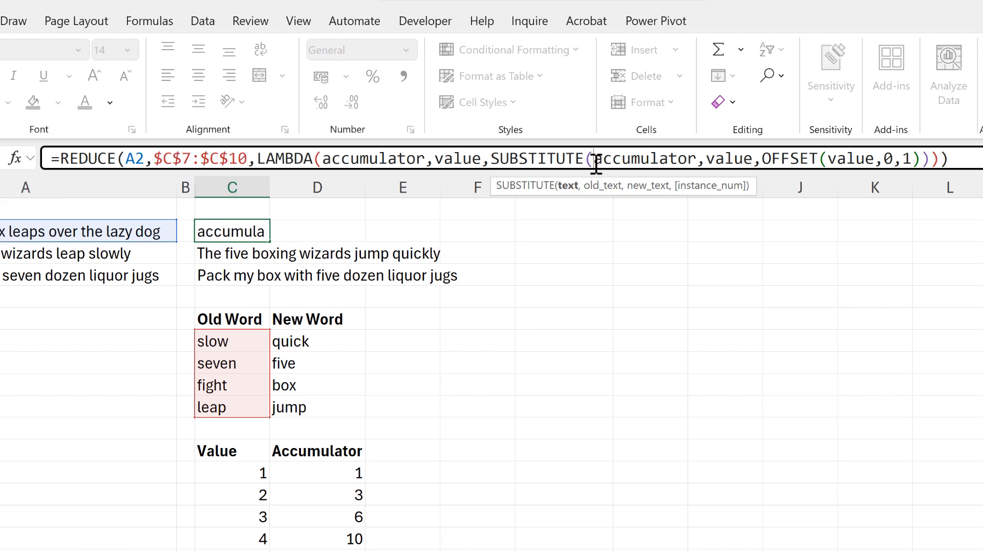
click(567, 186)
click(610, 186)
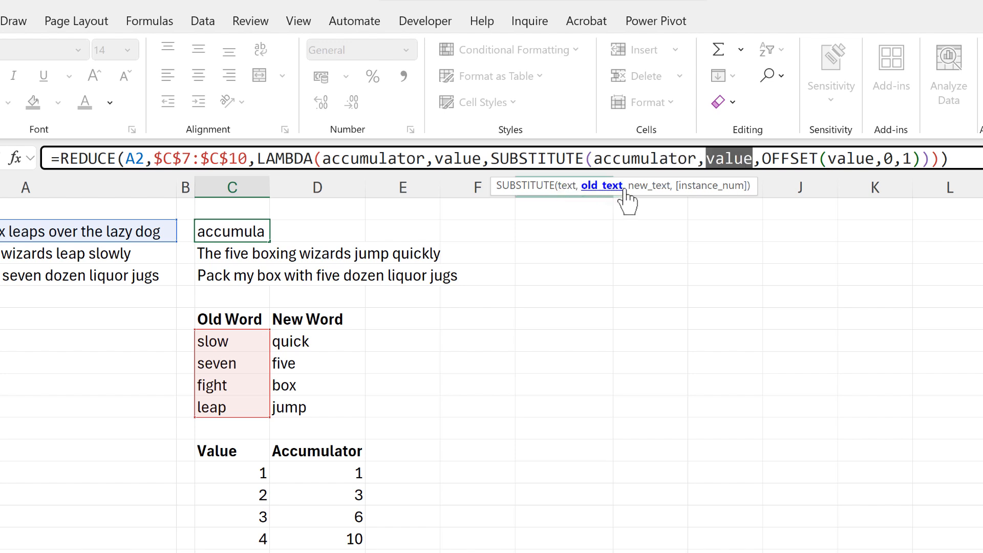
click(652, 186)
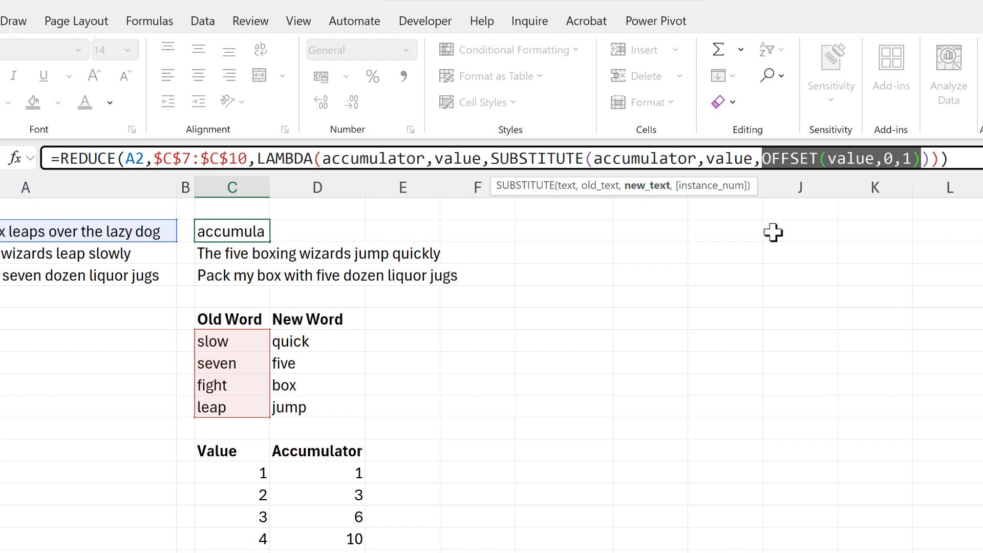
click(720, 160)
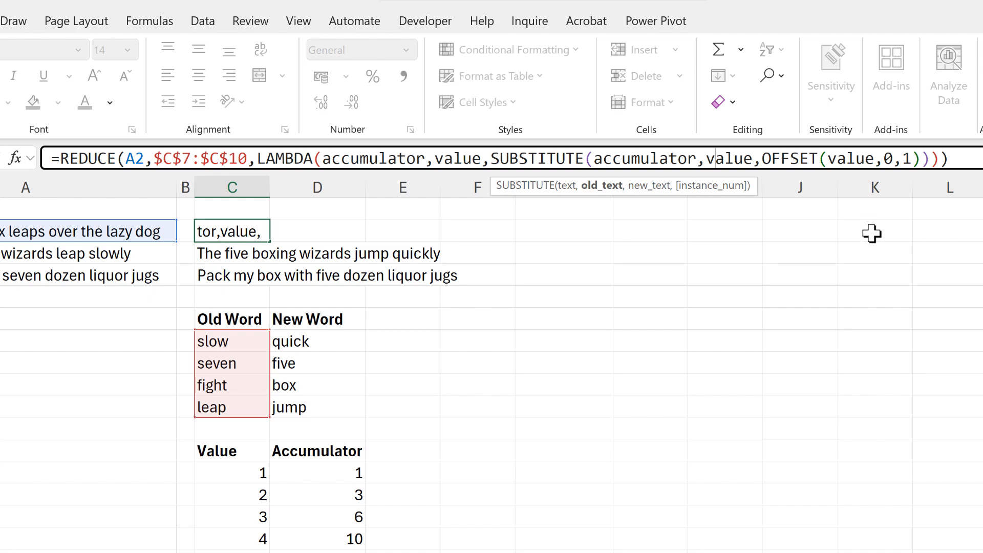
click(974, 158)
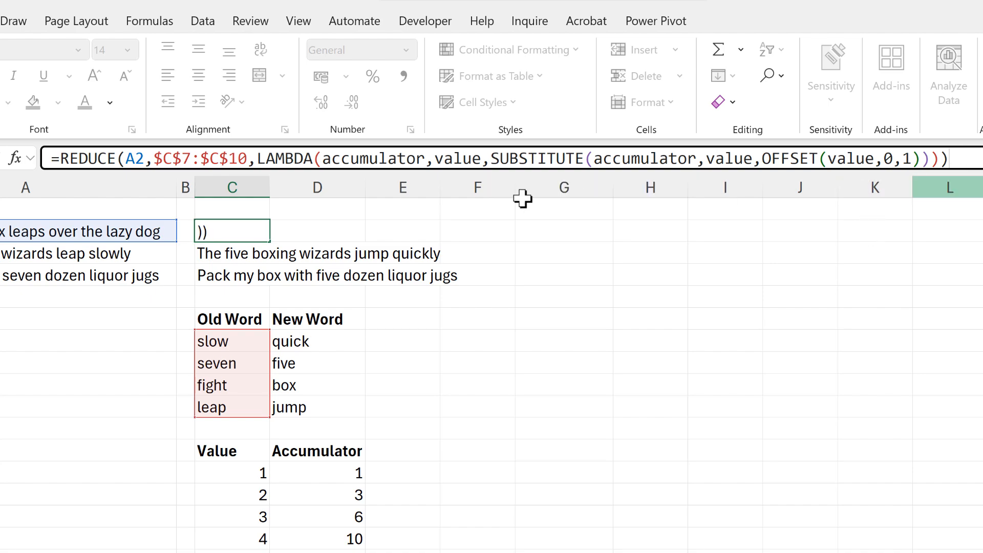
key(Return)
- Clear the REDUCE formulas from C2:C4 and the OFFSET formula from A7
drag(246, 232, 248, 276)
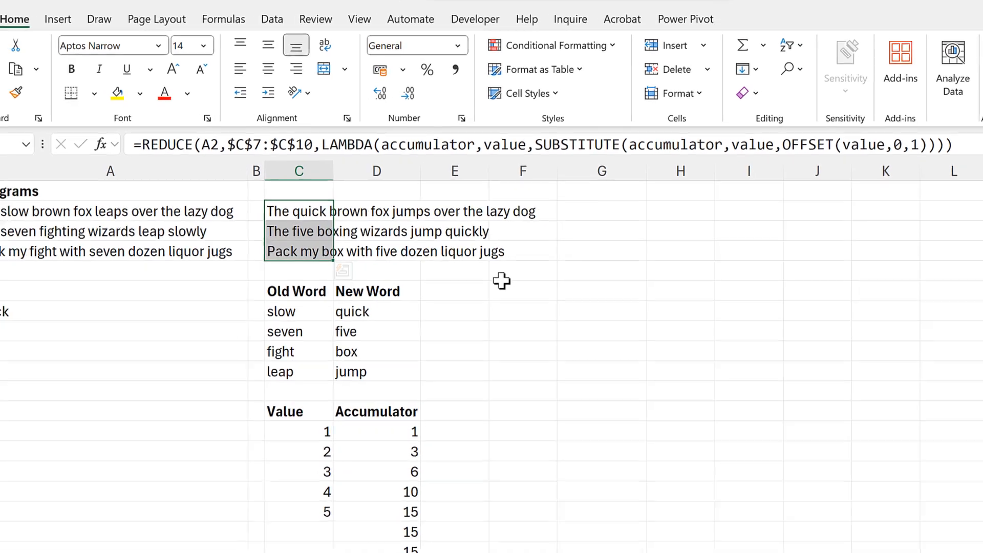
key(Delete)
click(156, 310)
key(Delete)
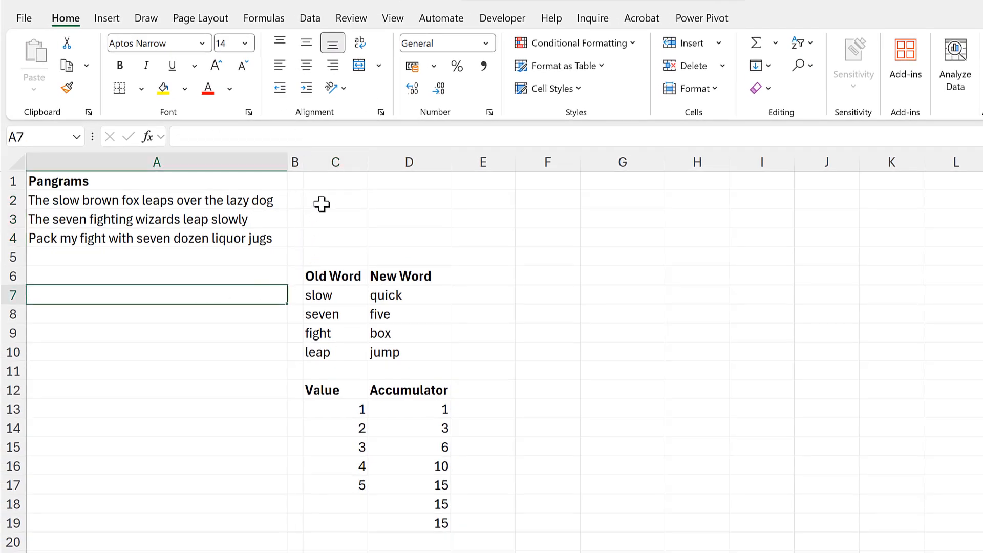
- Start a REDUCE formula in C2 with A2 as the initial value and the absolute range $C$7:$C$10 as the array
click(322, 204)
text(=reduce)
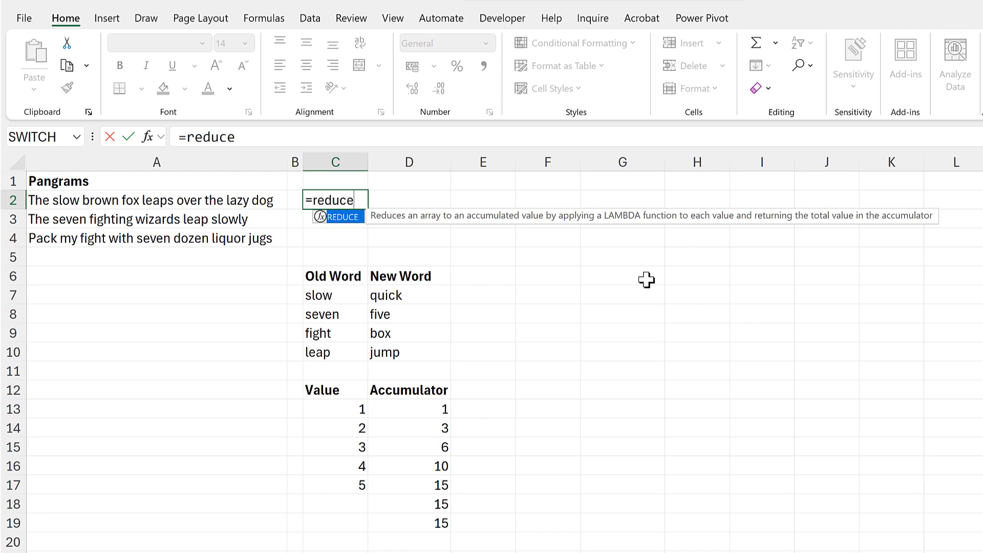
key(Tab)
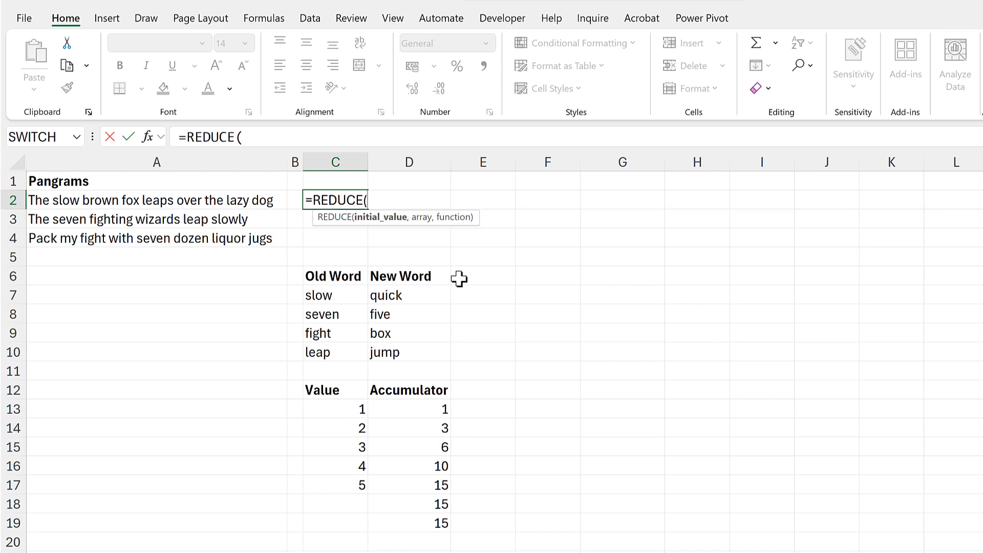
click(179, 202)
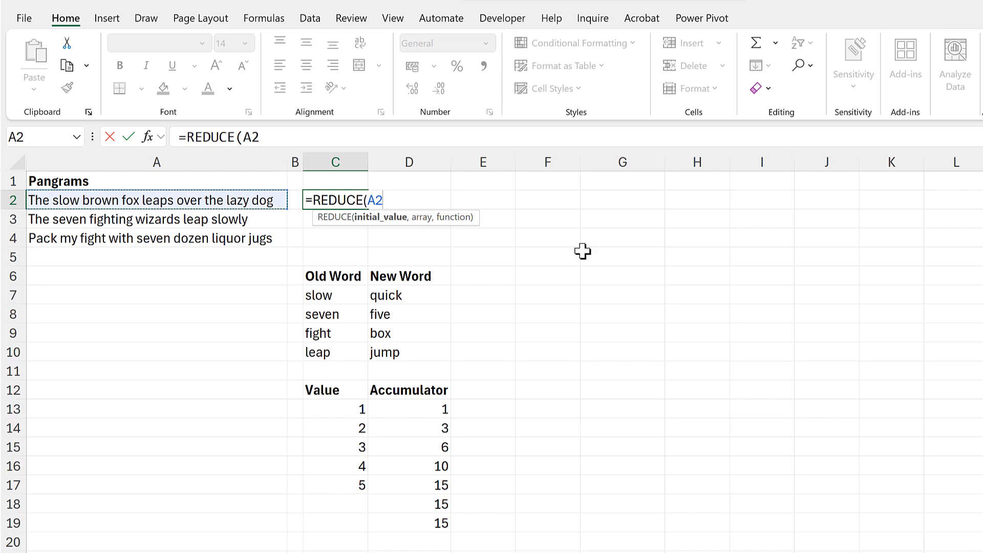
text(,)
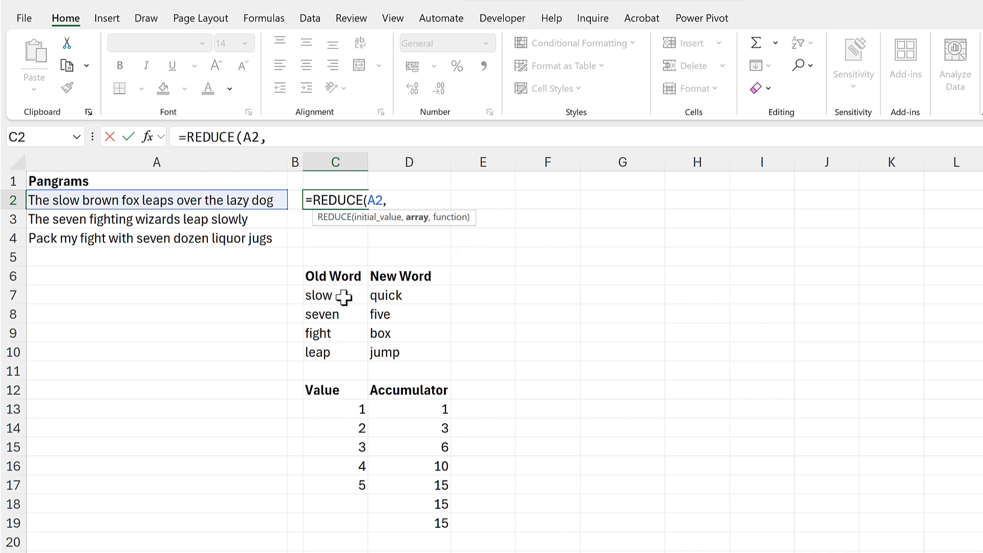
drag(343, 296, 341, 352)
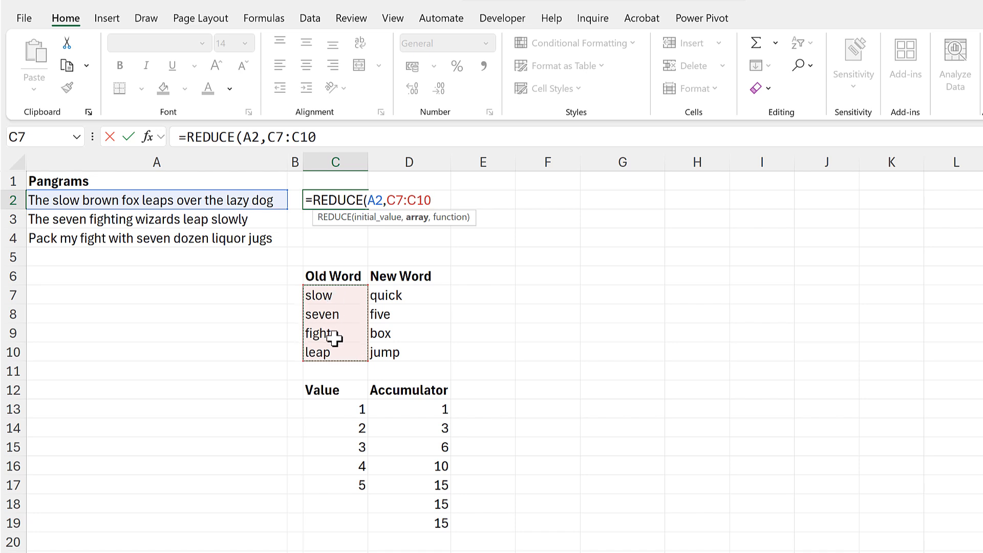
key(F4)
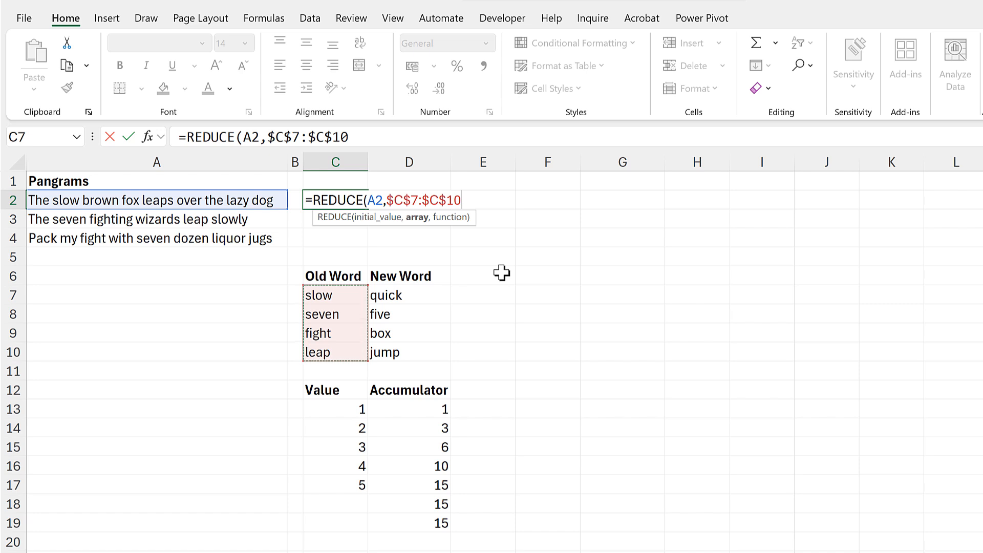
text(,)
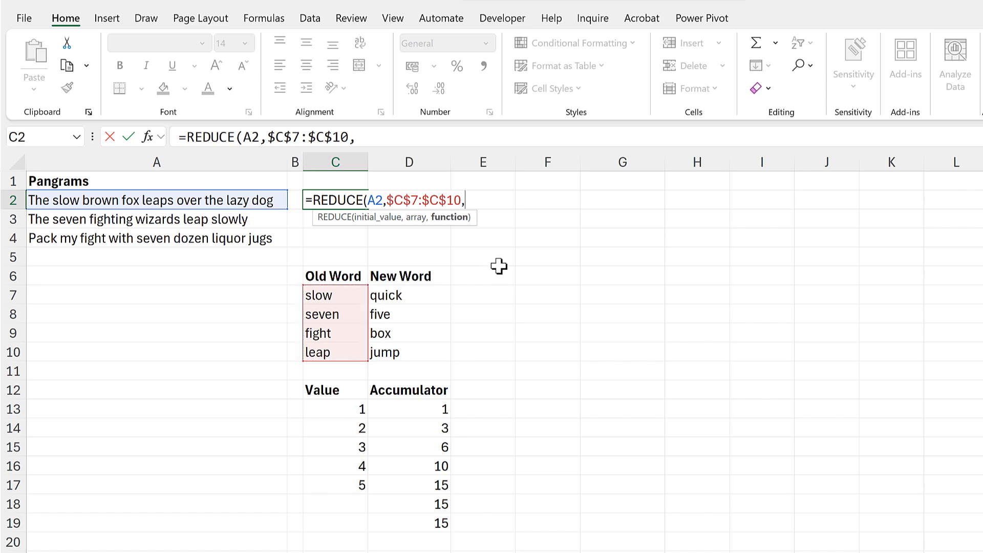
- Add a LAMBDA function with the parameters accumulator and value to the REDUCE formula in C2
text(lambda)
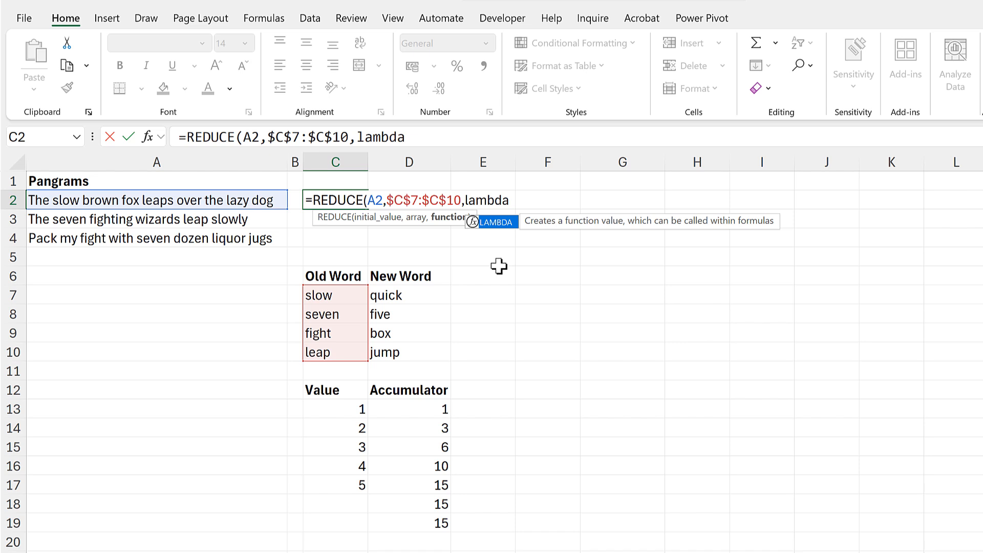
key(Tab)
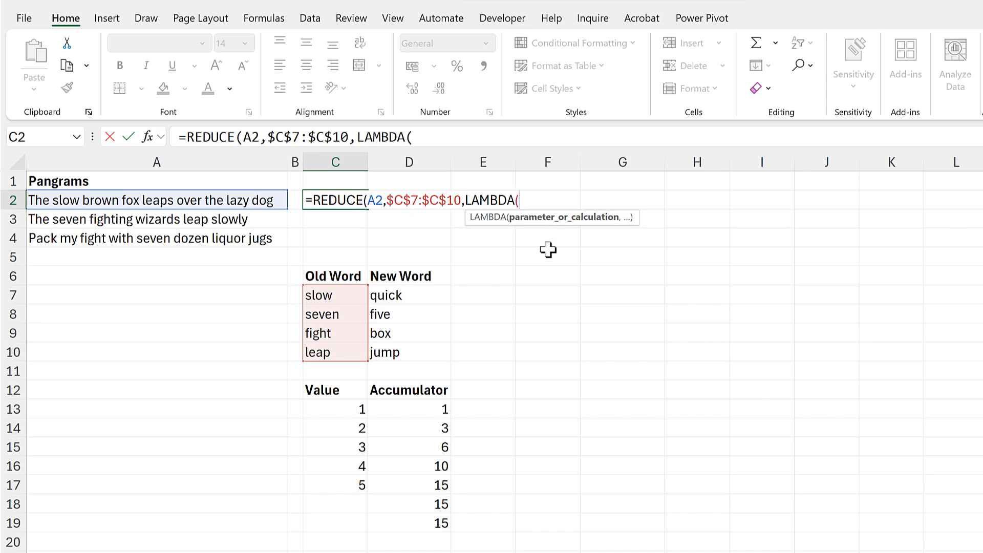
text(accumulator)
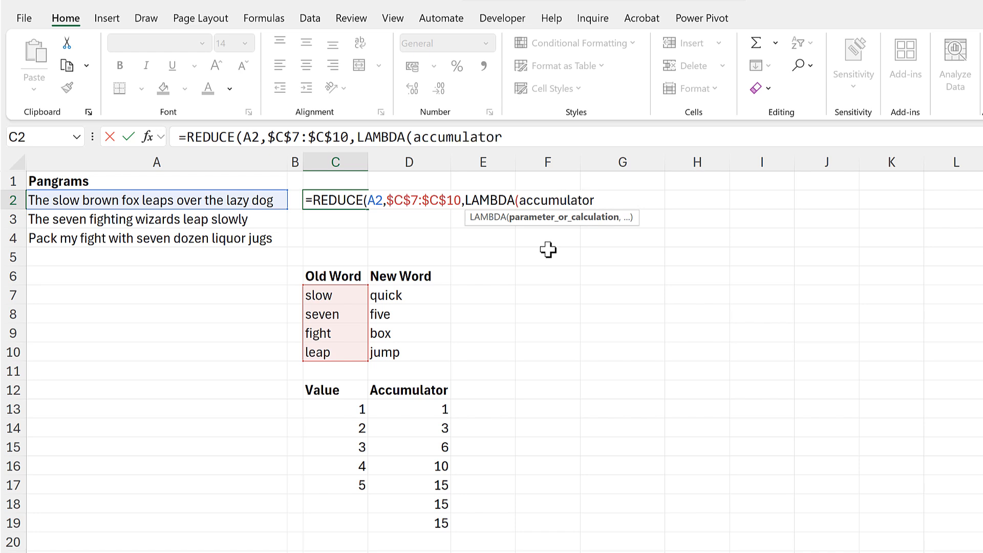
text(,value,)
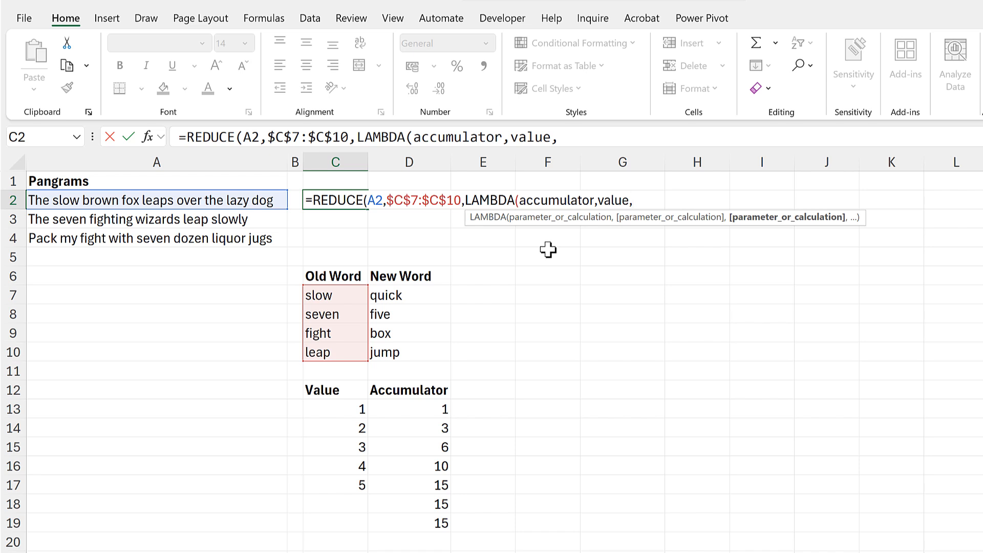
- Add a SUBSTITUTE function as the LAMBDA calculation in C2, with accumulator as the text and value as the old text
text(sub)
key(Tab)
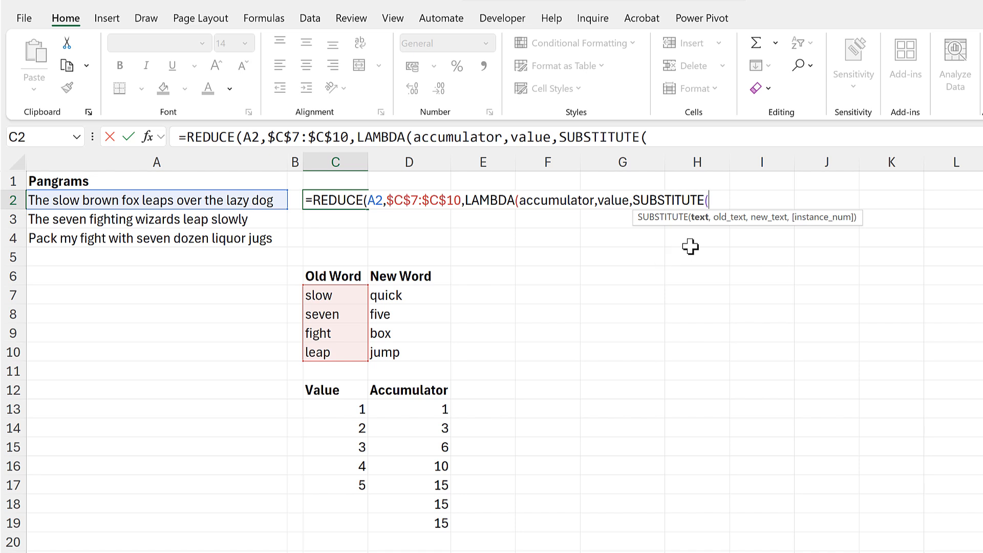
text(accumu)
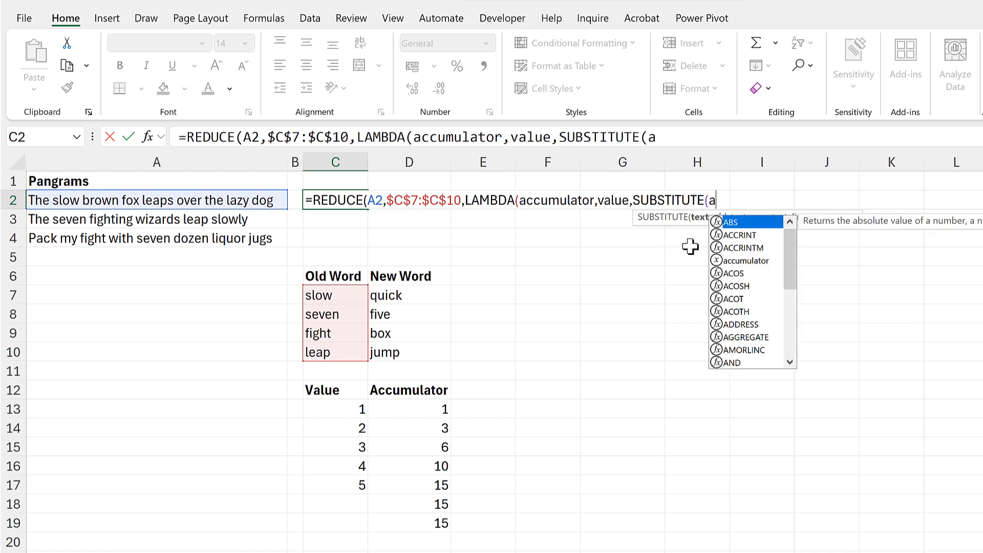
text(lator)
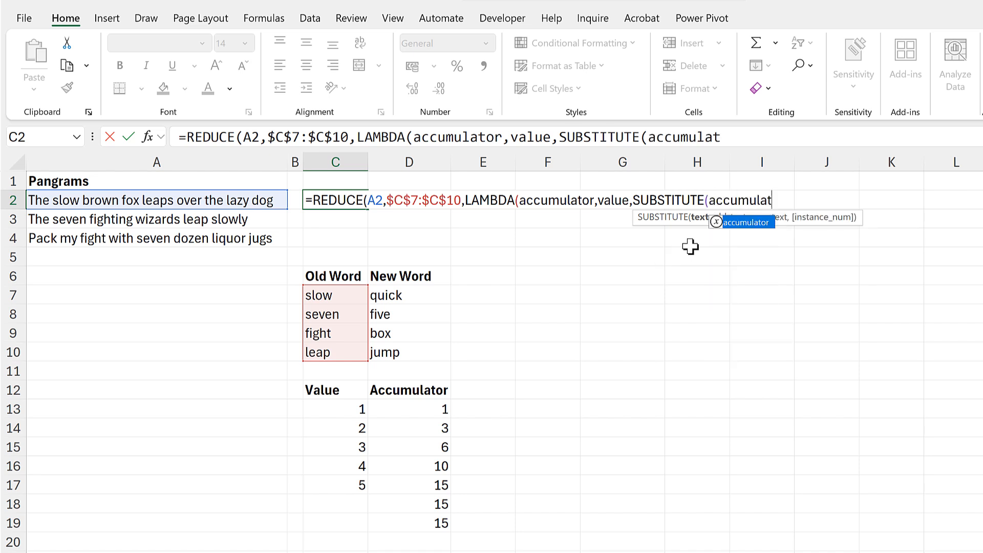
text(,)
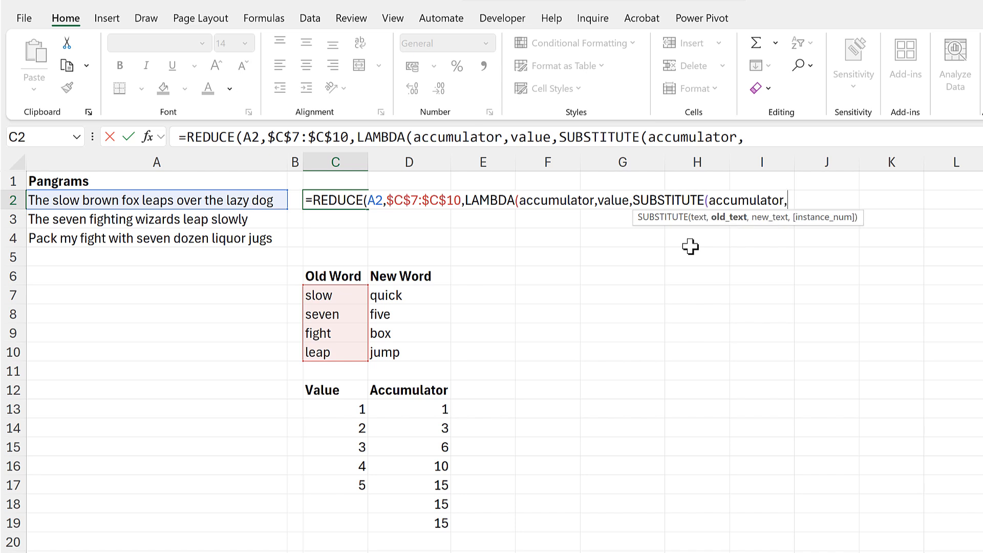
text(value)
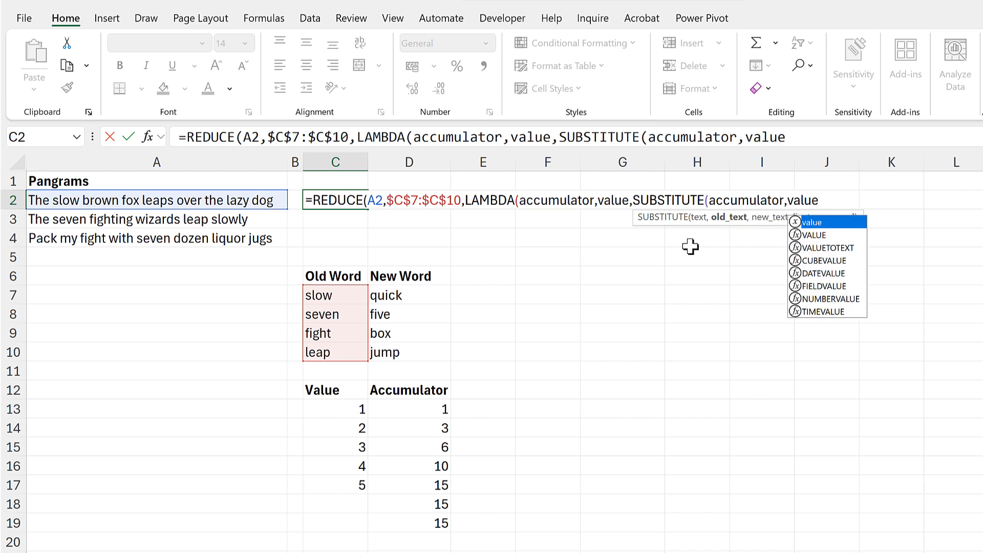
text(,)
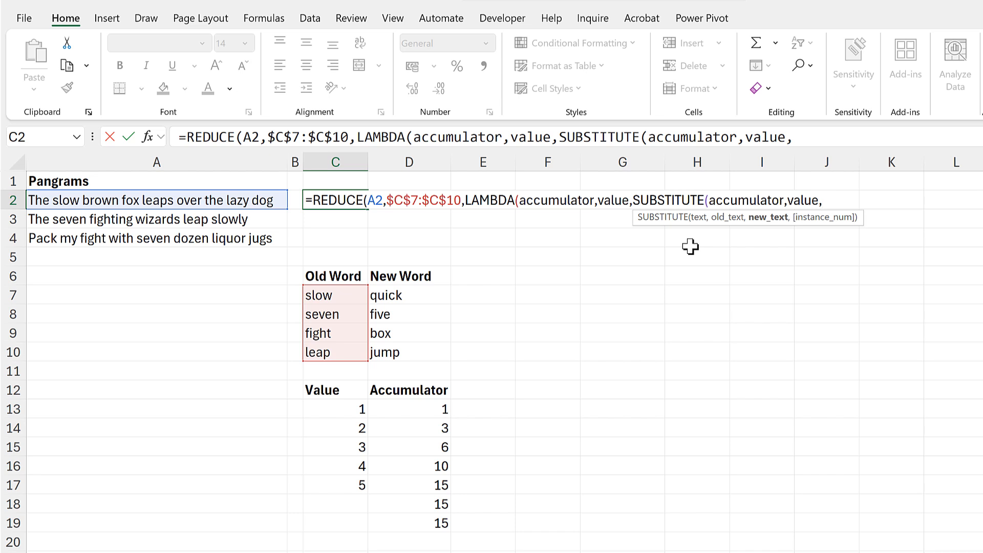
- Supply the new text with OFFSET(value,0,1), close all open functions and enter the REDUCE formula in C2
text(OFF)
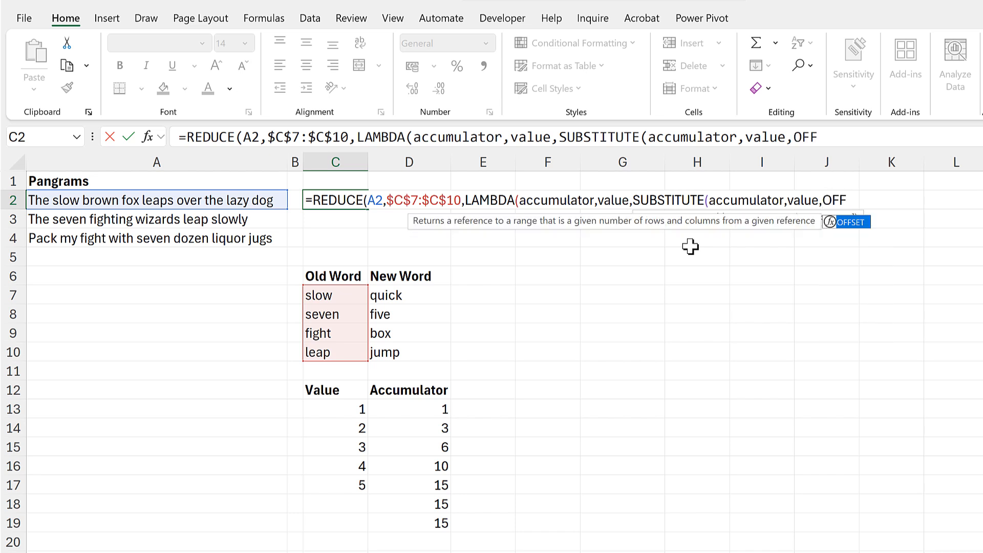
text(SET()
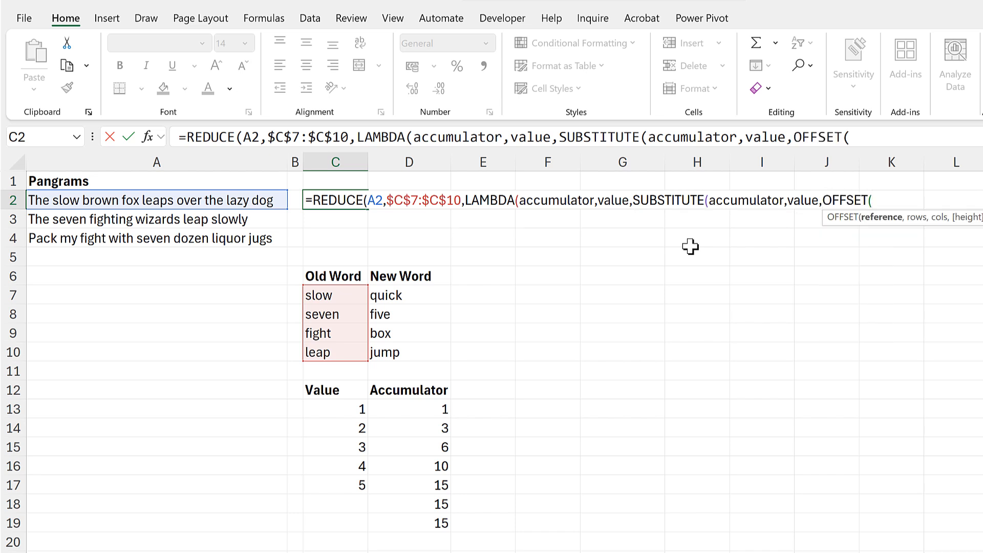
text(value)
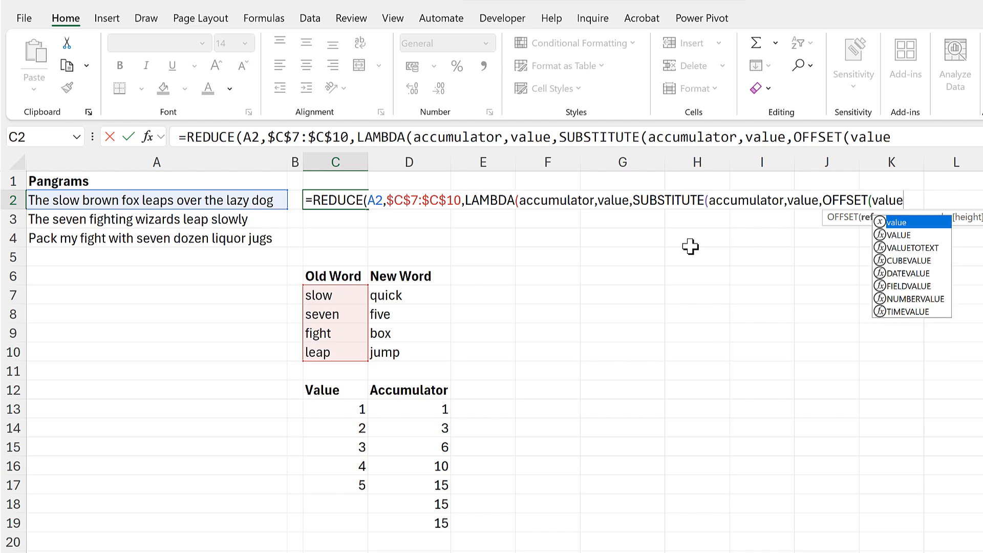
text(,)
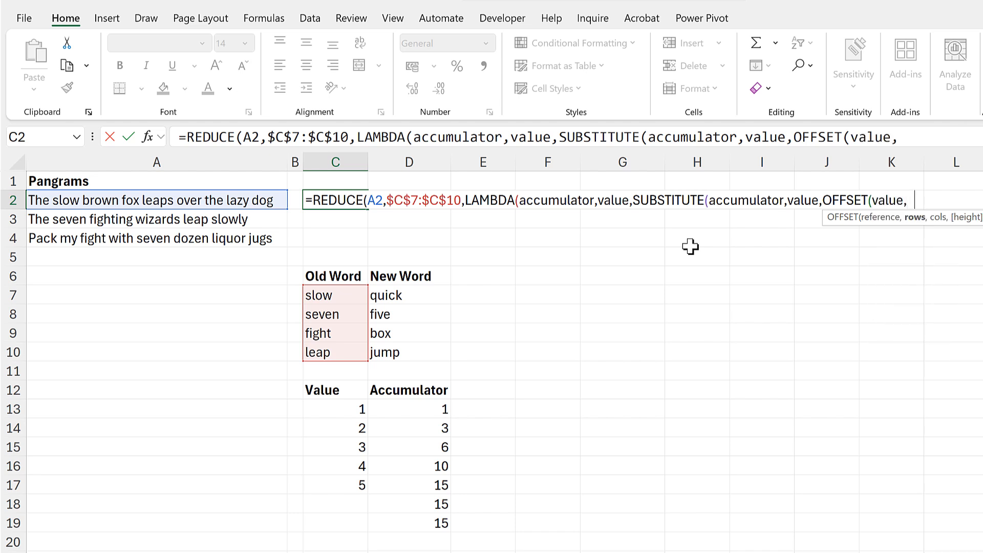
text(0,1)
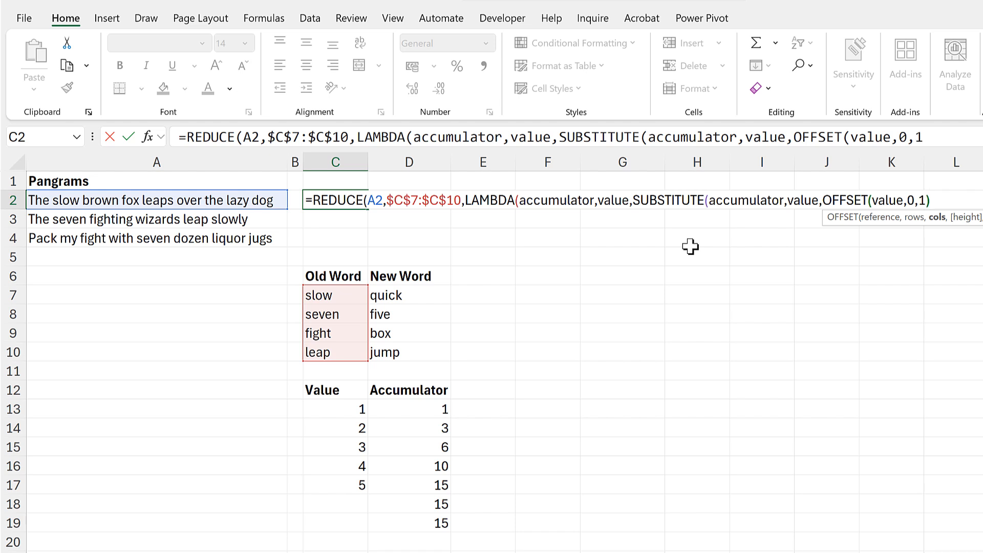
text())
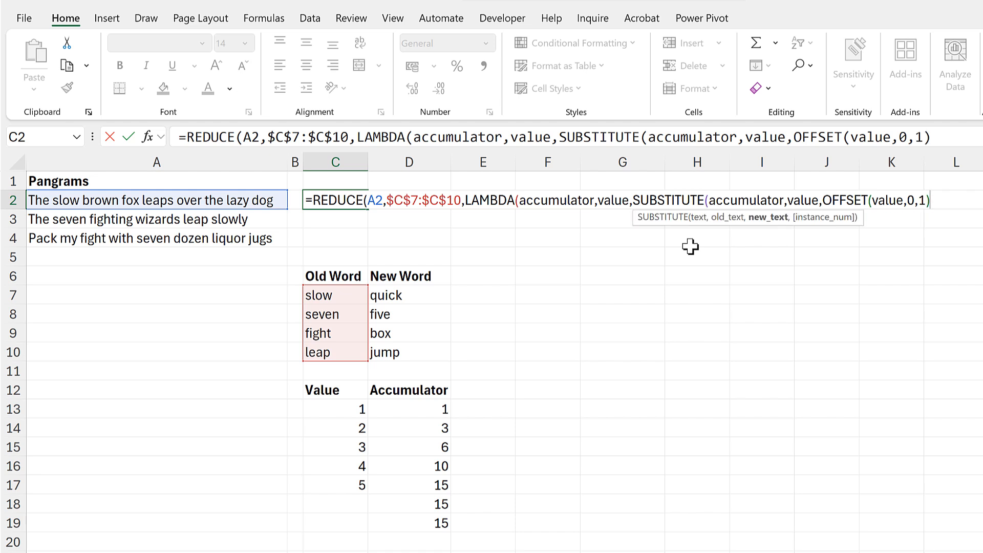
text())
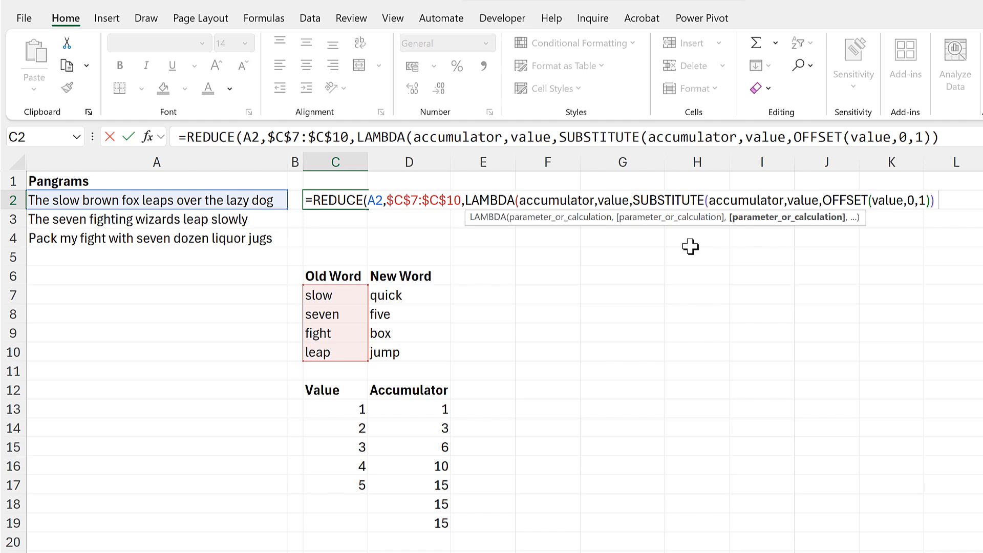
text())
key(Return)
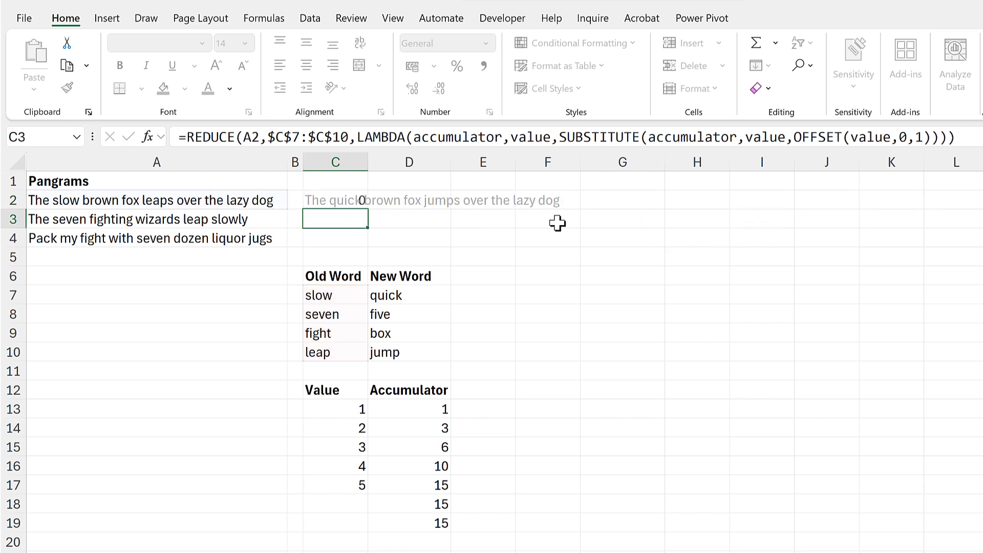
- Fill the REDUCE formula from C2 down to C4 for the remaining pangrams
click(353, 200)
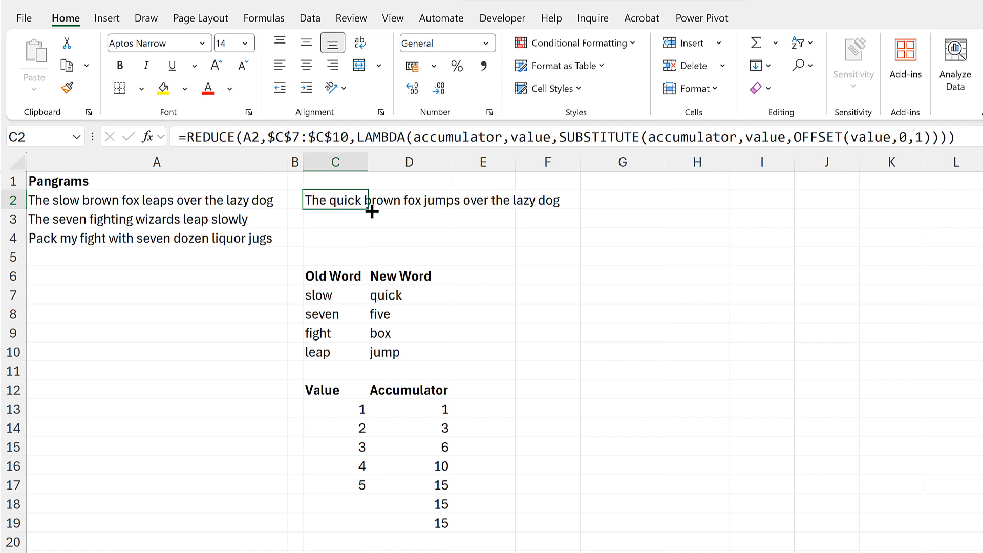
drag(371, 207, 369, 242)
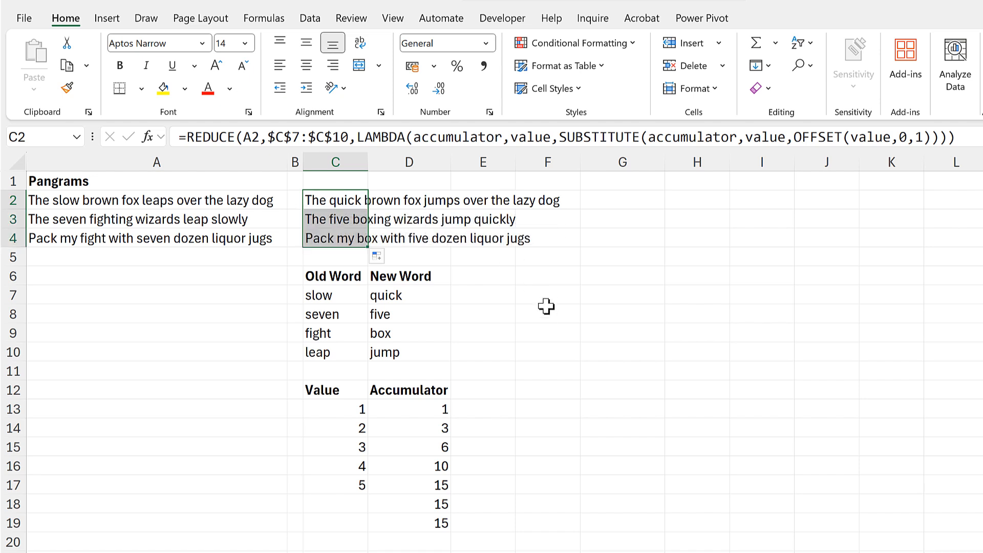
click(545, 306)
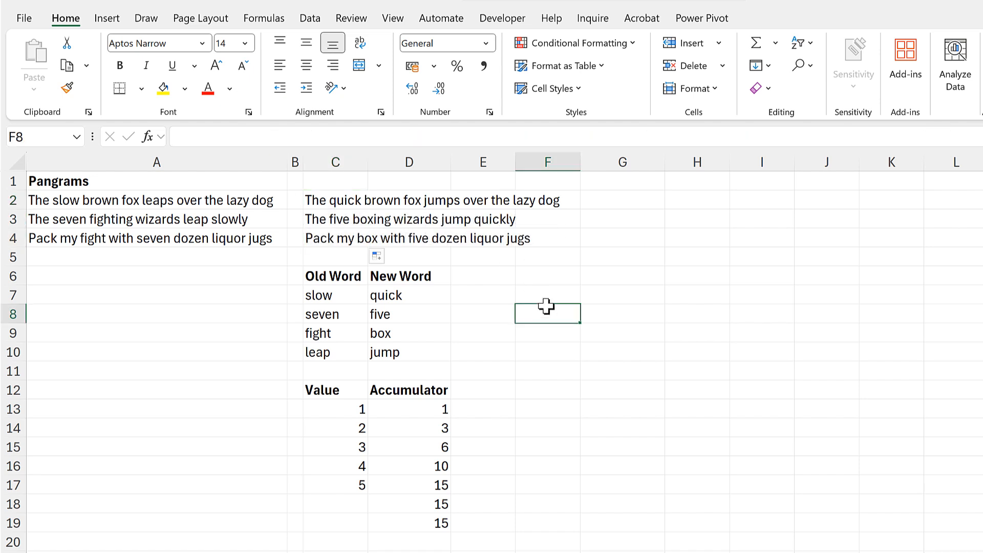